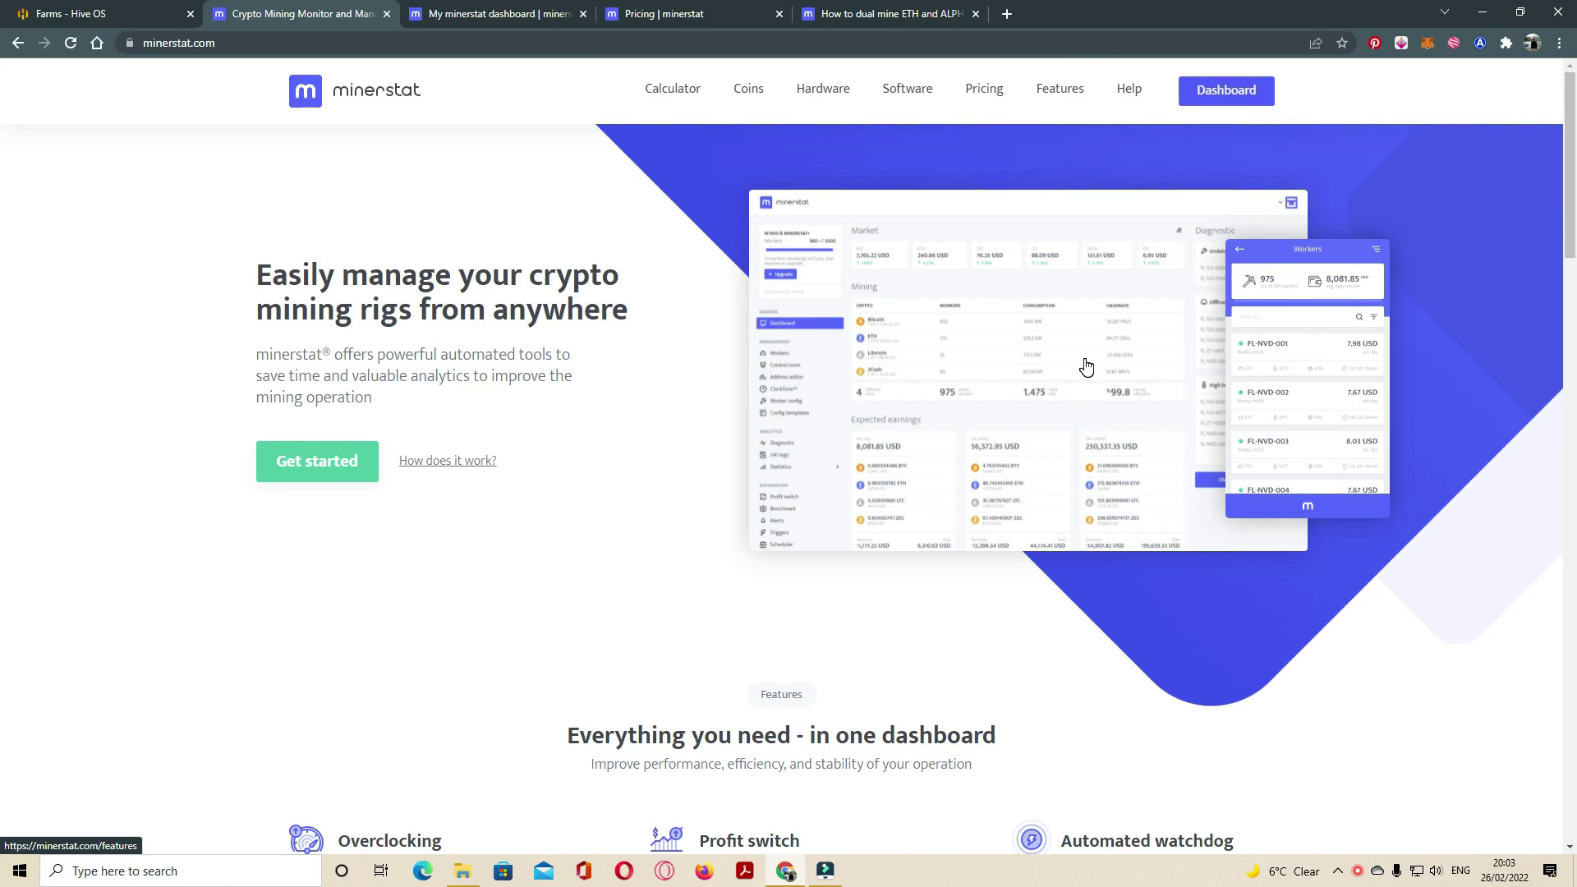
scroll(1005, 405, down, 2)
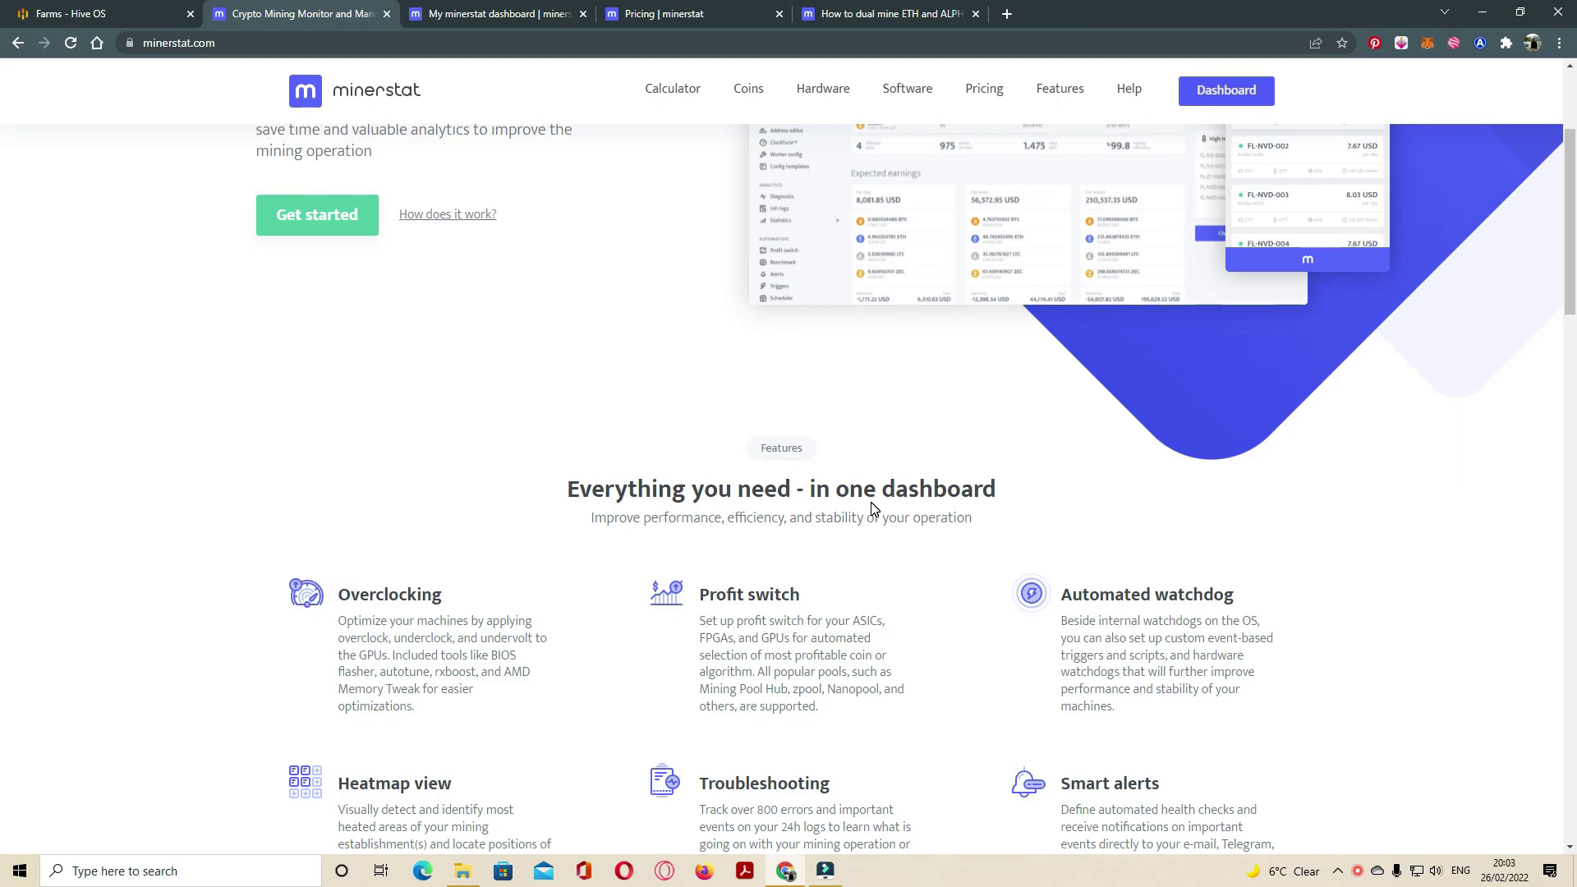
scroll(1020, 528, down, 1)
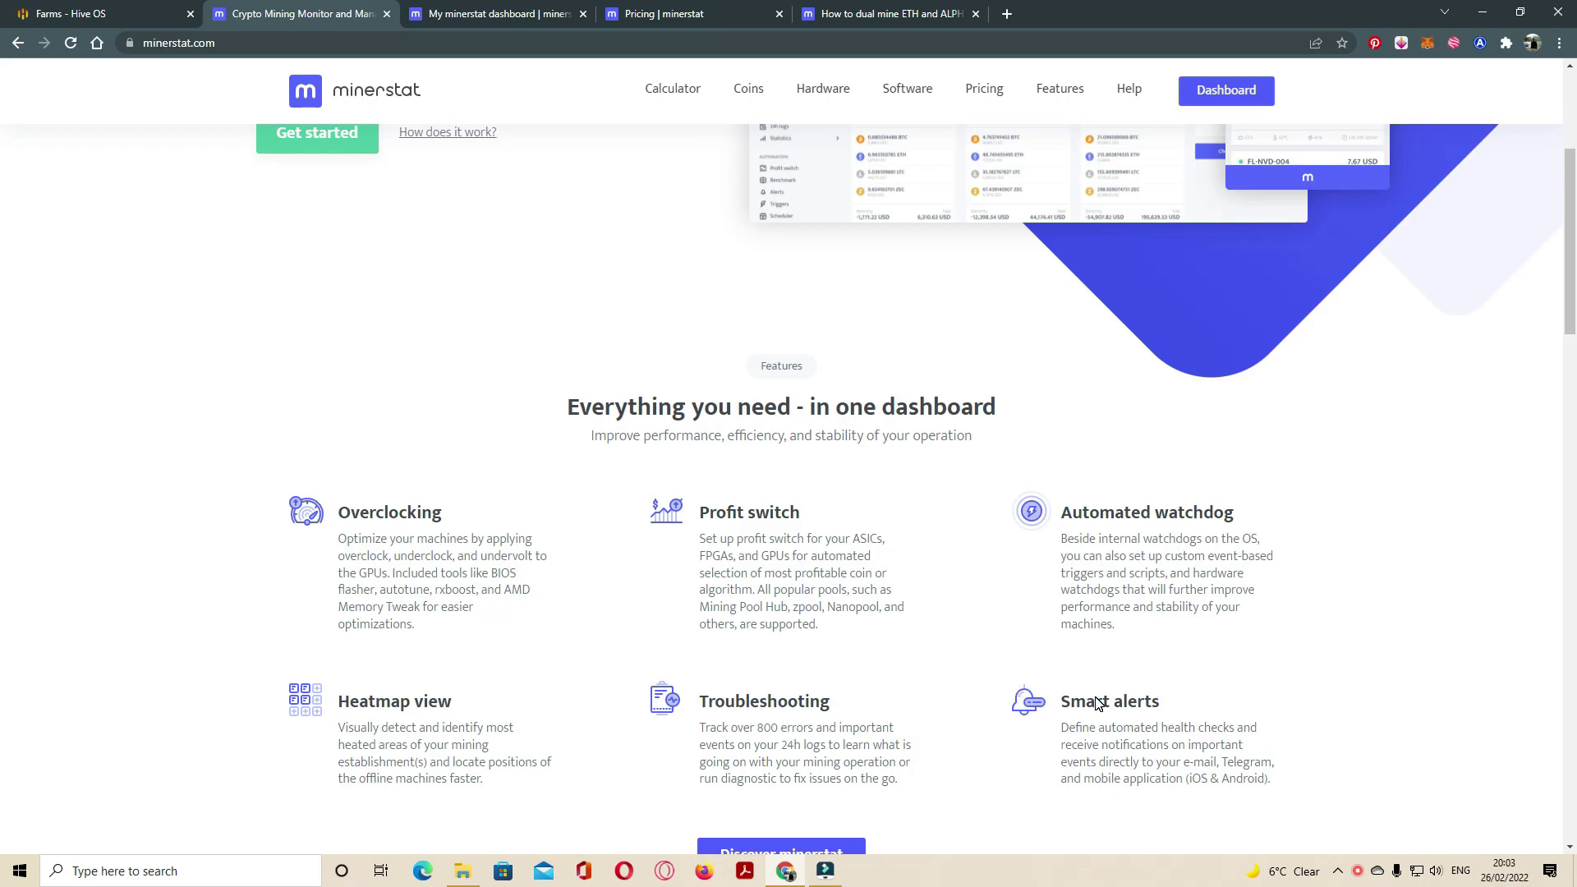
scroll(791, 703, down, 1)
scroll(791, 703, up, 3)
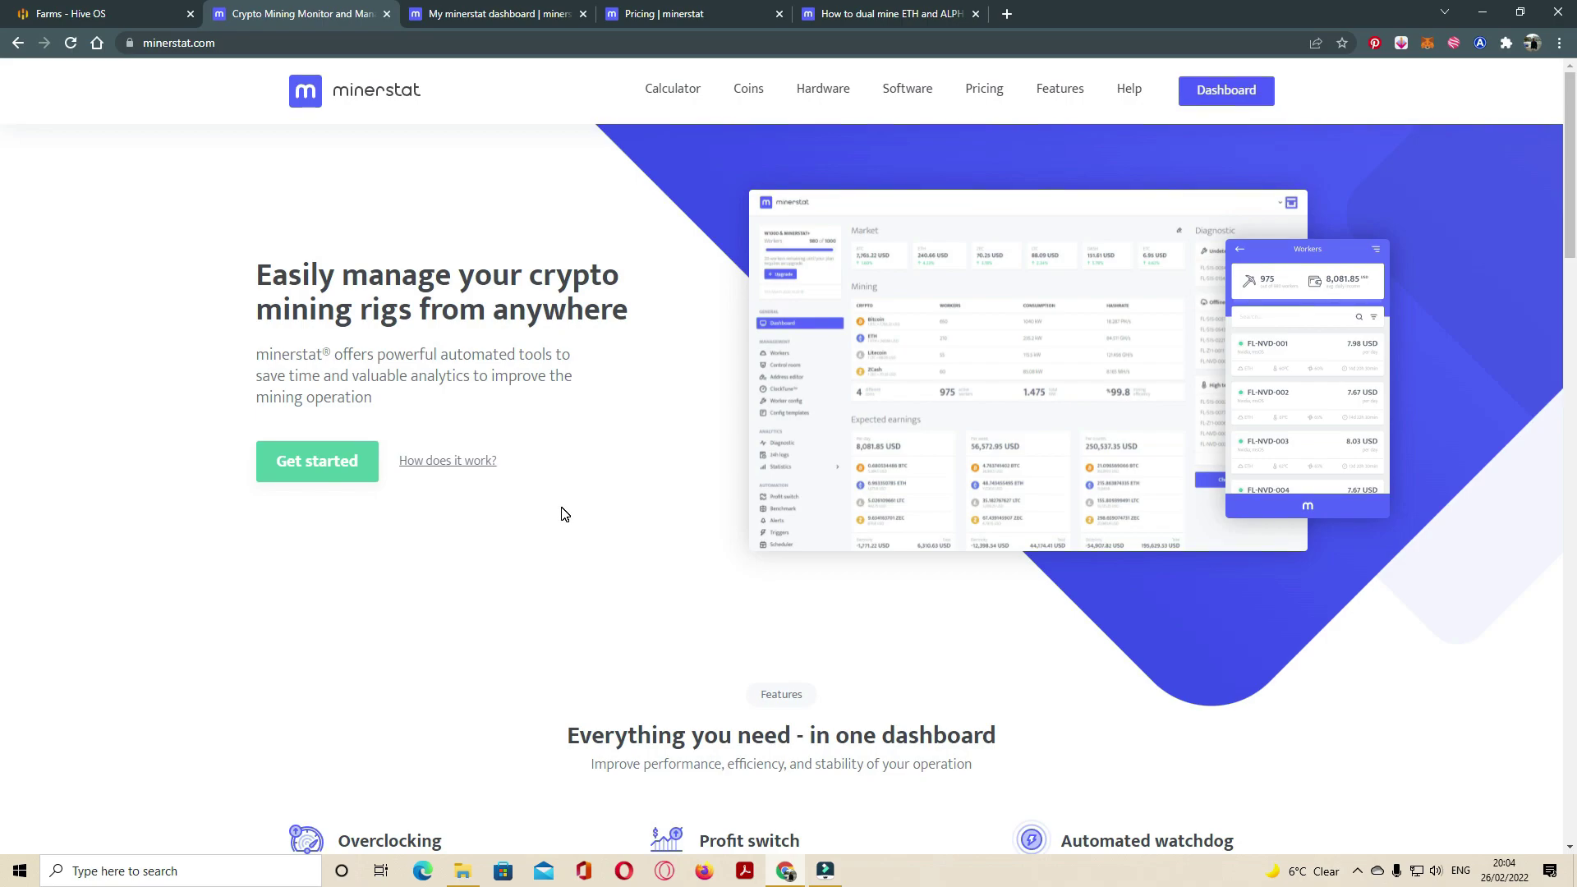
Step: Browse to the Windows mining software page and right-click the rig preparation article link
click(902, 97)
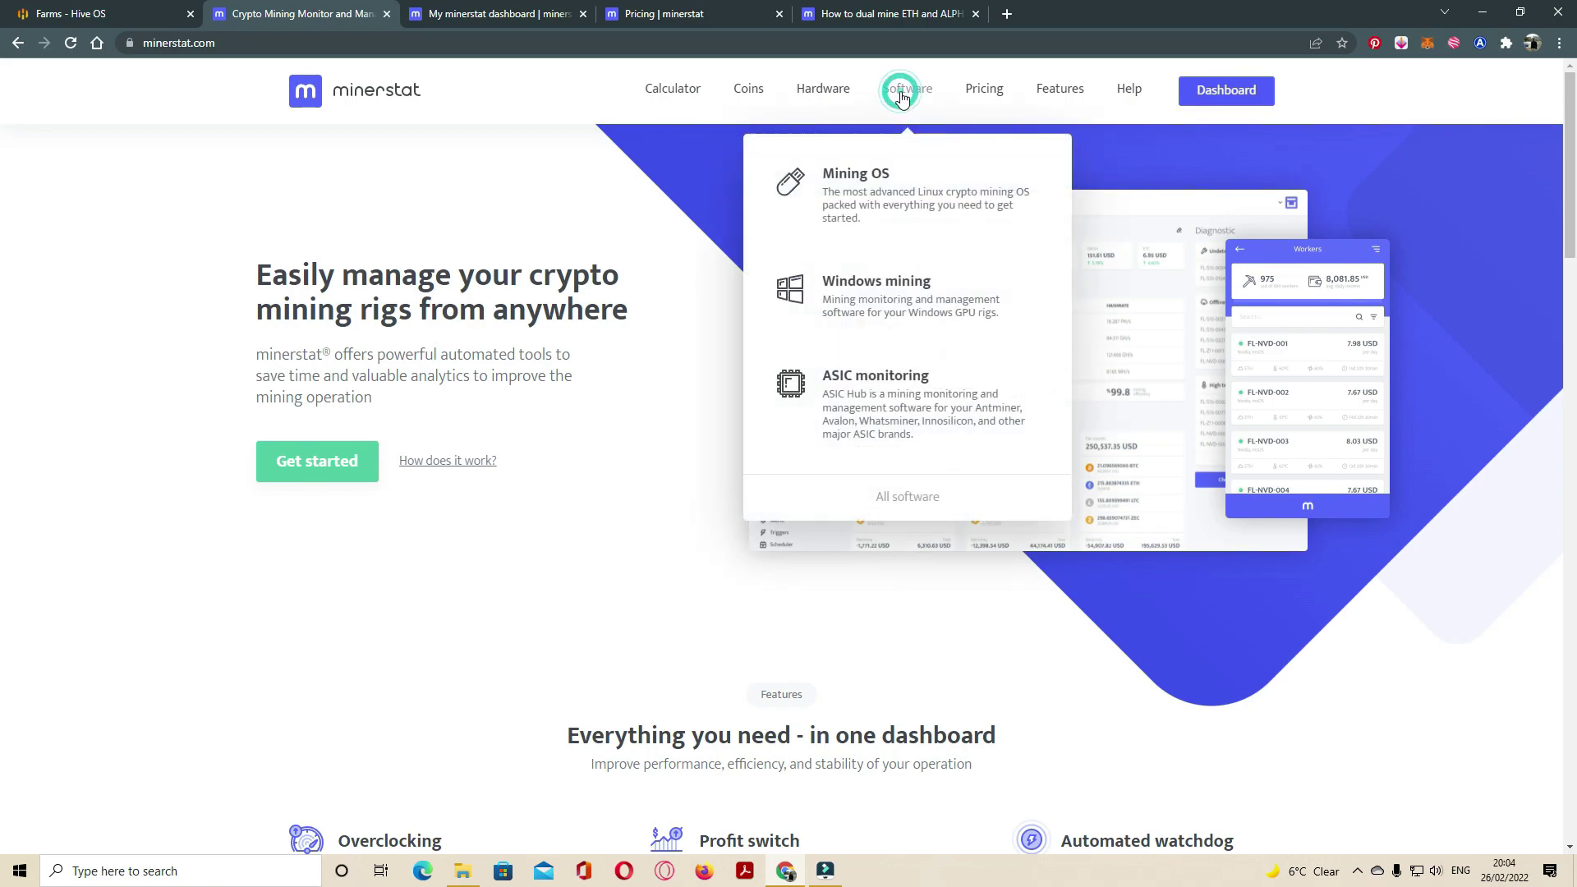
click(894, 294)
scroll(662, 499, down, 3)
scroll(662, 499, down, 1)
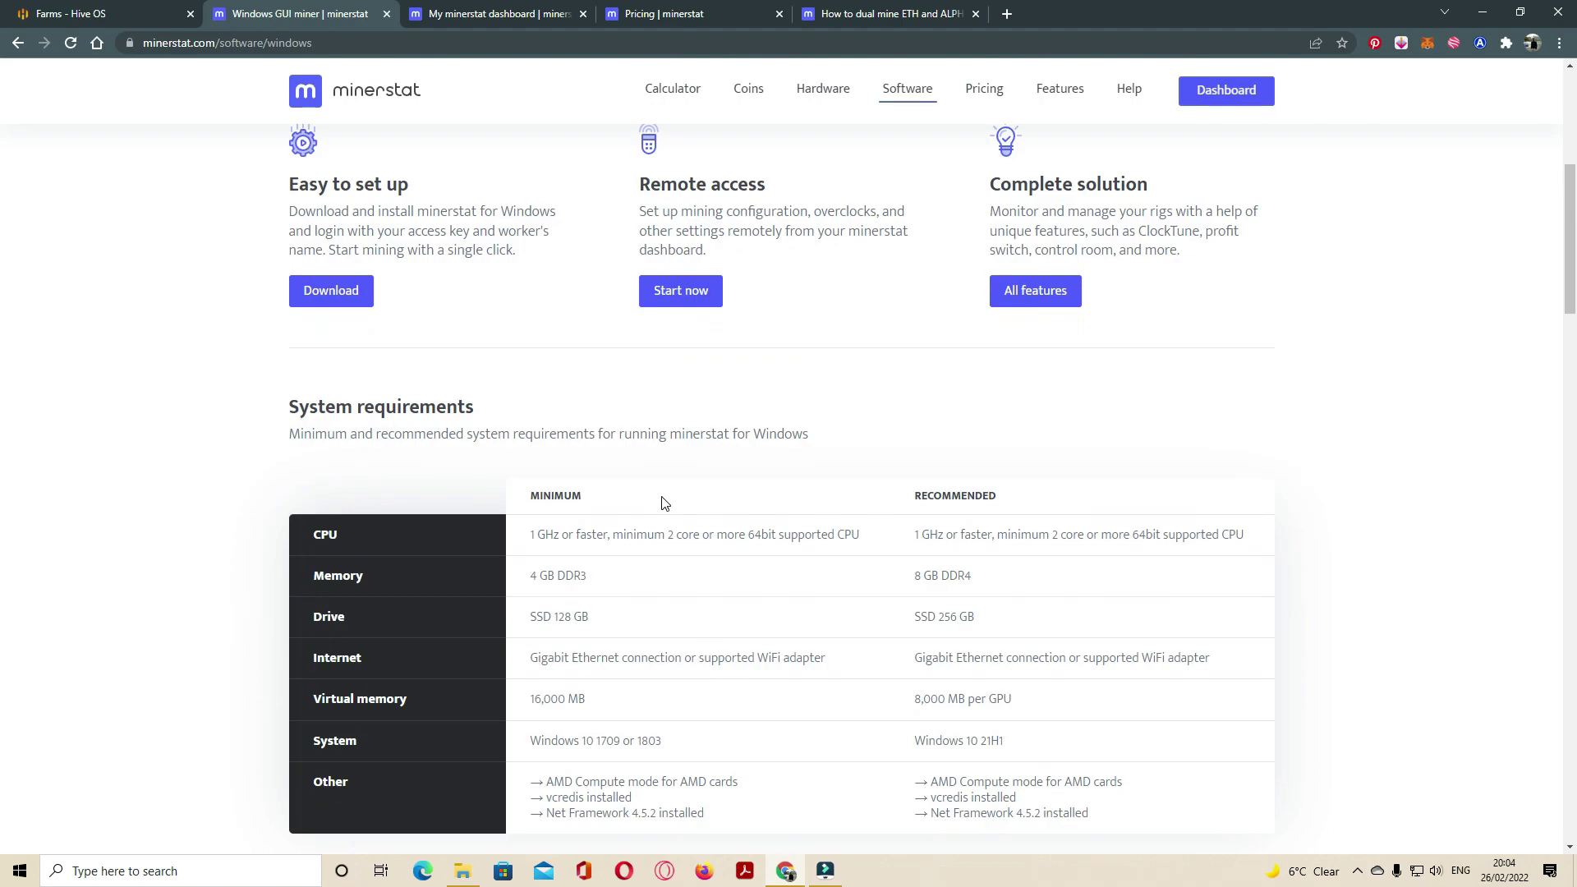
scroll(616, 455, down, 2)
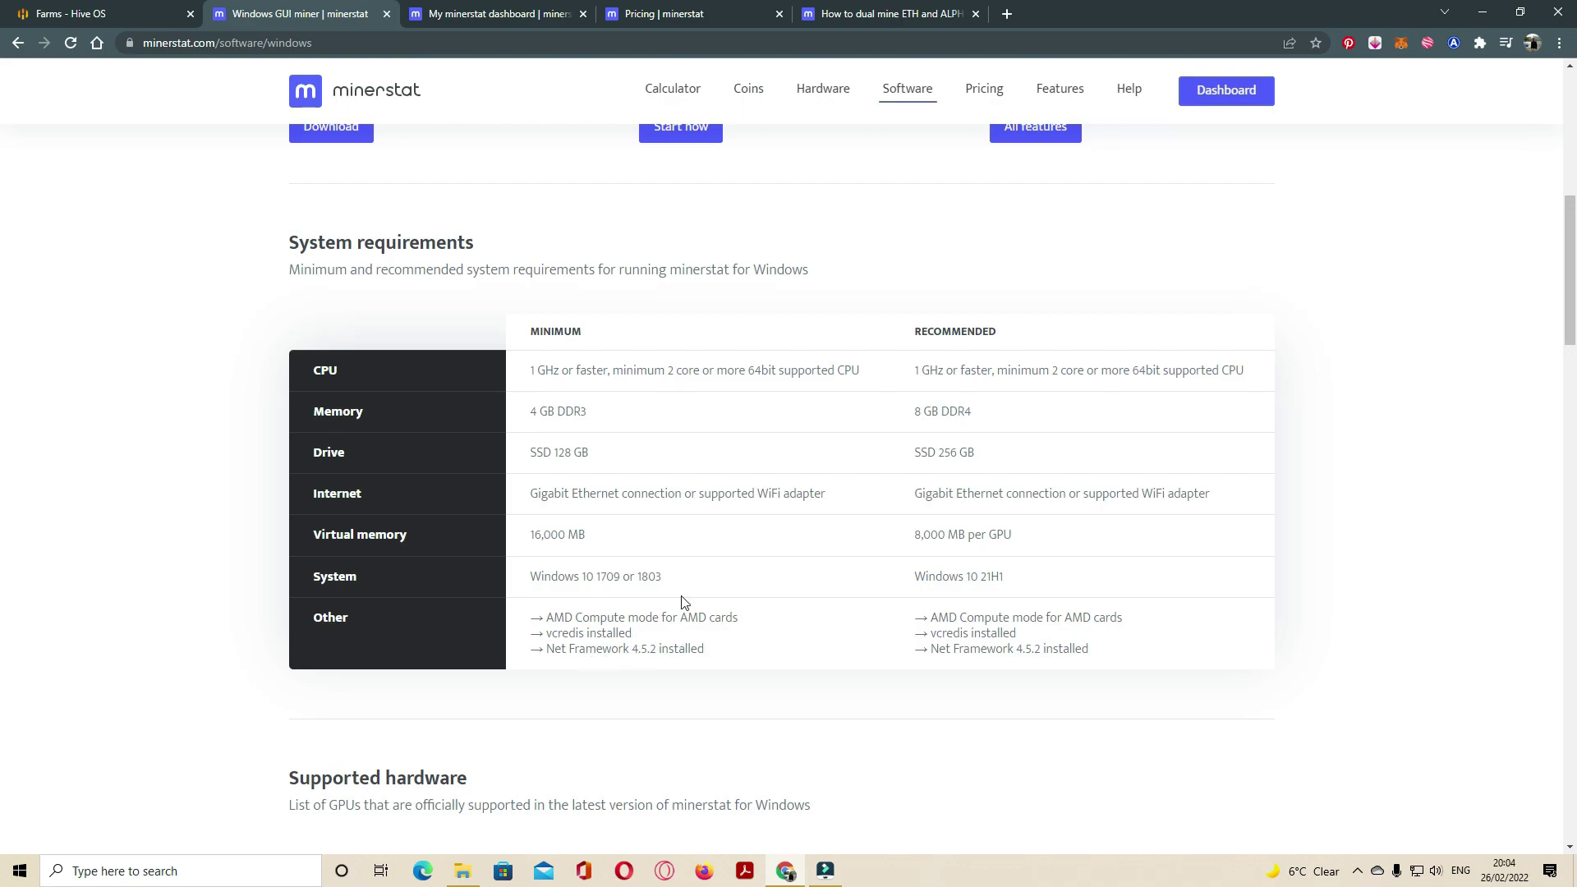
scroll(680, 587, down, 1)
scroll(680, 579, up, 2)
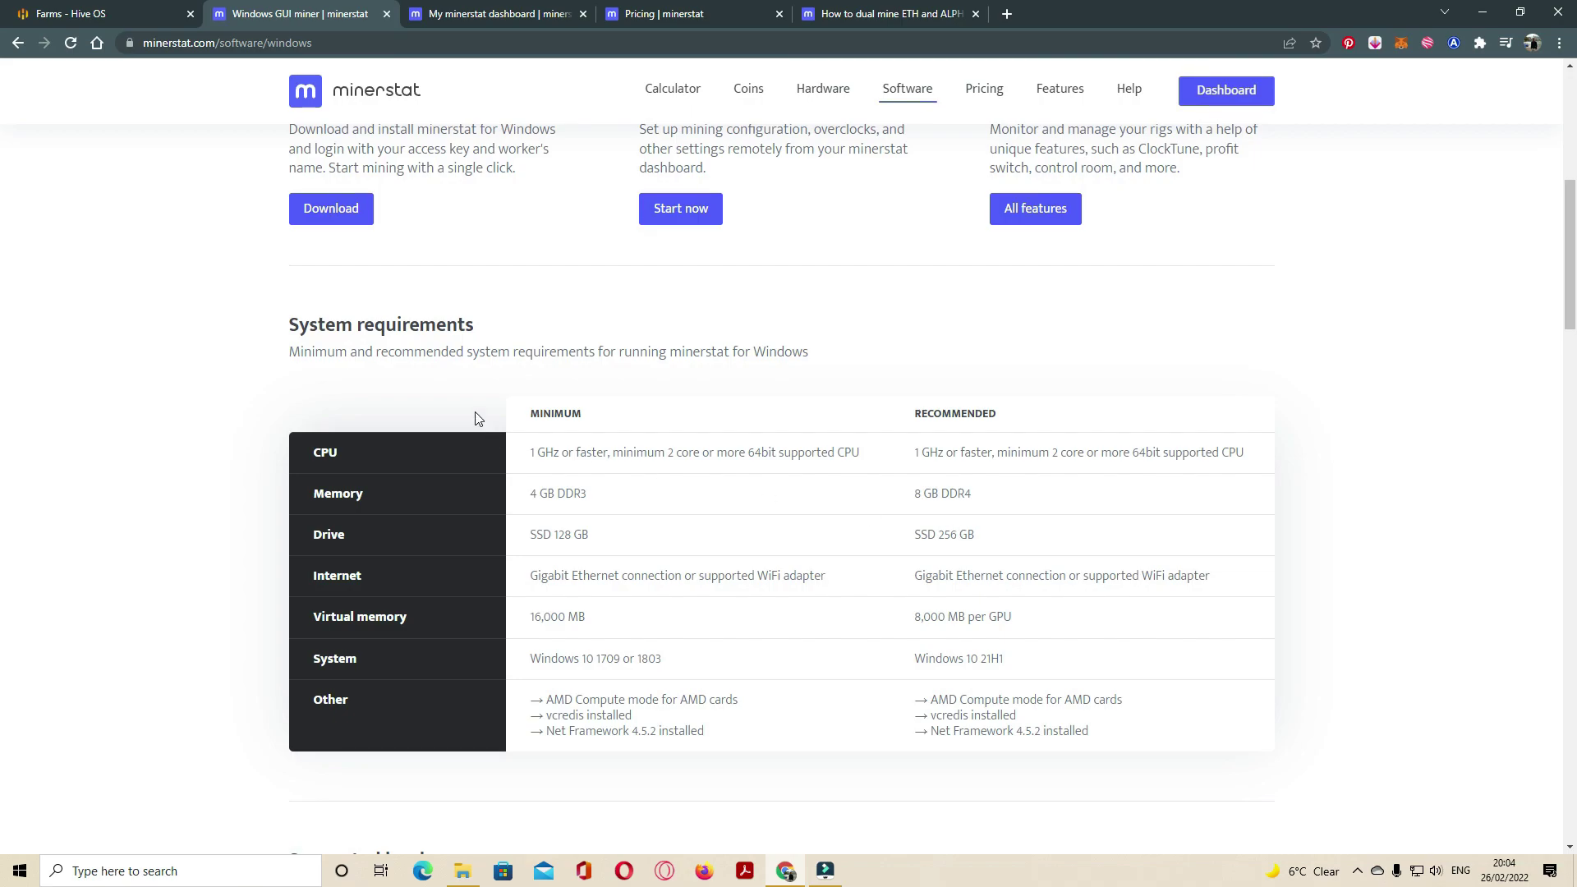
scroll(603, 461, down, 2)
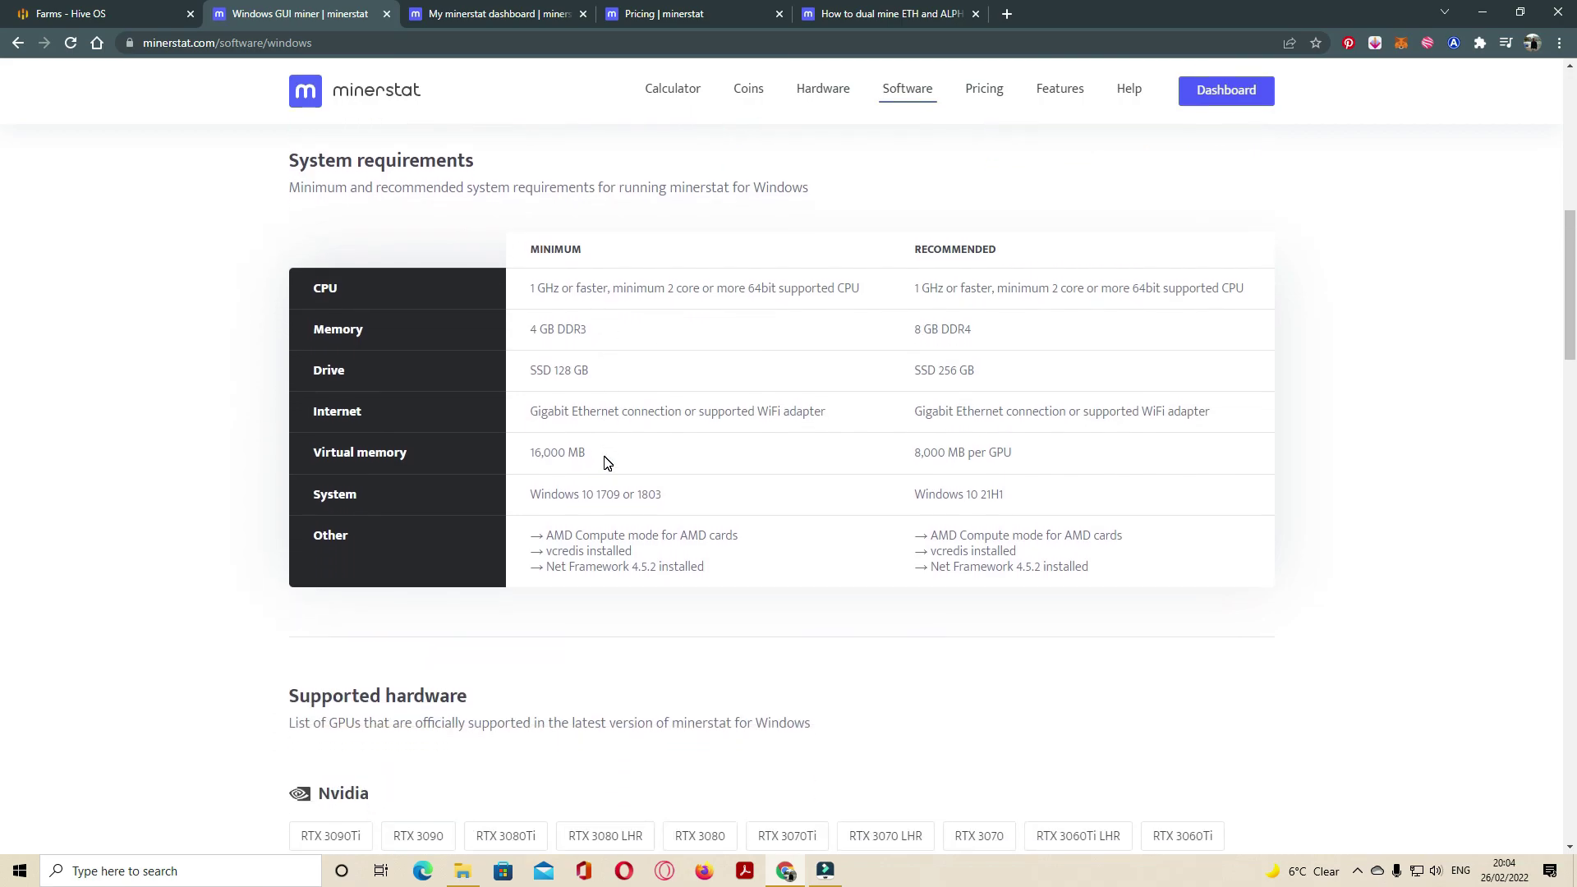
scroll(605, 462, down, 1)
scroll(603, 461, down, 2)
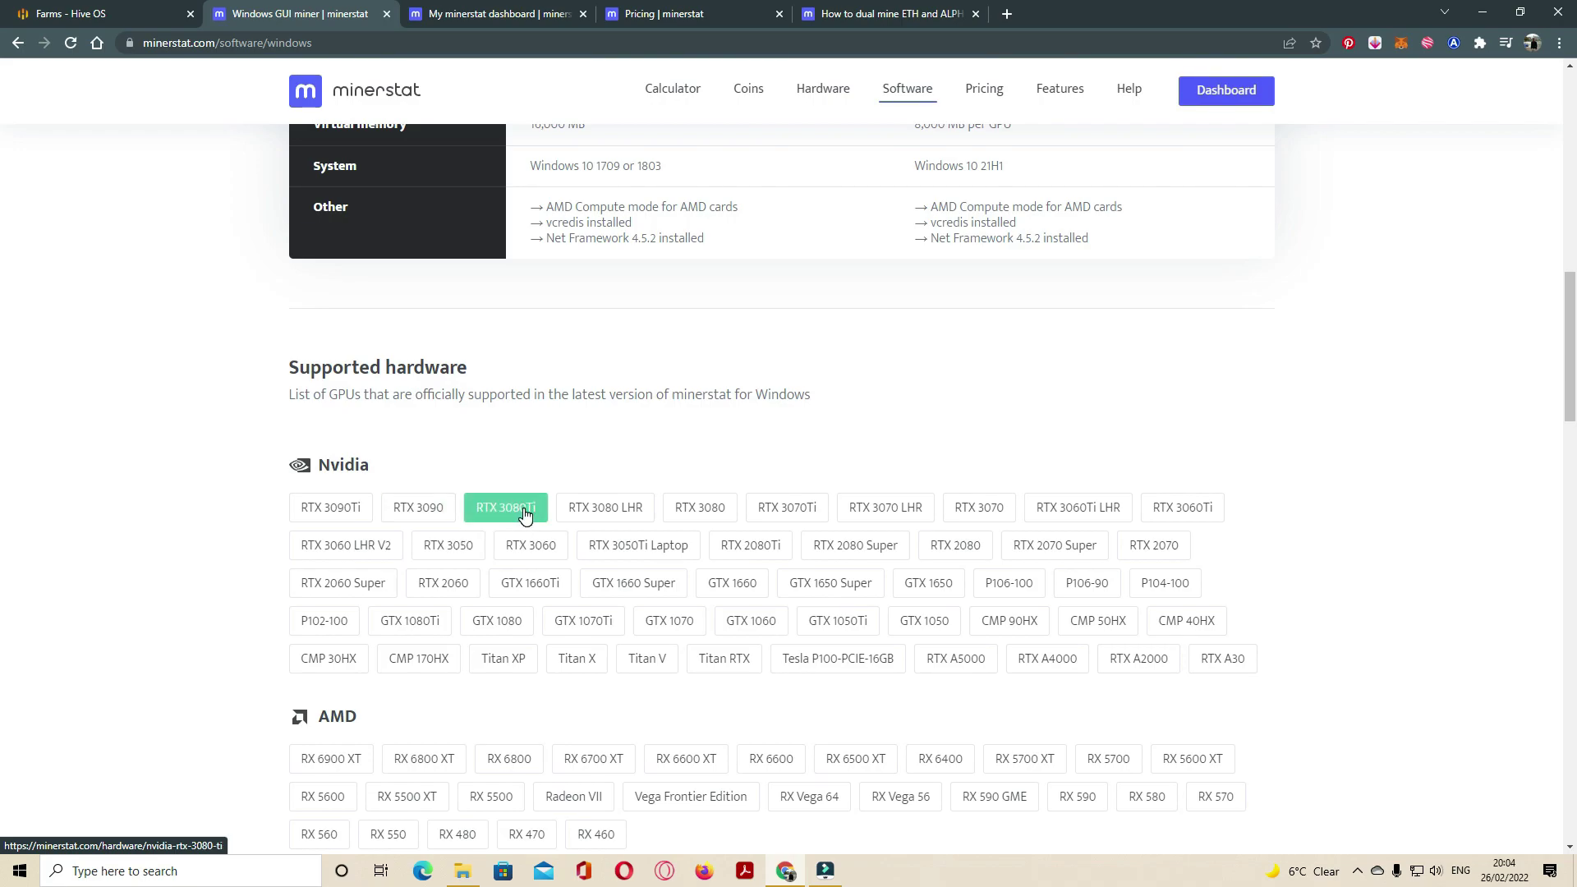
scroll(327, 577, down, 2)
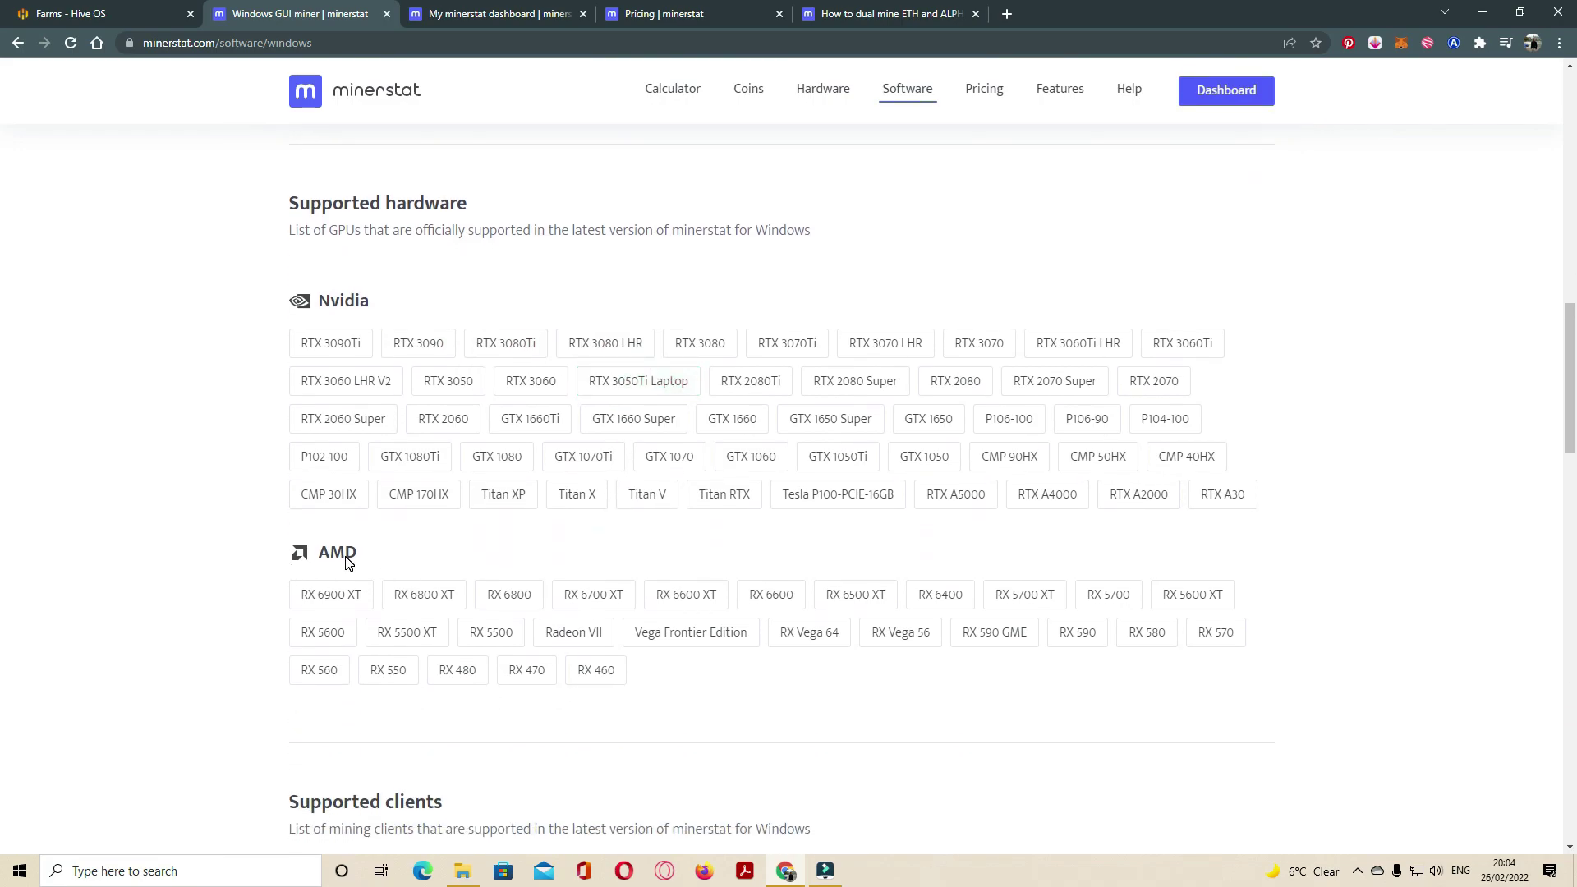
scroll(345, 561, down, 2)
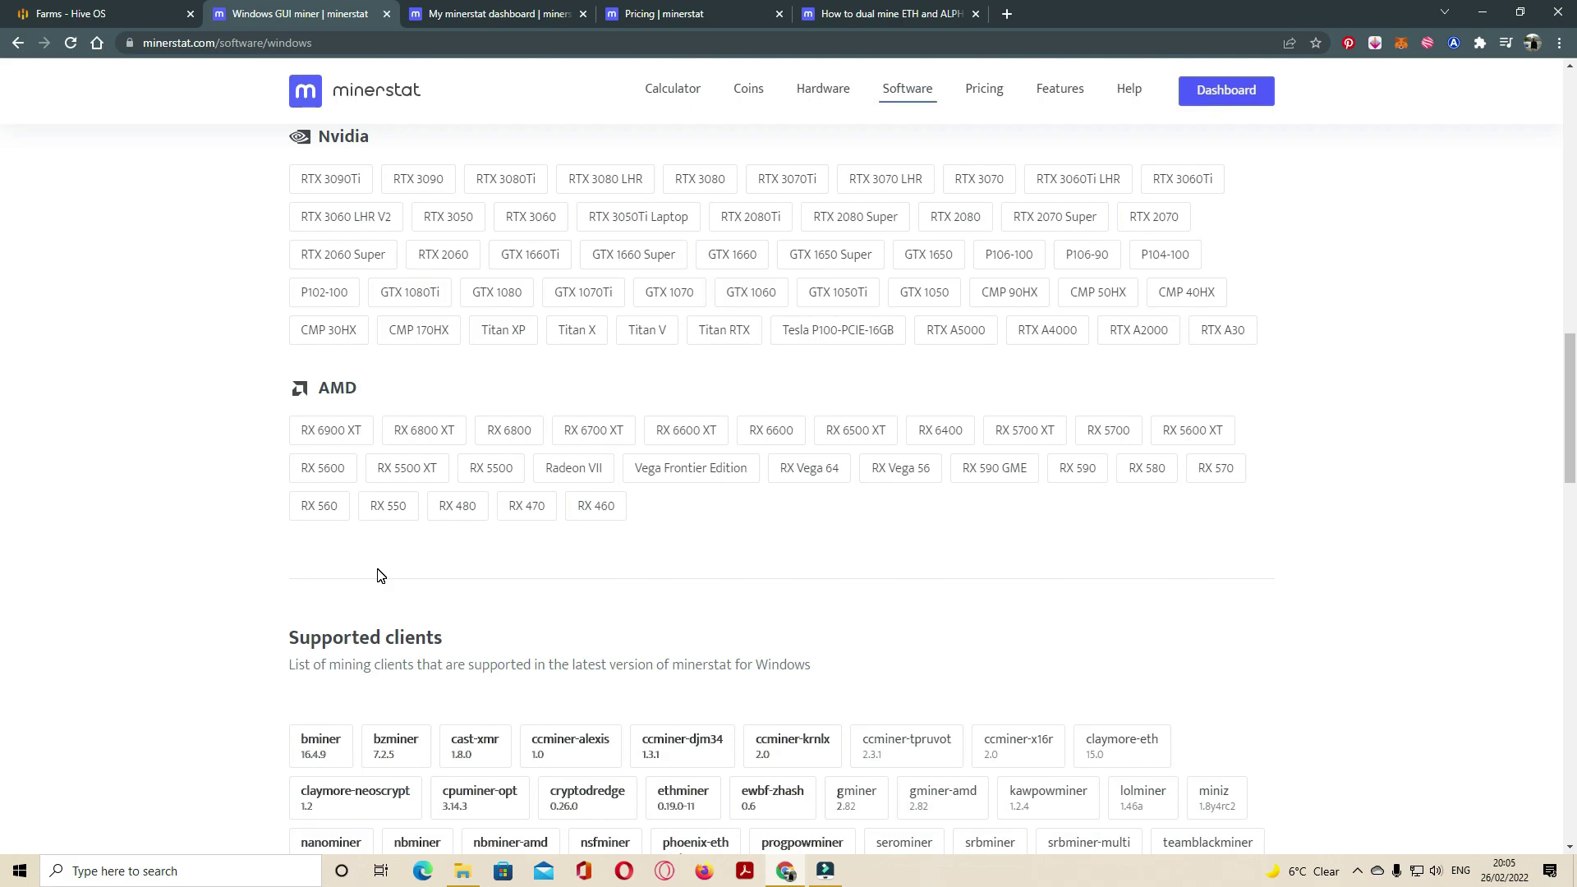
scroll(379, 576, down, 2)
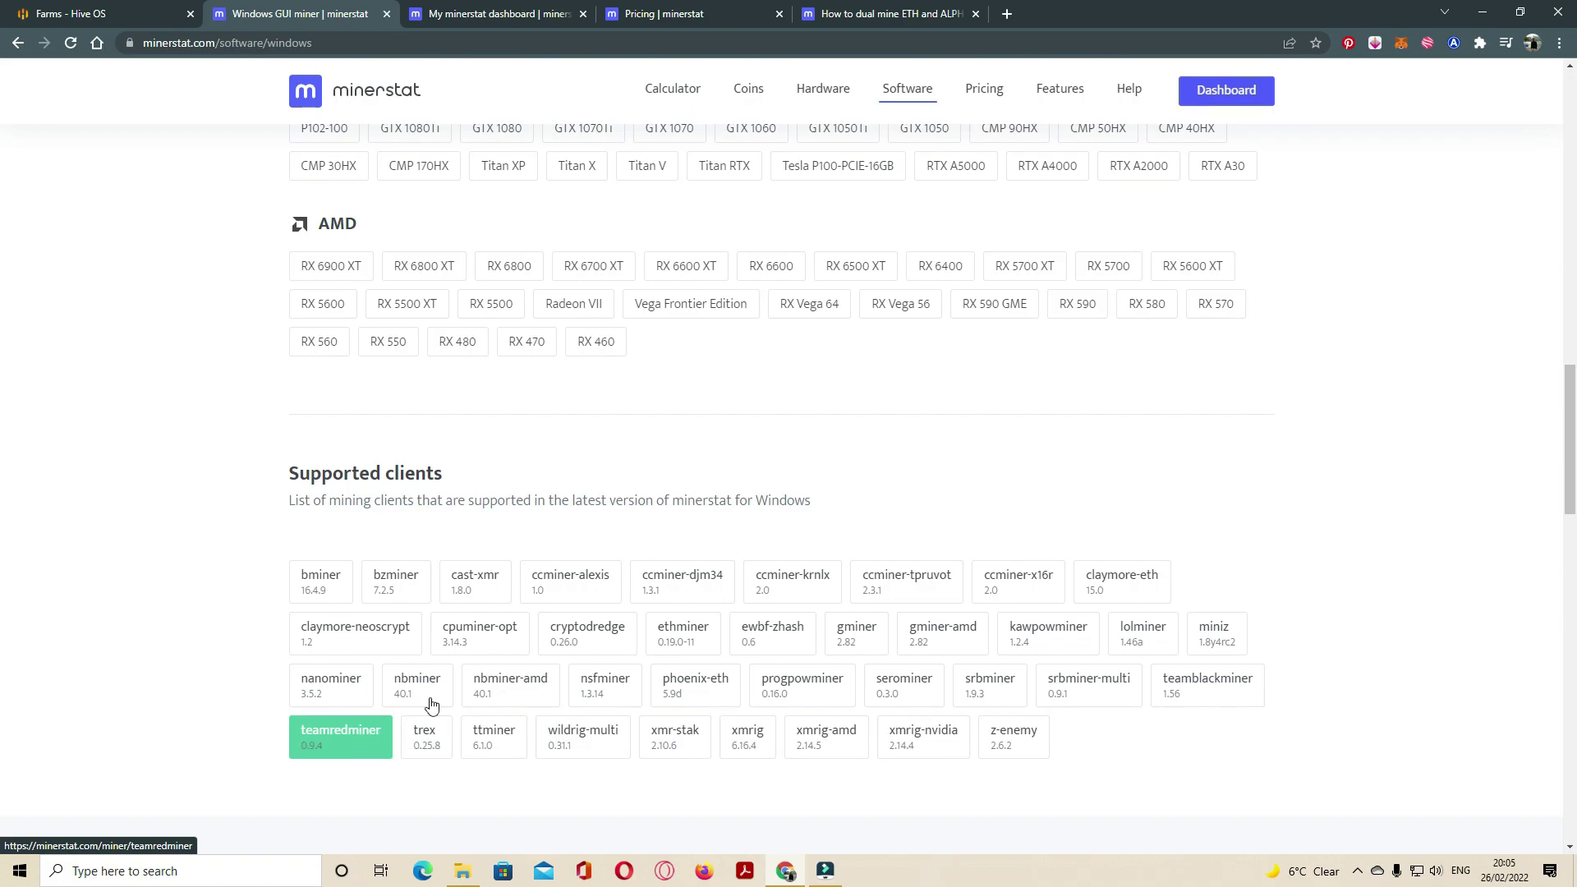
scroll(596, 529, down, 2)
scroll(596, 529, down, 2)
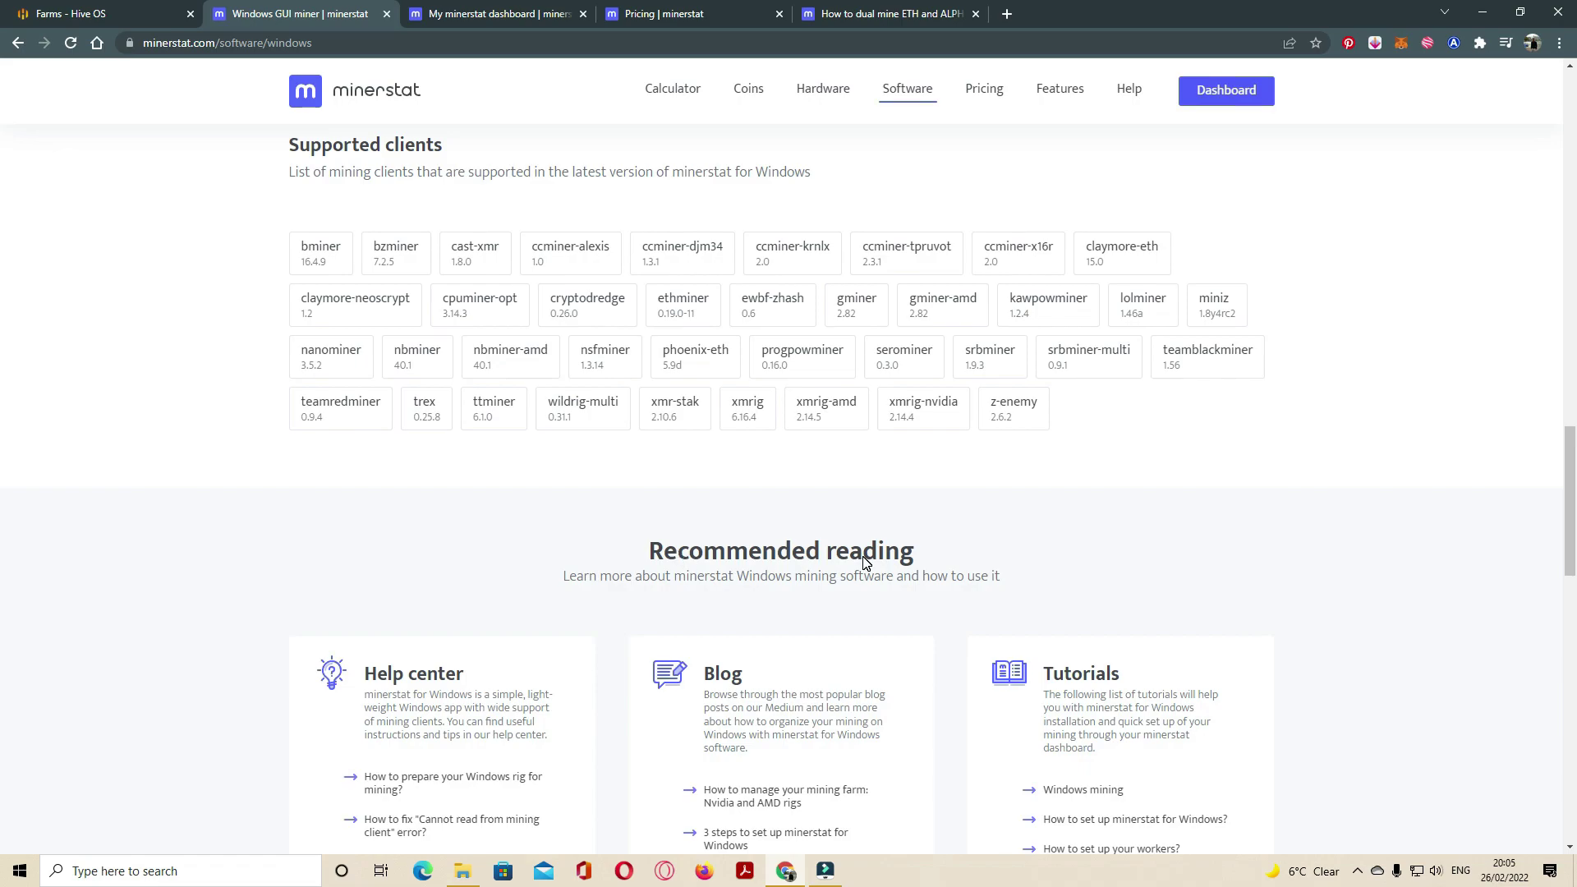
scroll(862, 555, down, 1)
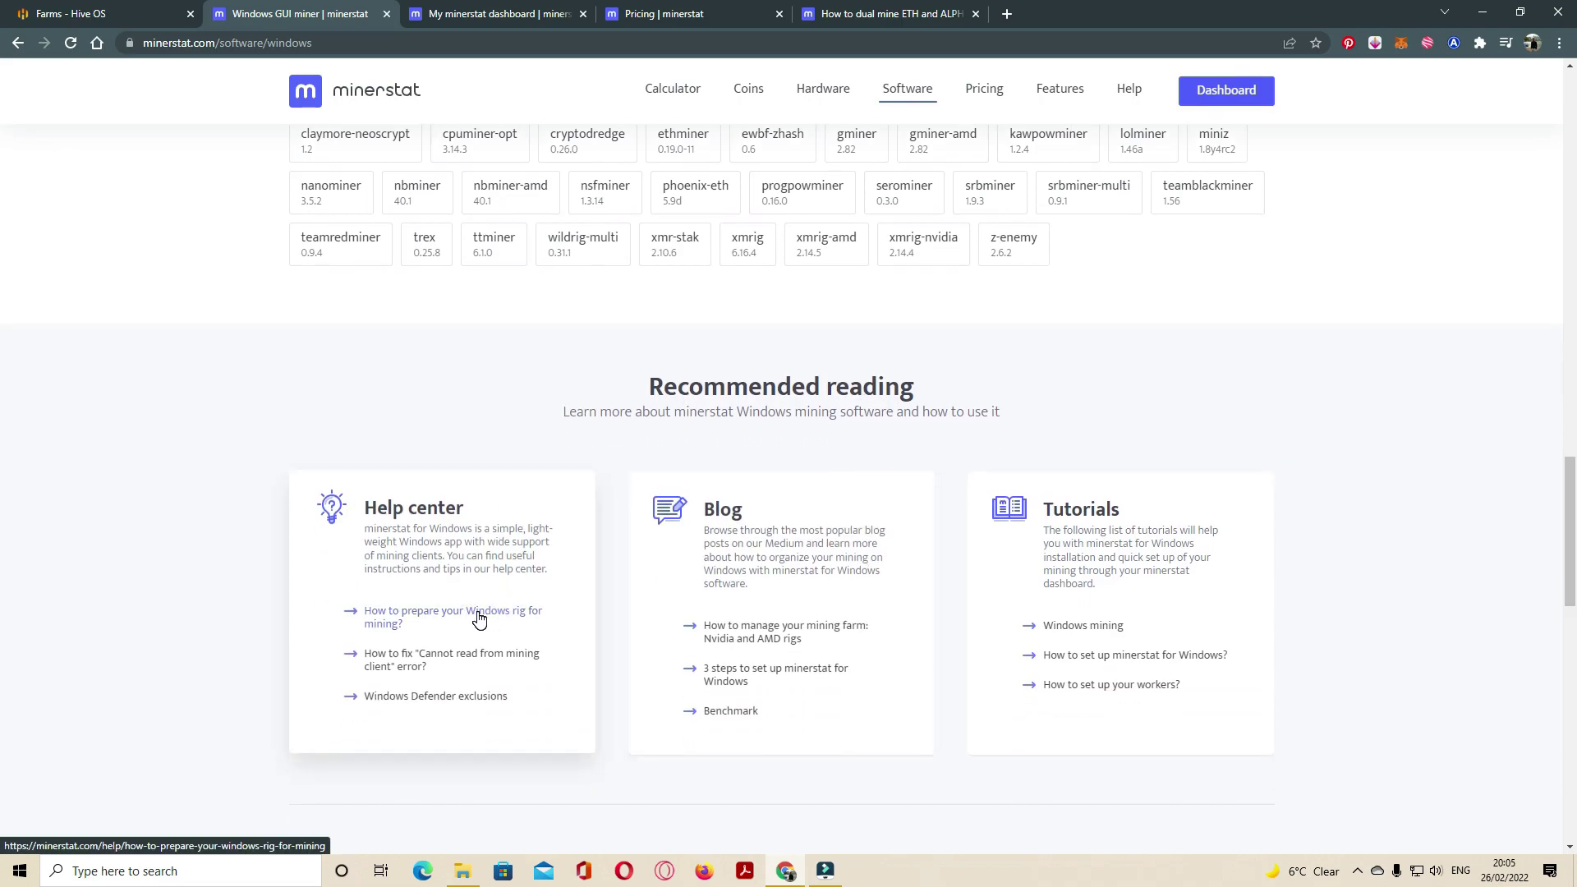
right_click(484, 608)
Step: Read the Windows rig preparation article, then show download history in a new tab
click(509, 617)
click(505, 15)
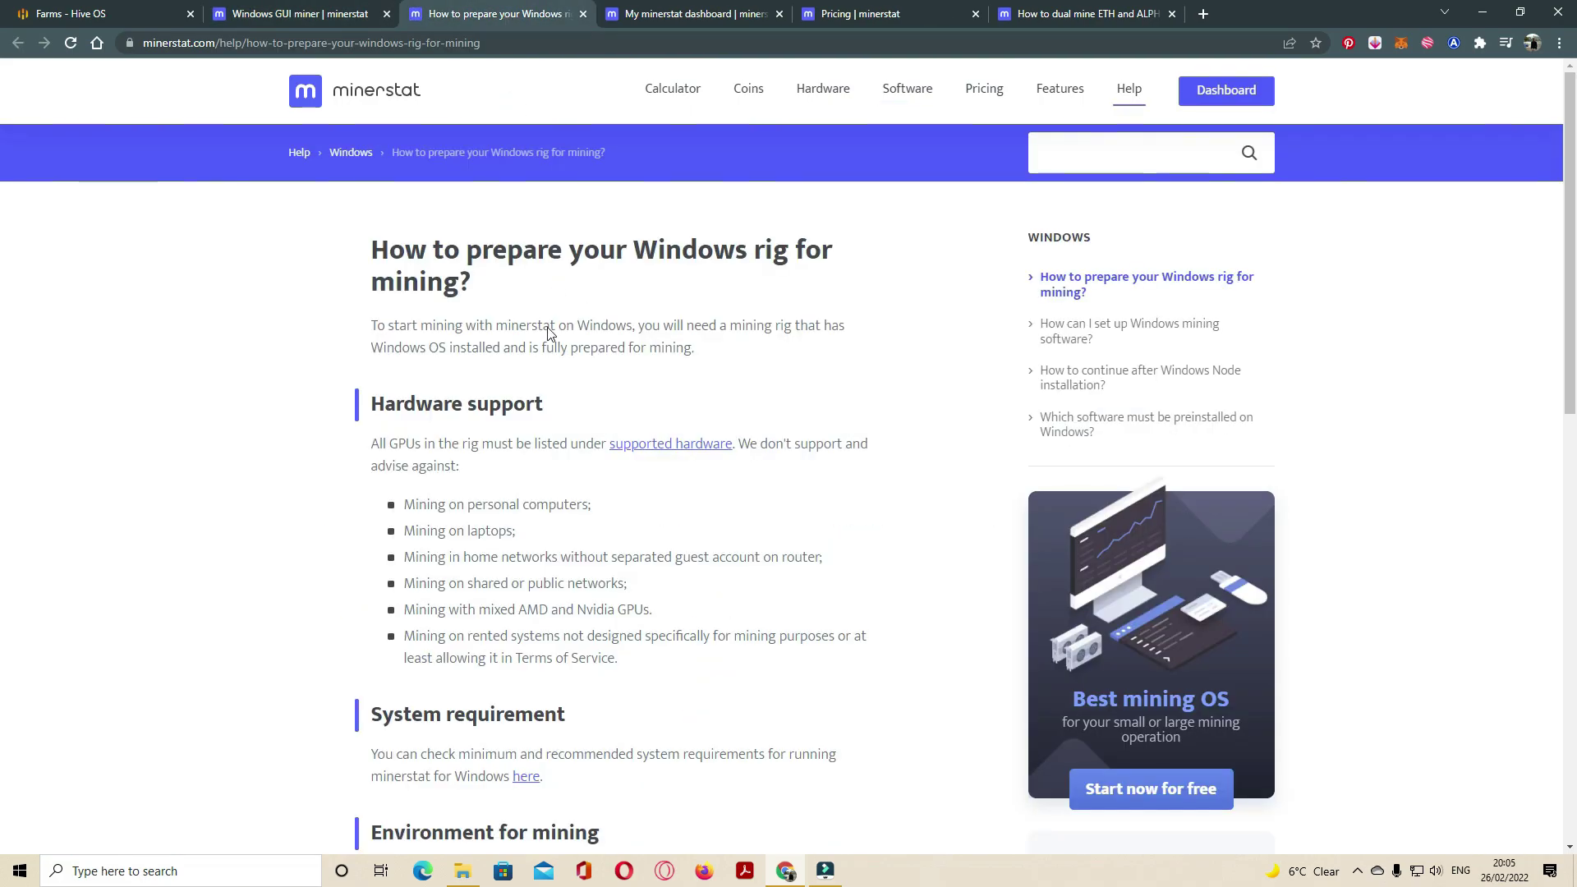
scroll(505, 468, down, 1)
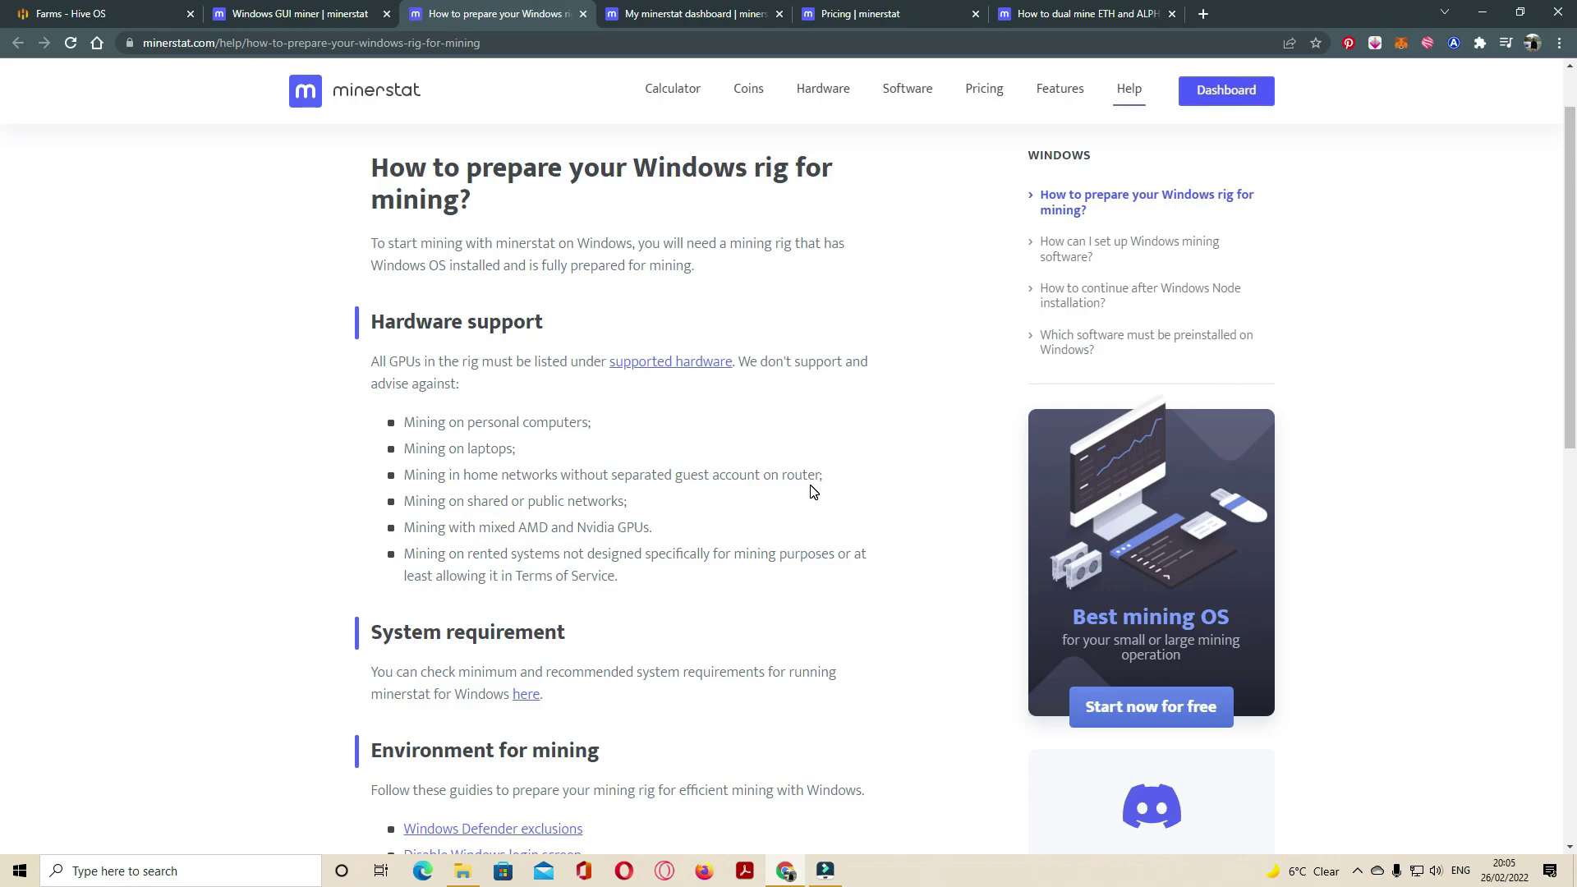
scroll(813, 490, down, 2)
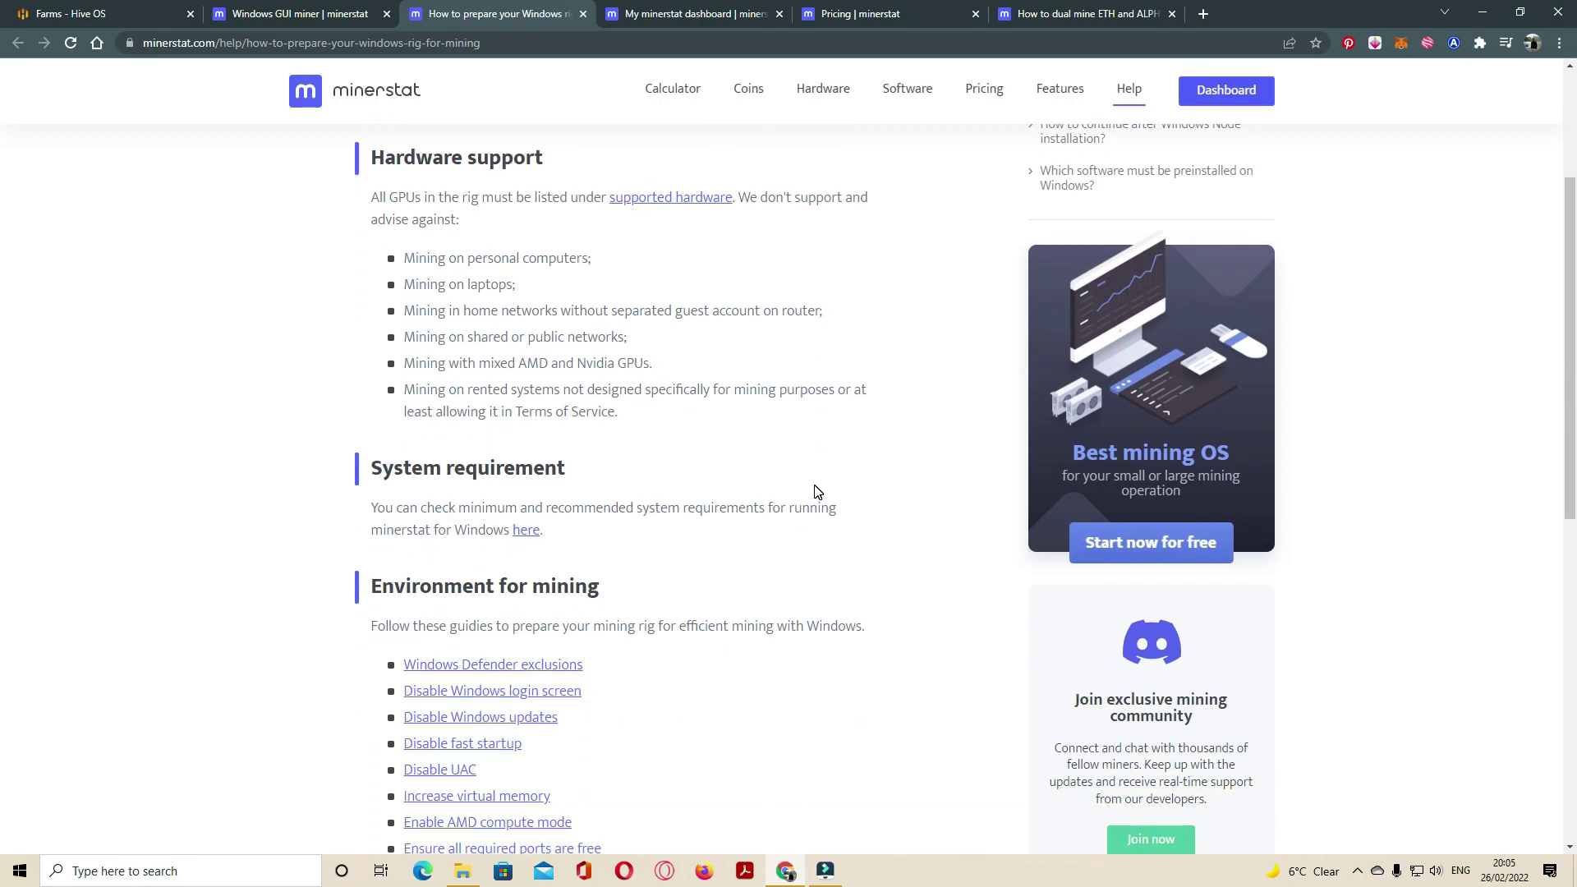
scroll(813, 490, down, 1)
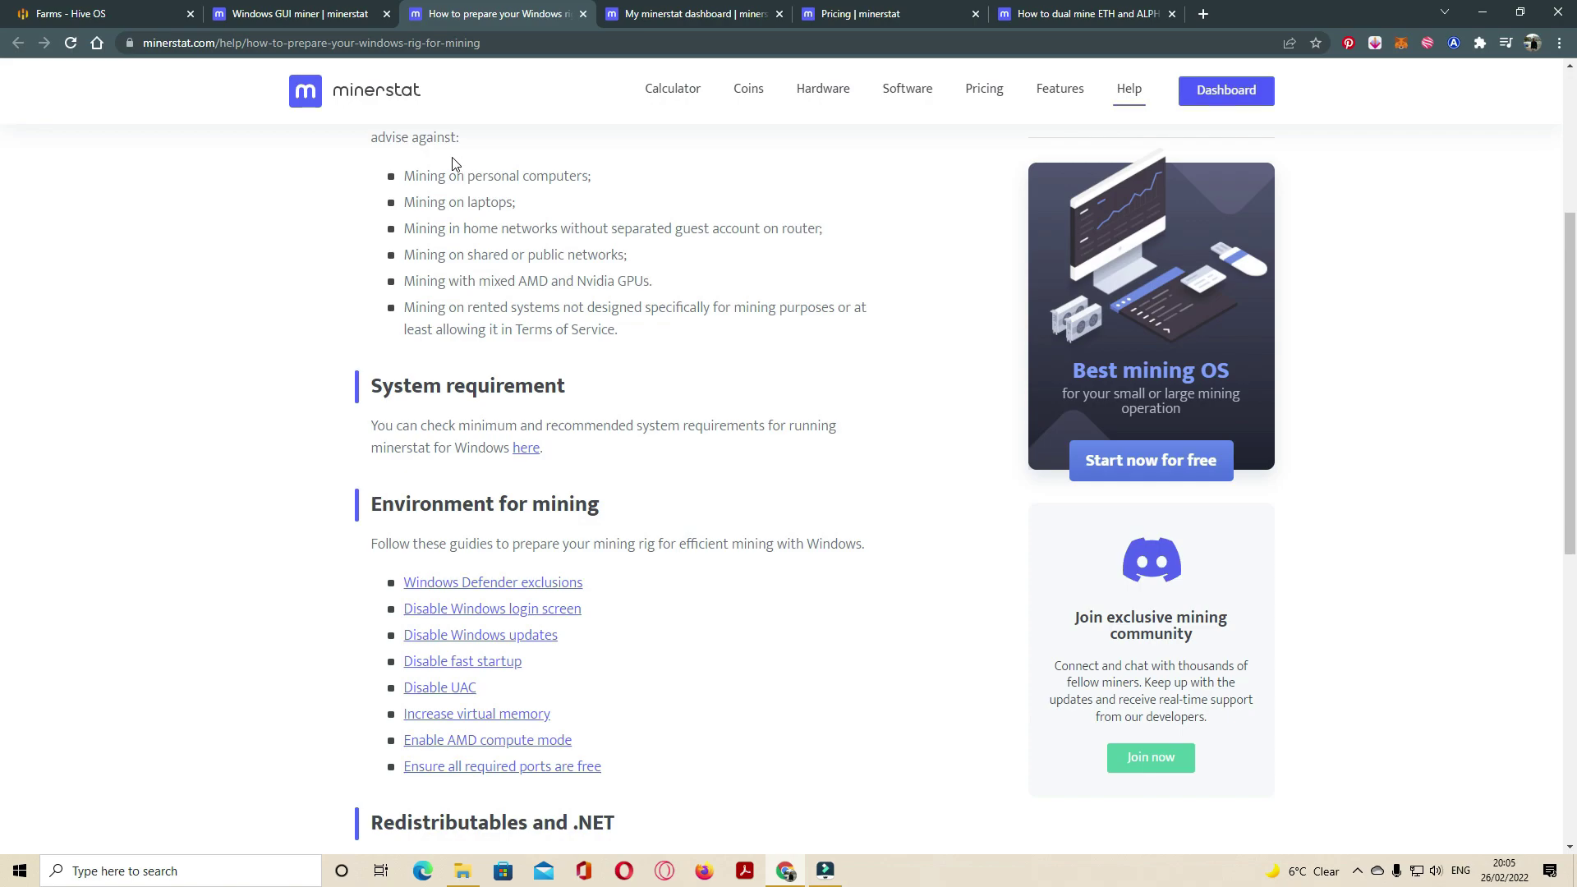
scroll(472, 292, down, 1)
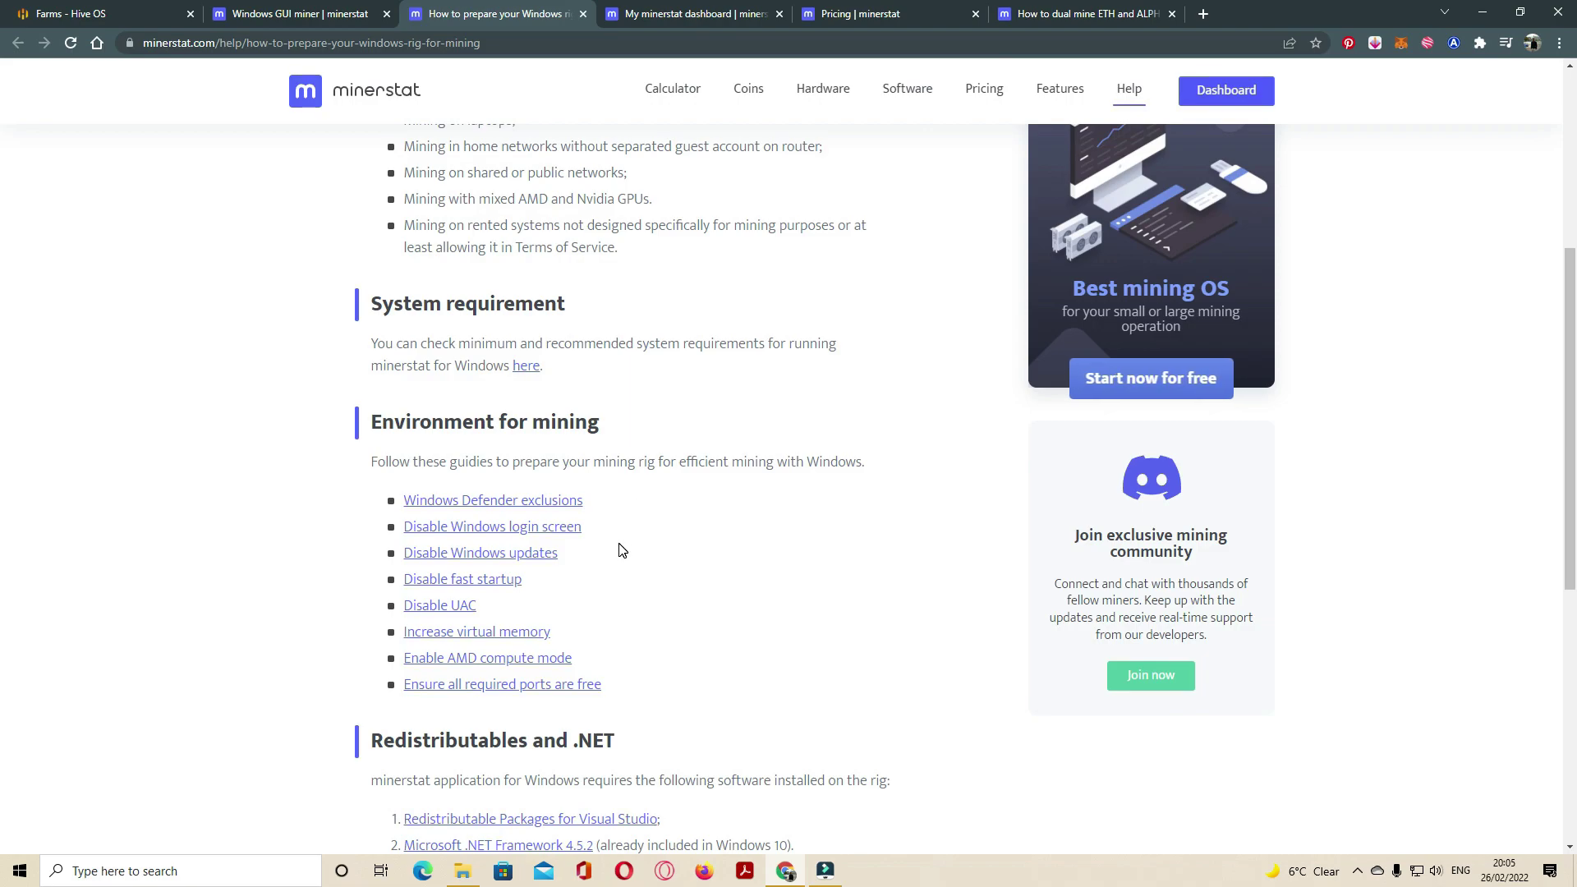
scroll(588, 538, down, 1)
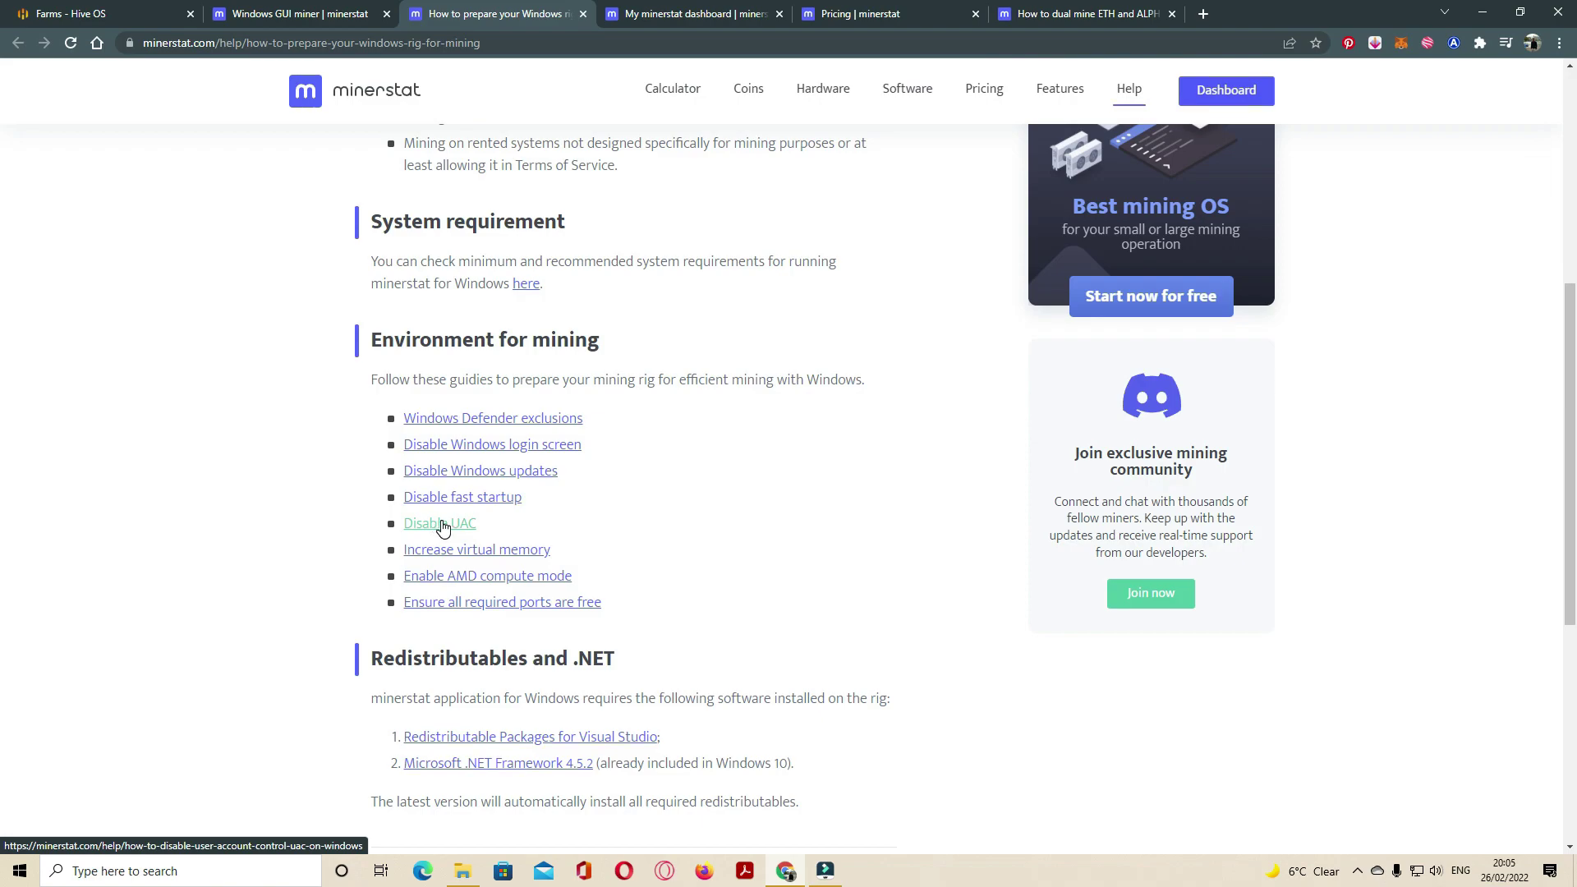
scroll(533, 529, down, 1)
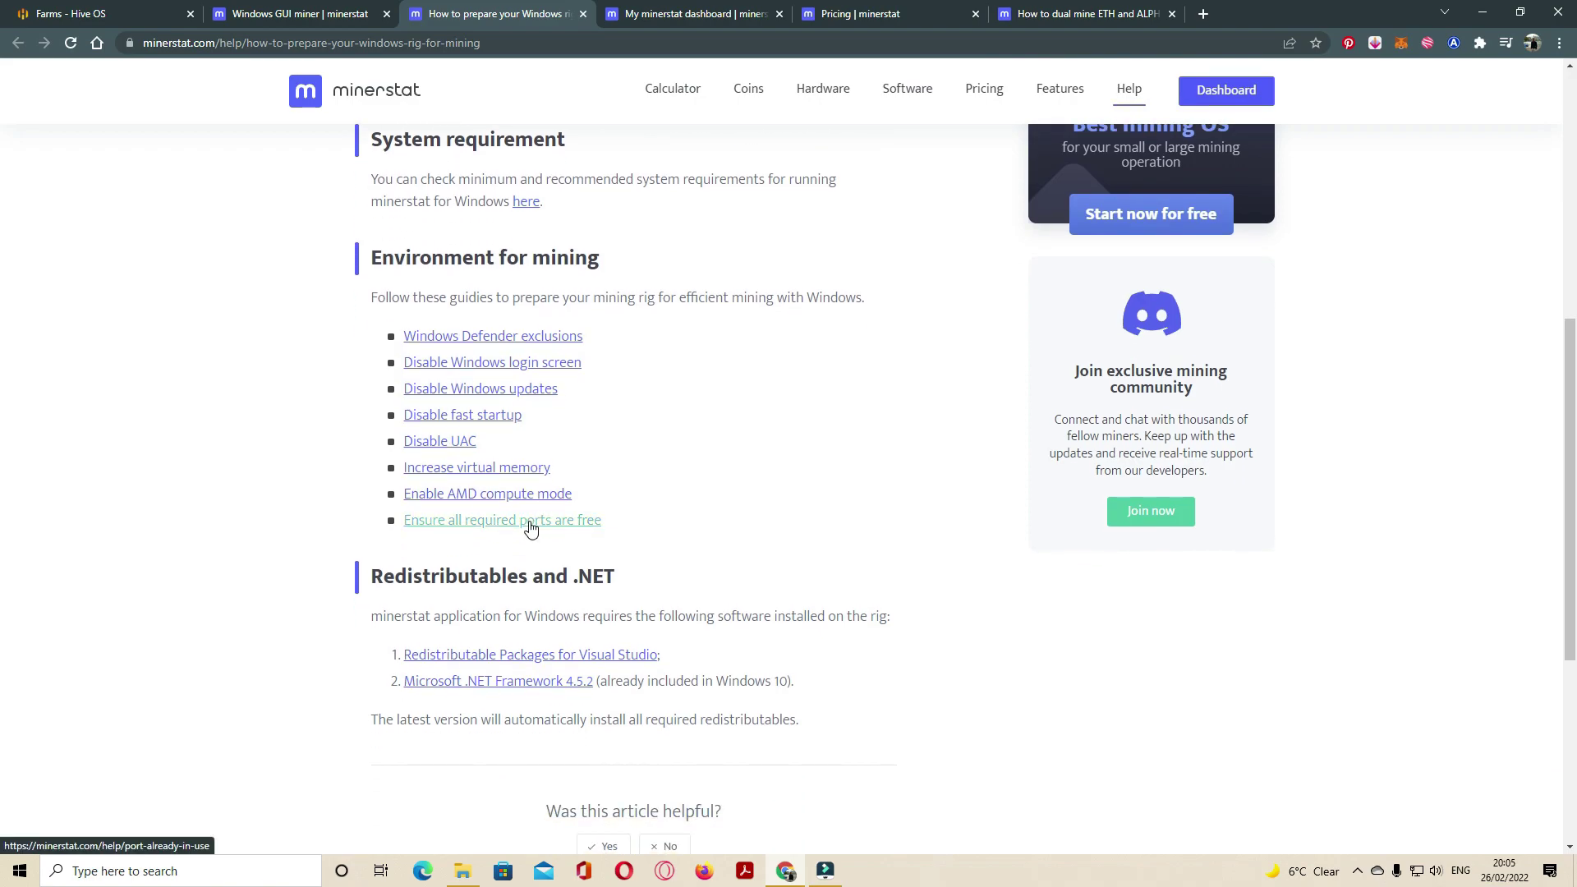
scroll(599, 464, down, 1)
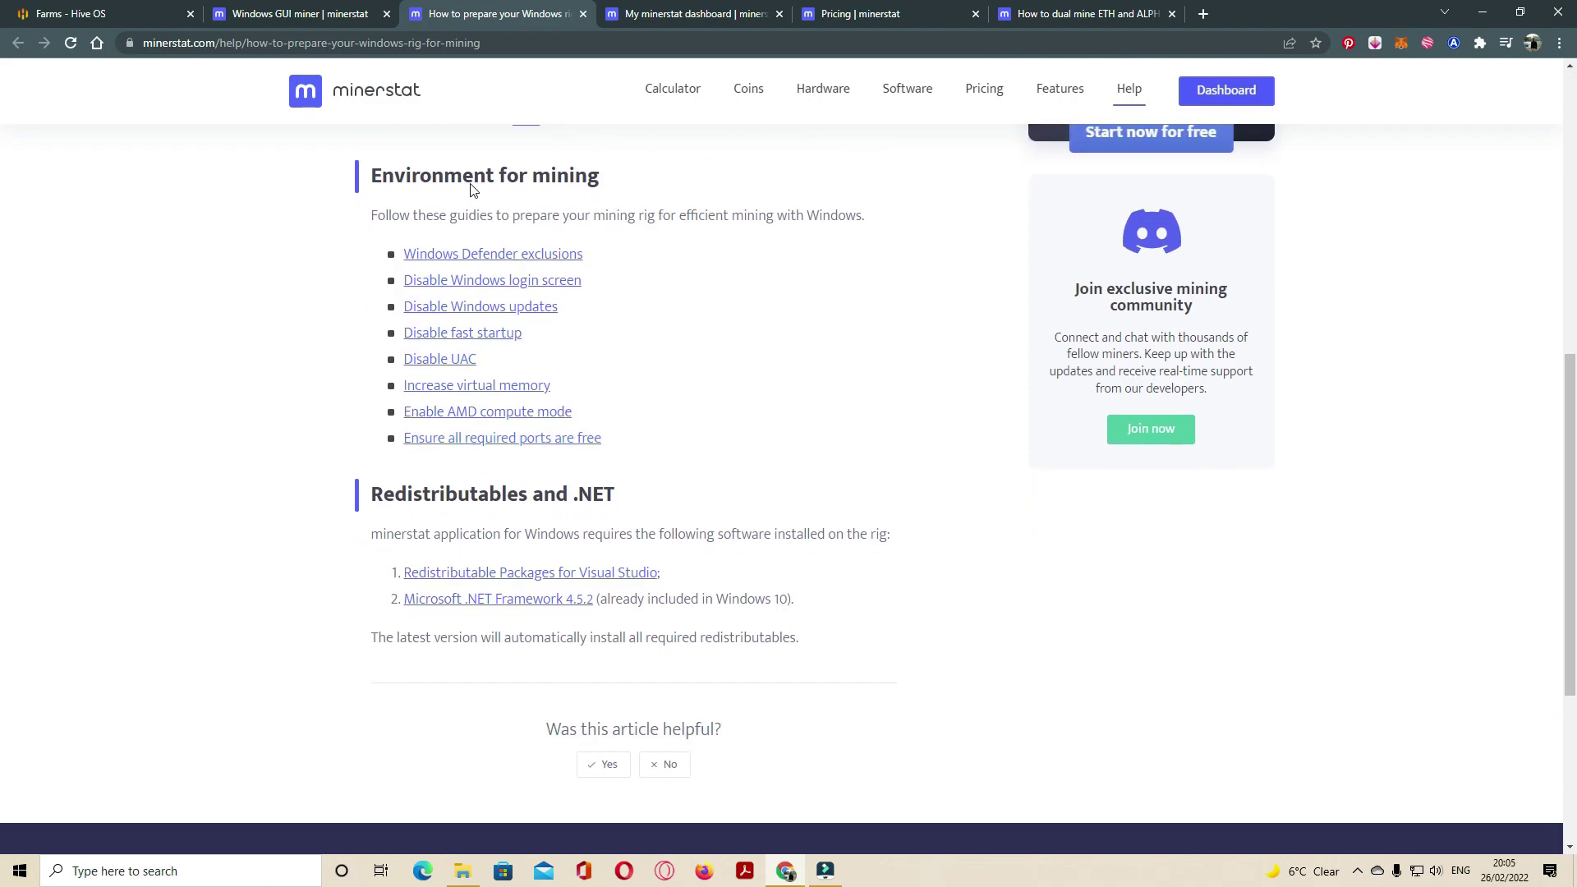
scroll(688, 340, down, 1)
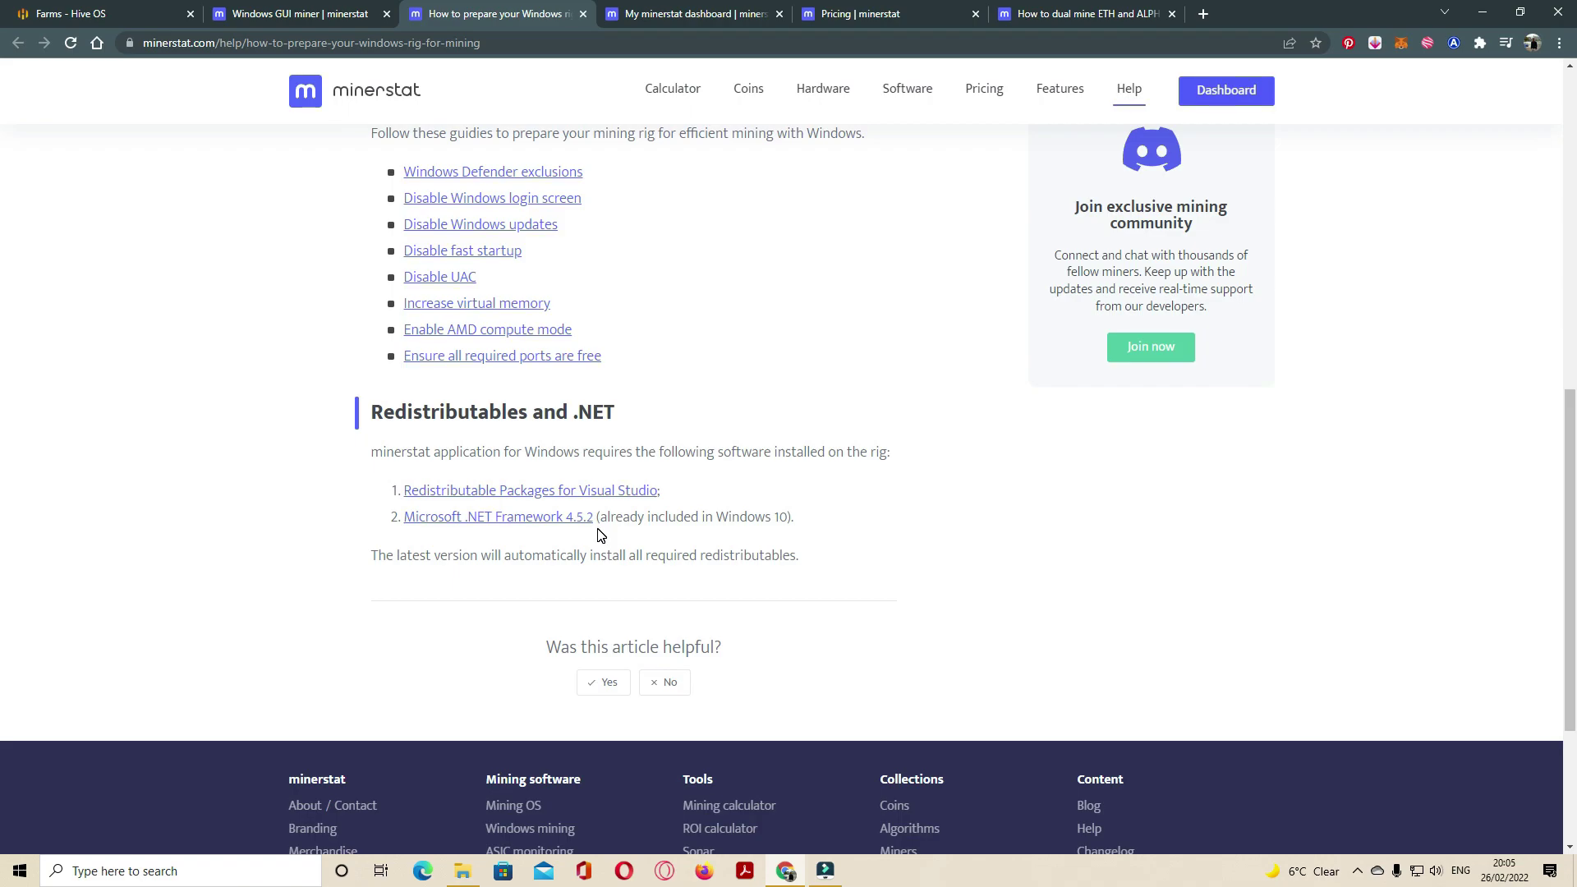
scroll(597, 532, up, 1)
scroll(598, 532, up, 2)
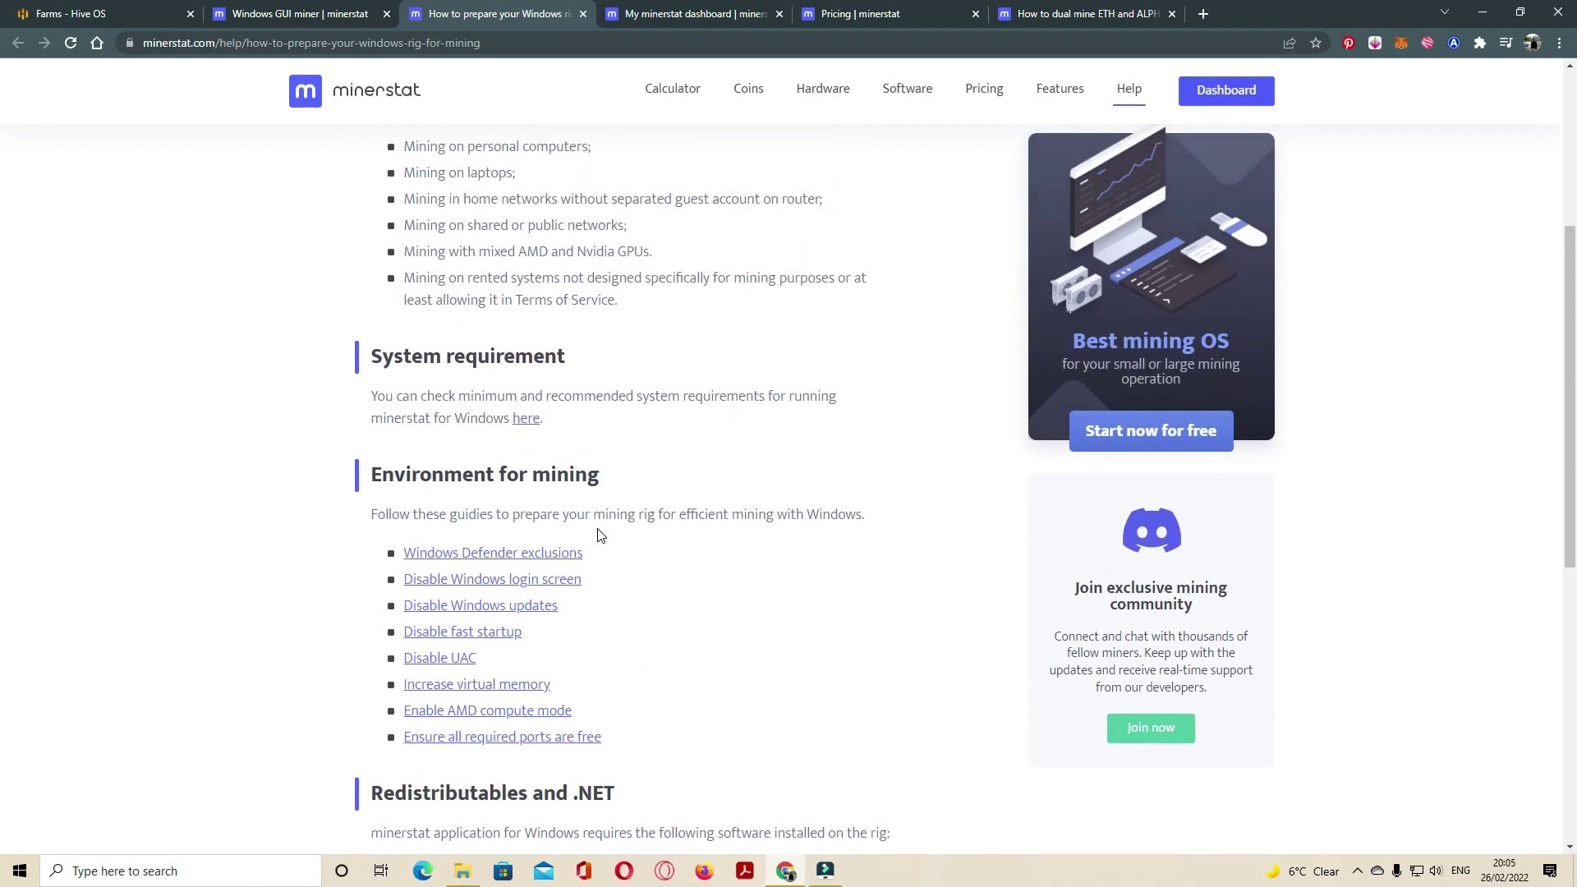
scroll(598, 533, up, 3)
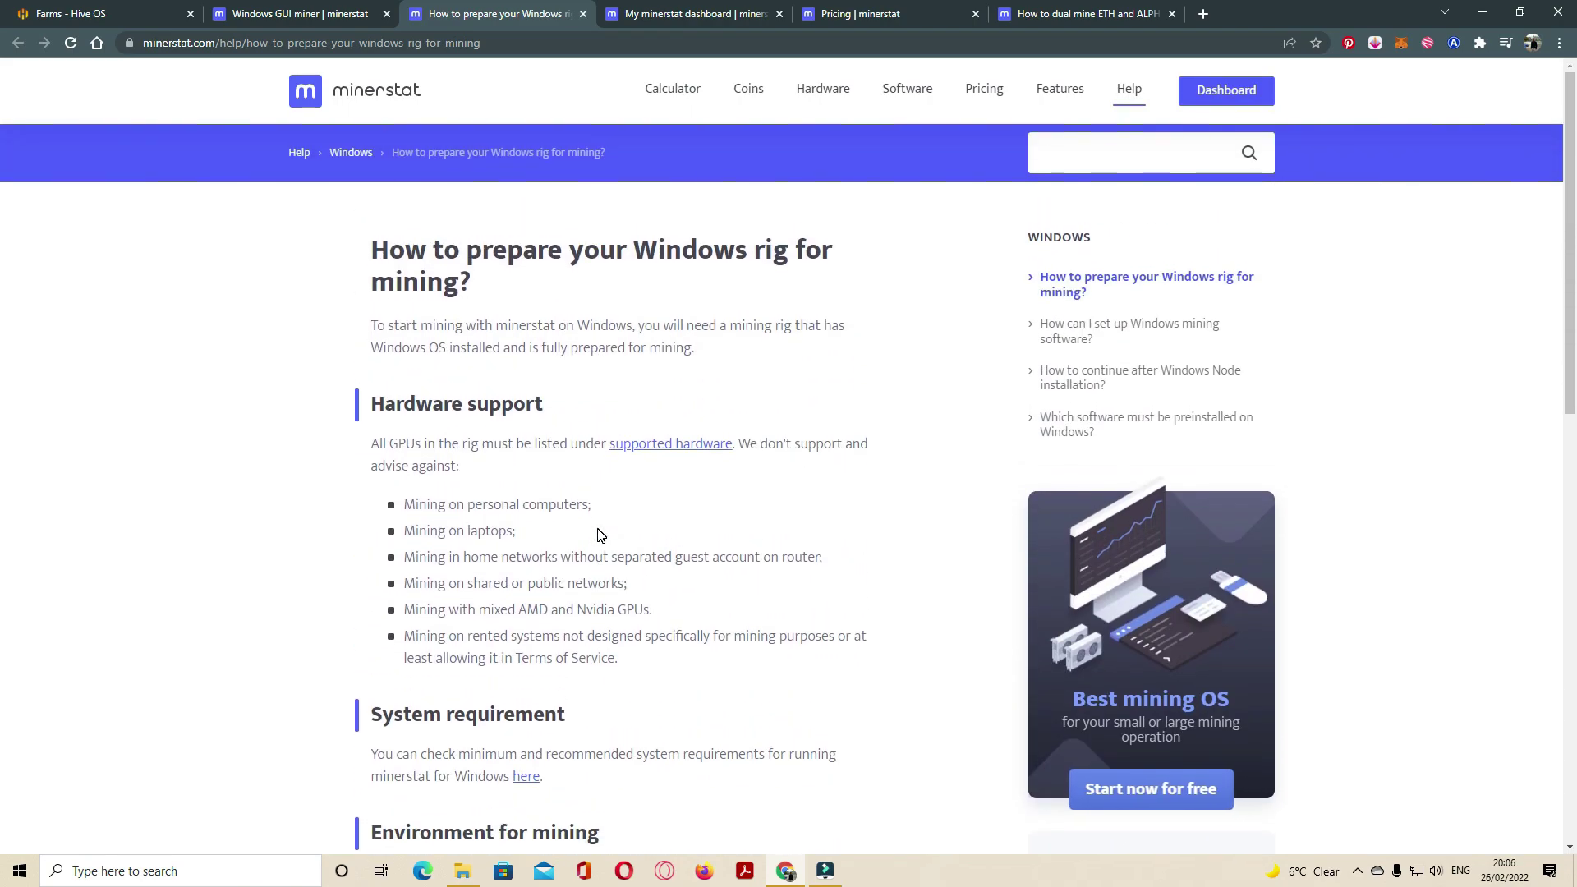
click(303, 17)
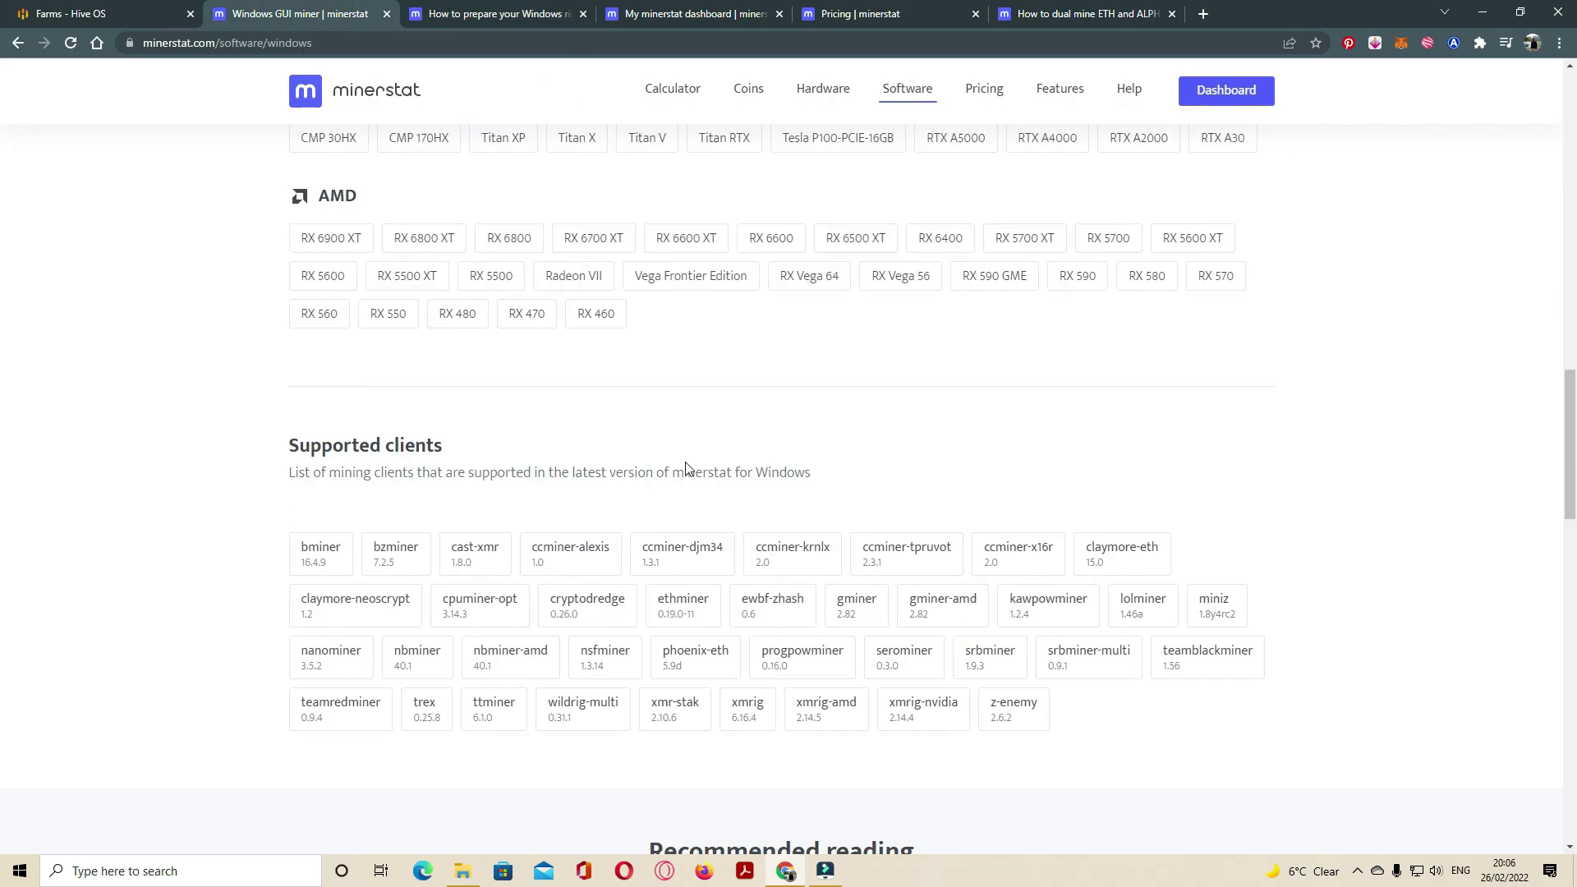
scroll(686, 494, up, 5)
scroll(687, 506, up, 5)
scroll(687, 514, up, 3)
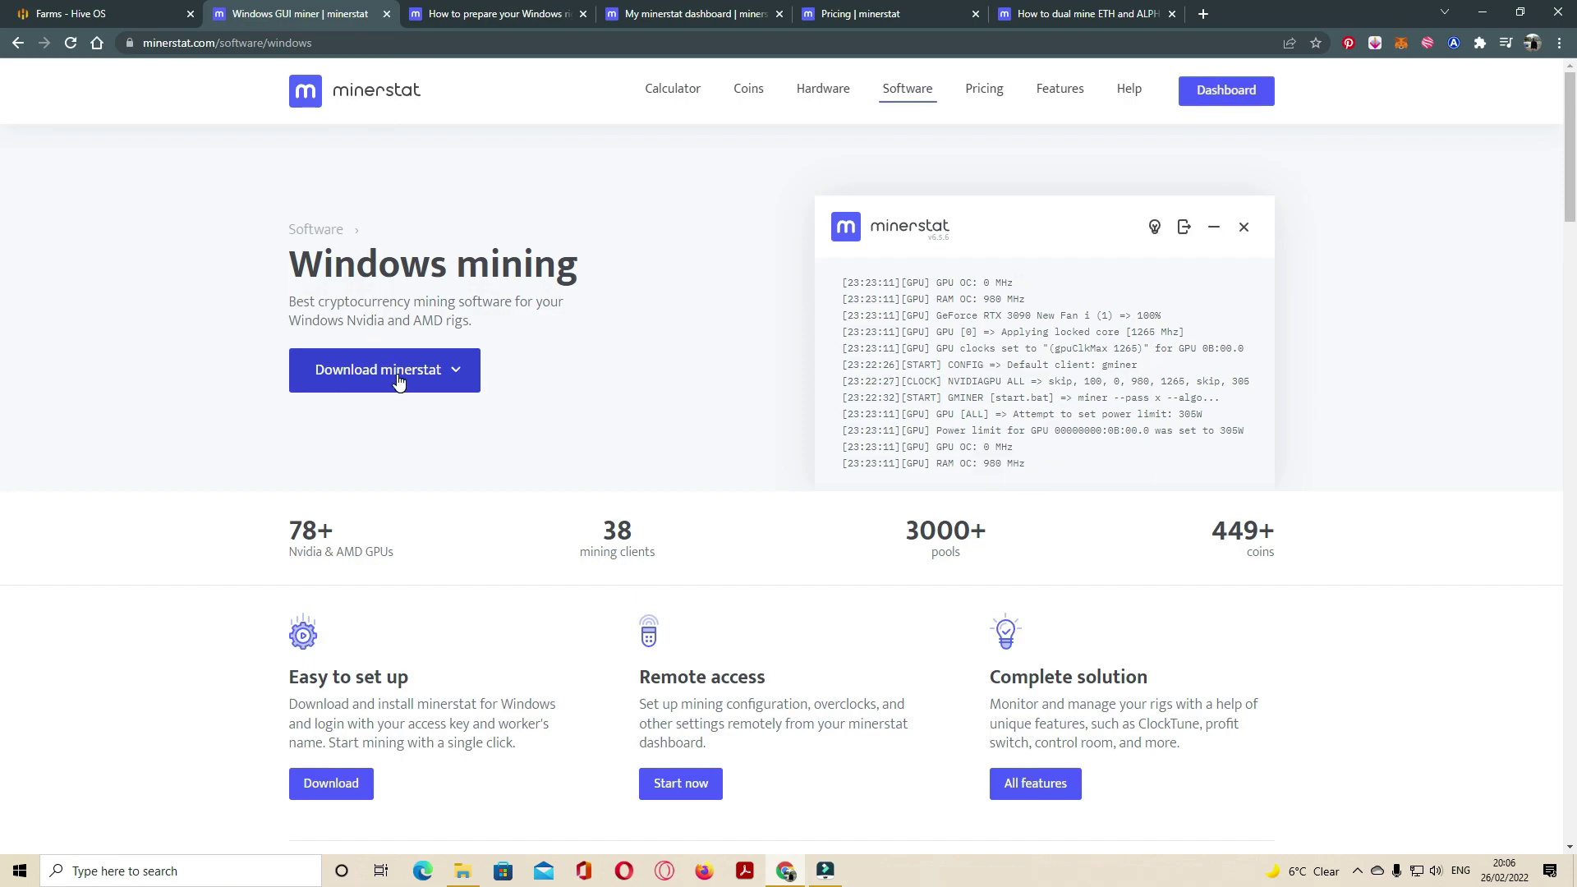
click(1204, 17)
text(min)
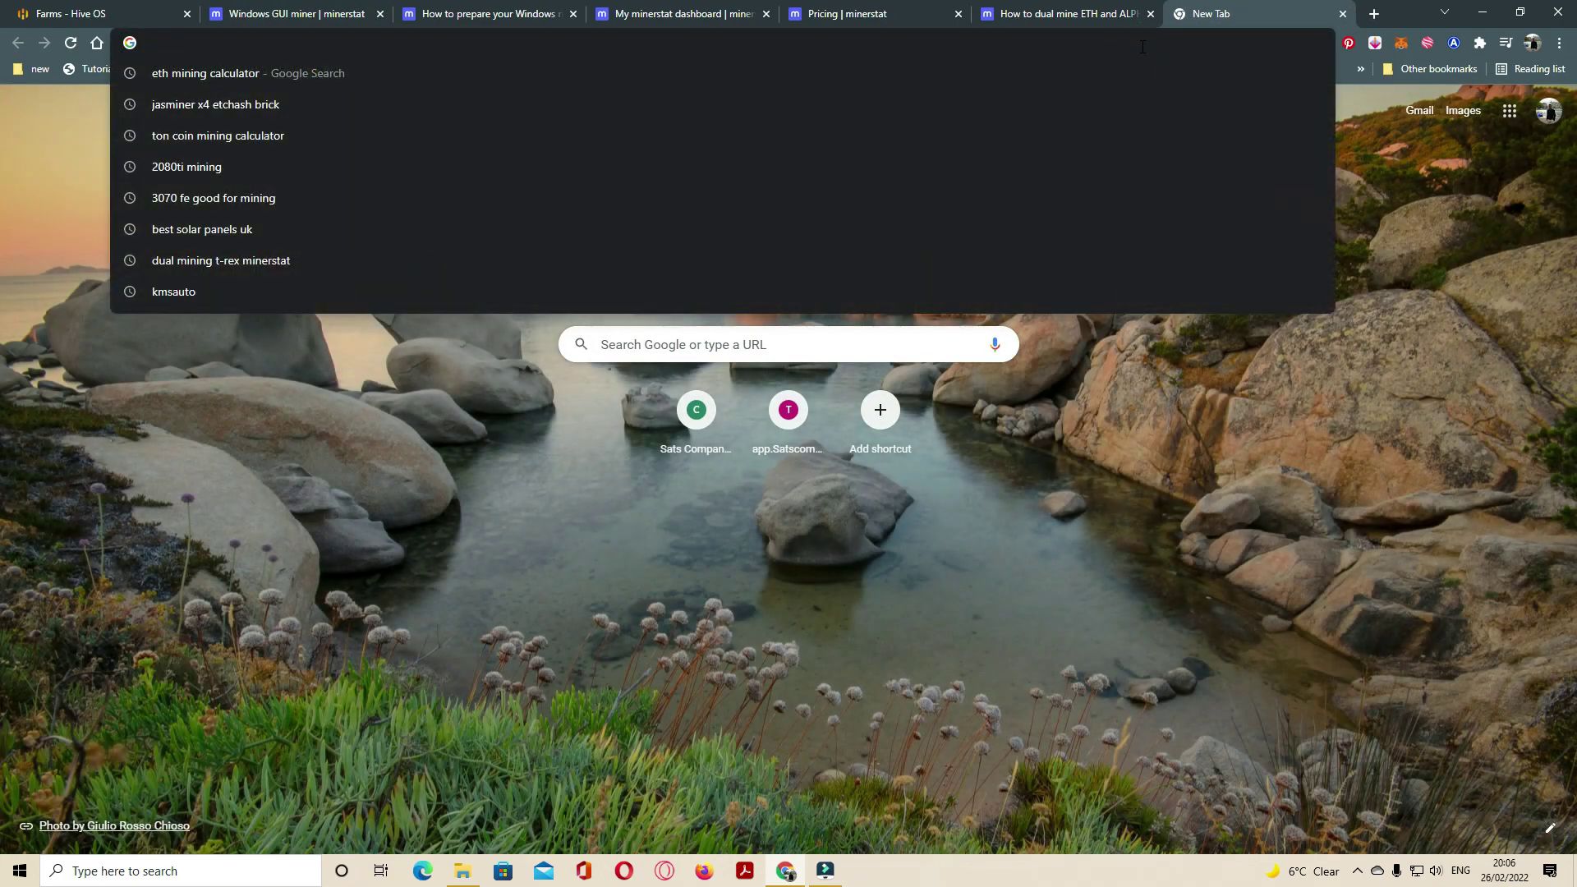
key(ctrl+j)
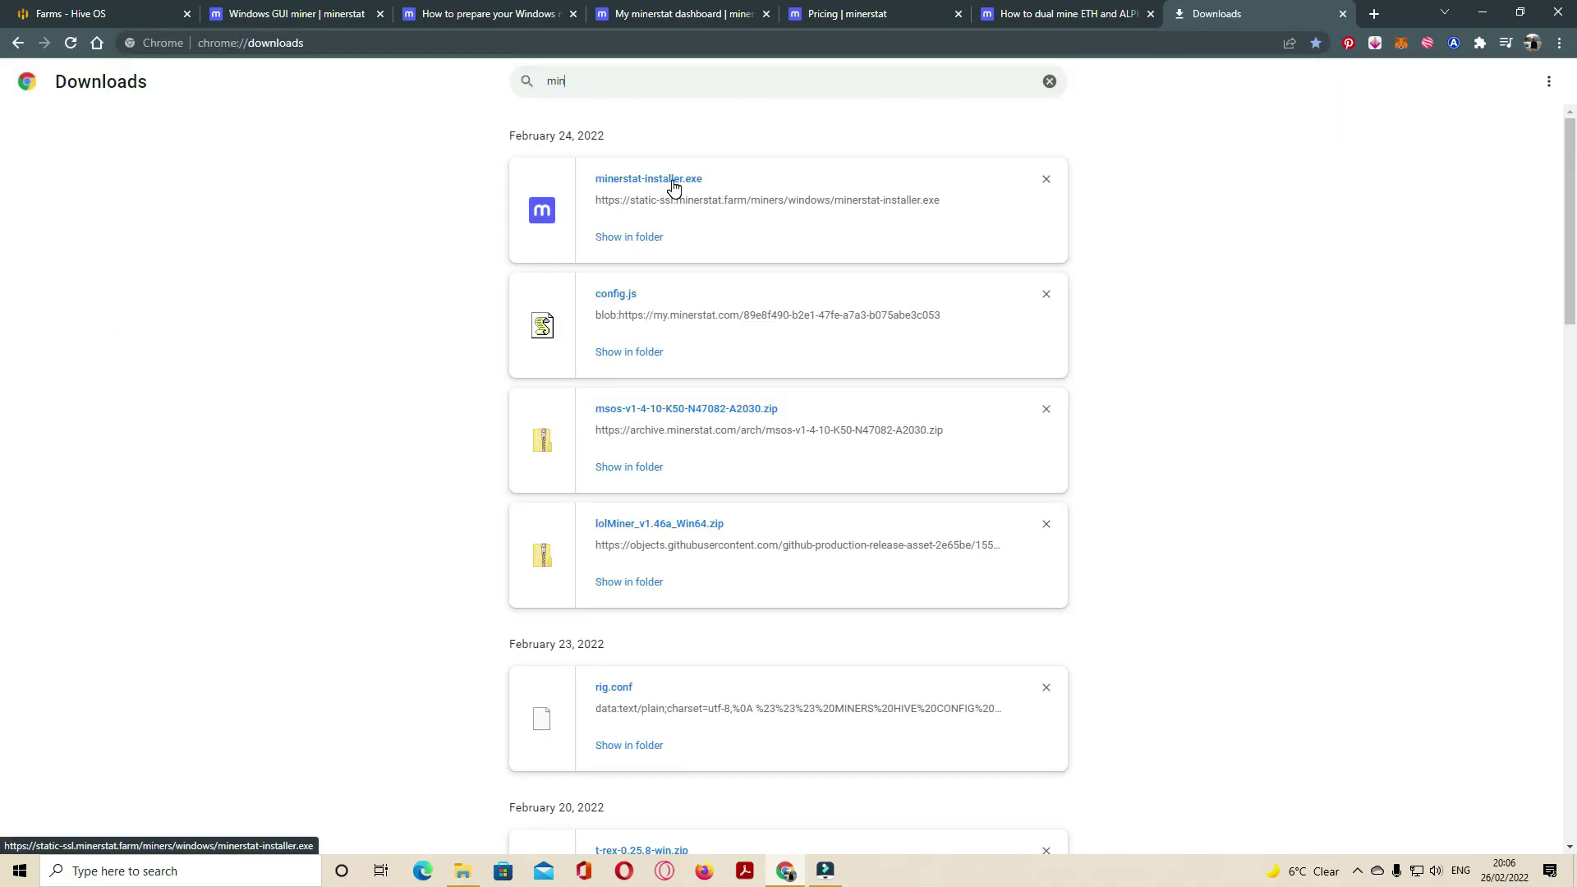
Step: Run the minerstat installer, accept the license and install with a desktop icon
click(673, 180)
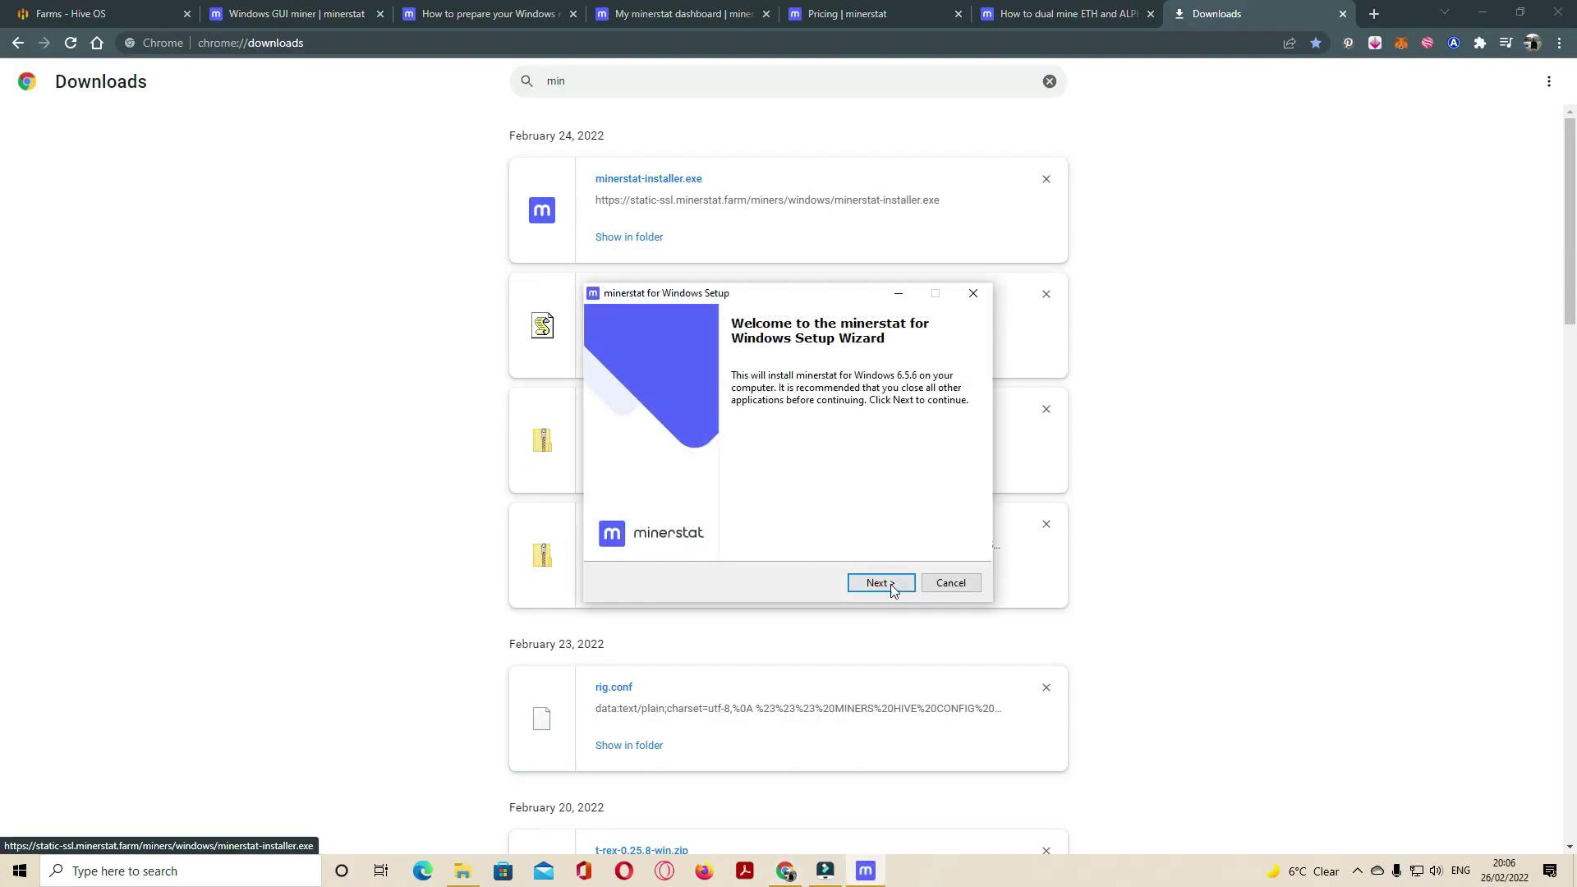
click(890, 586)
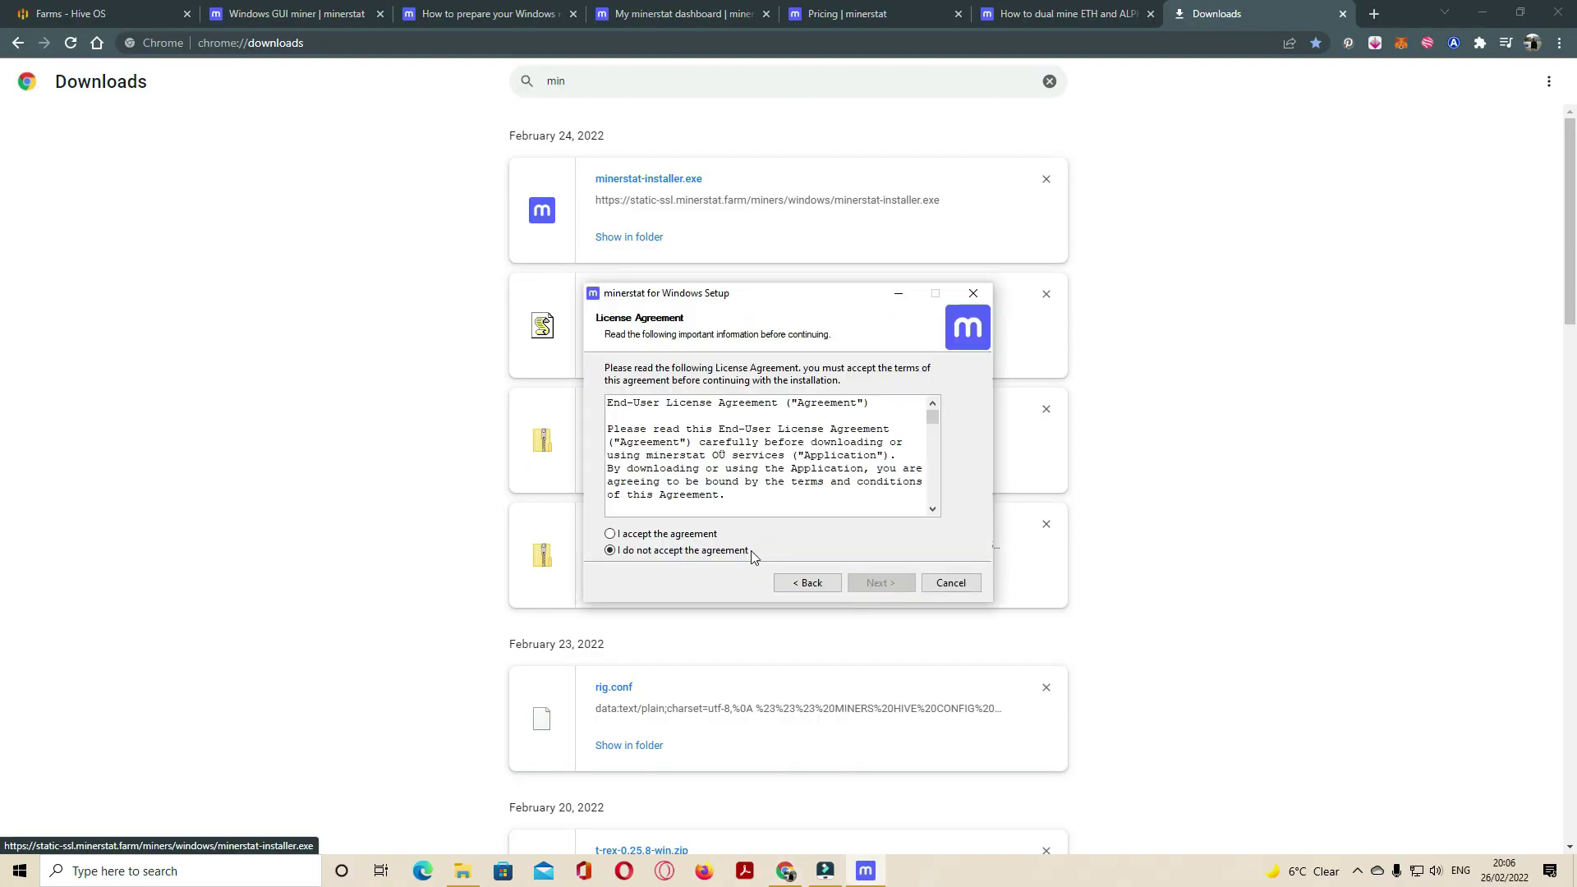
click(684, 536)
click(879, 584)
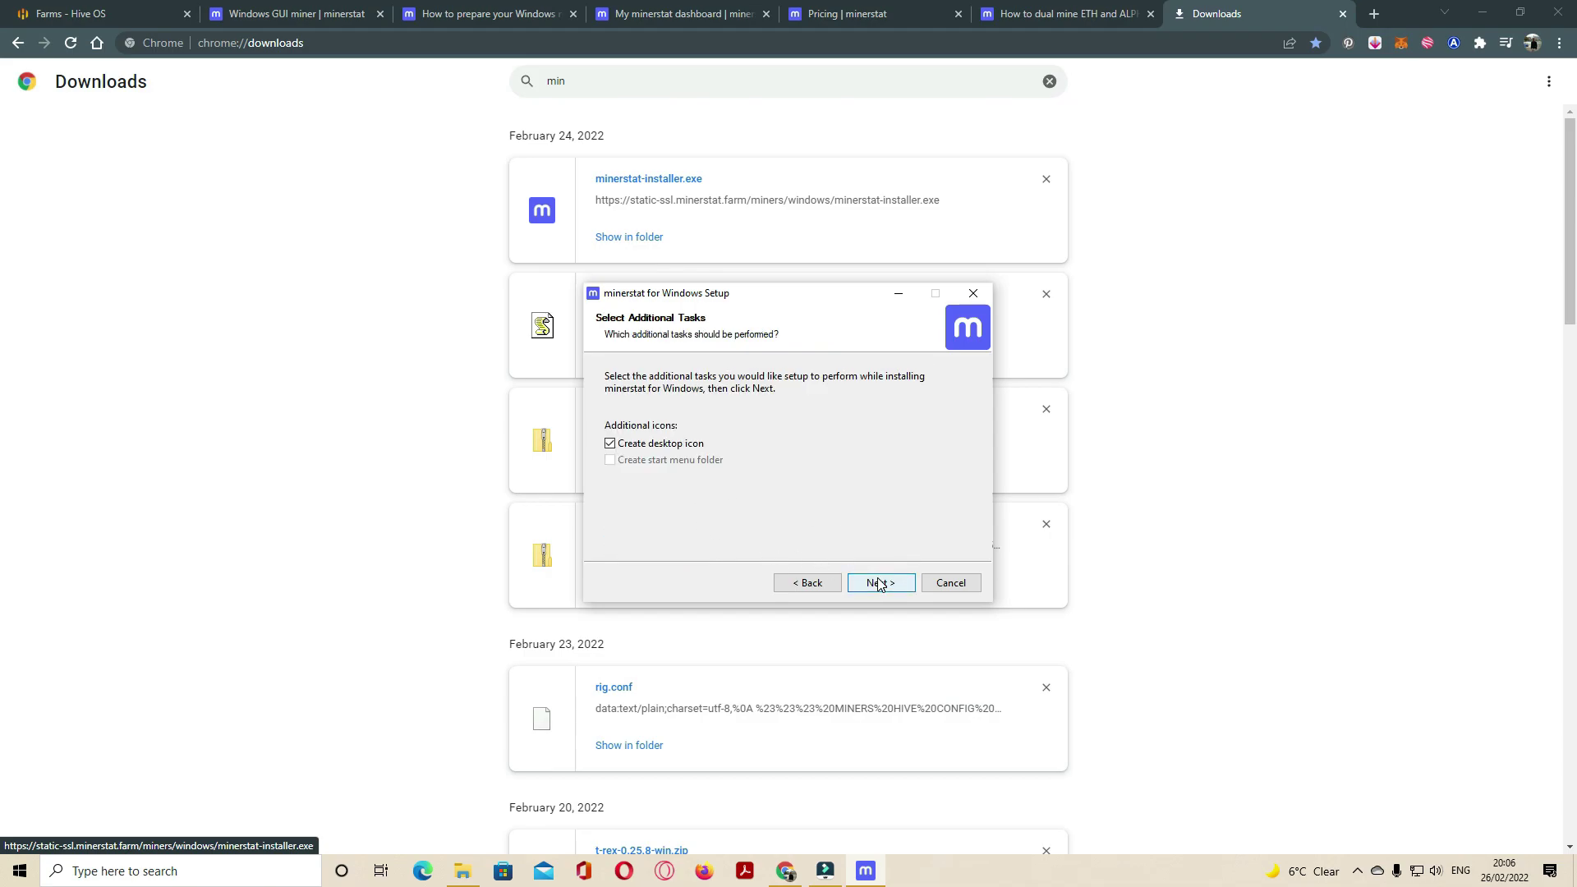
click(880, 584)
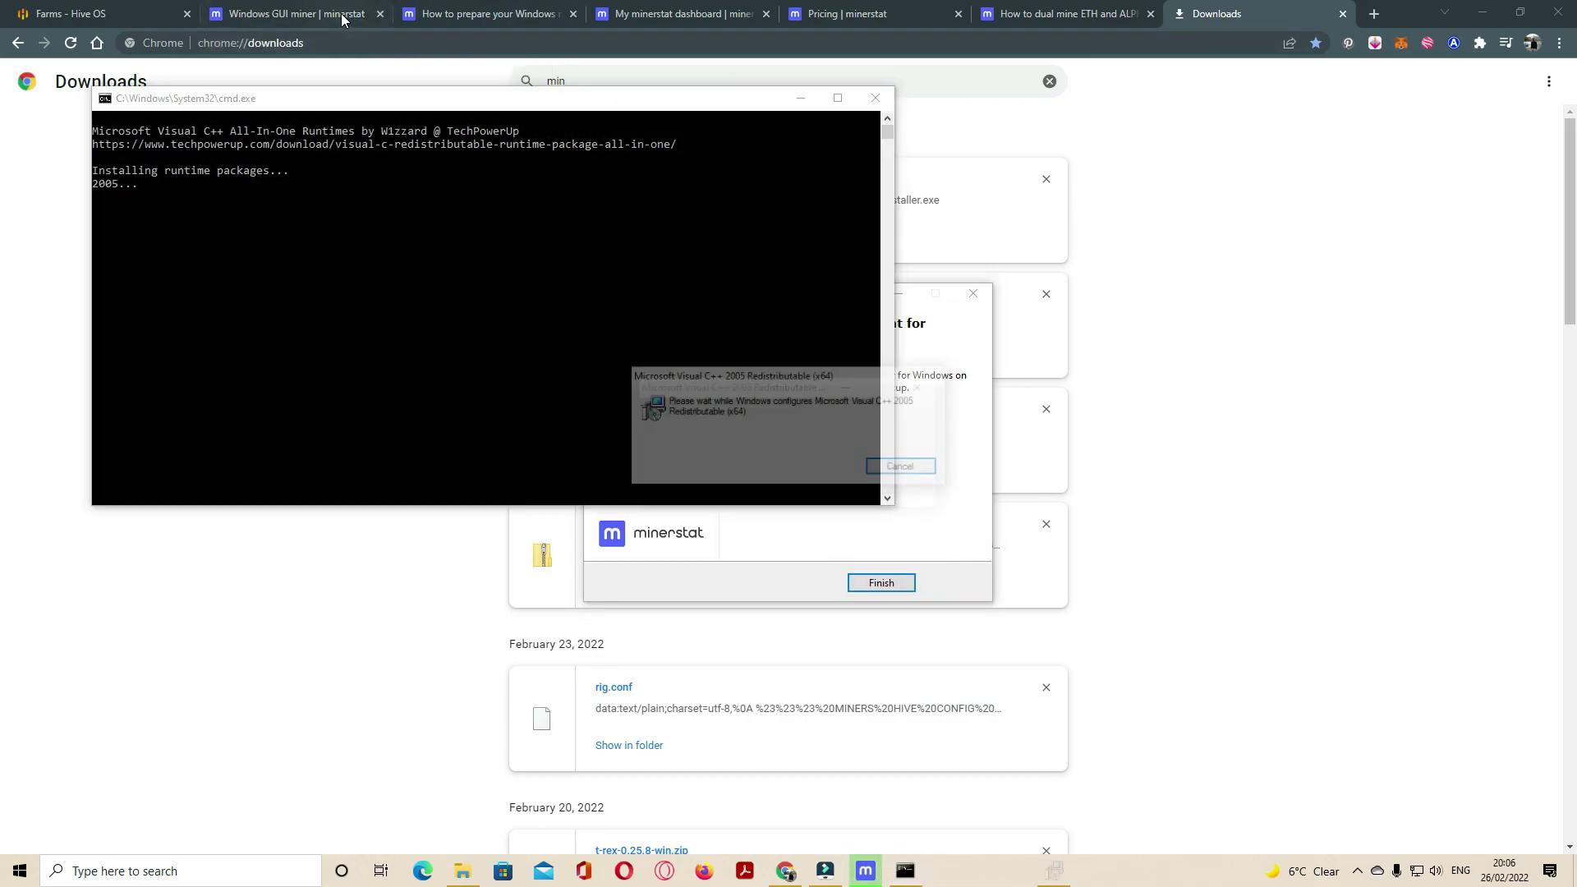
click(342, 14)
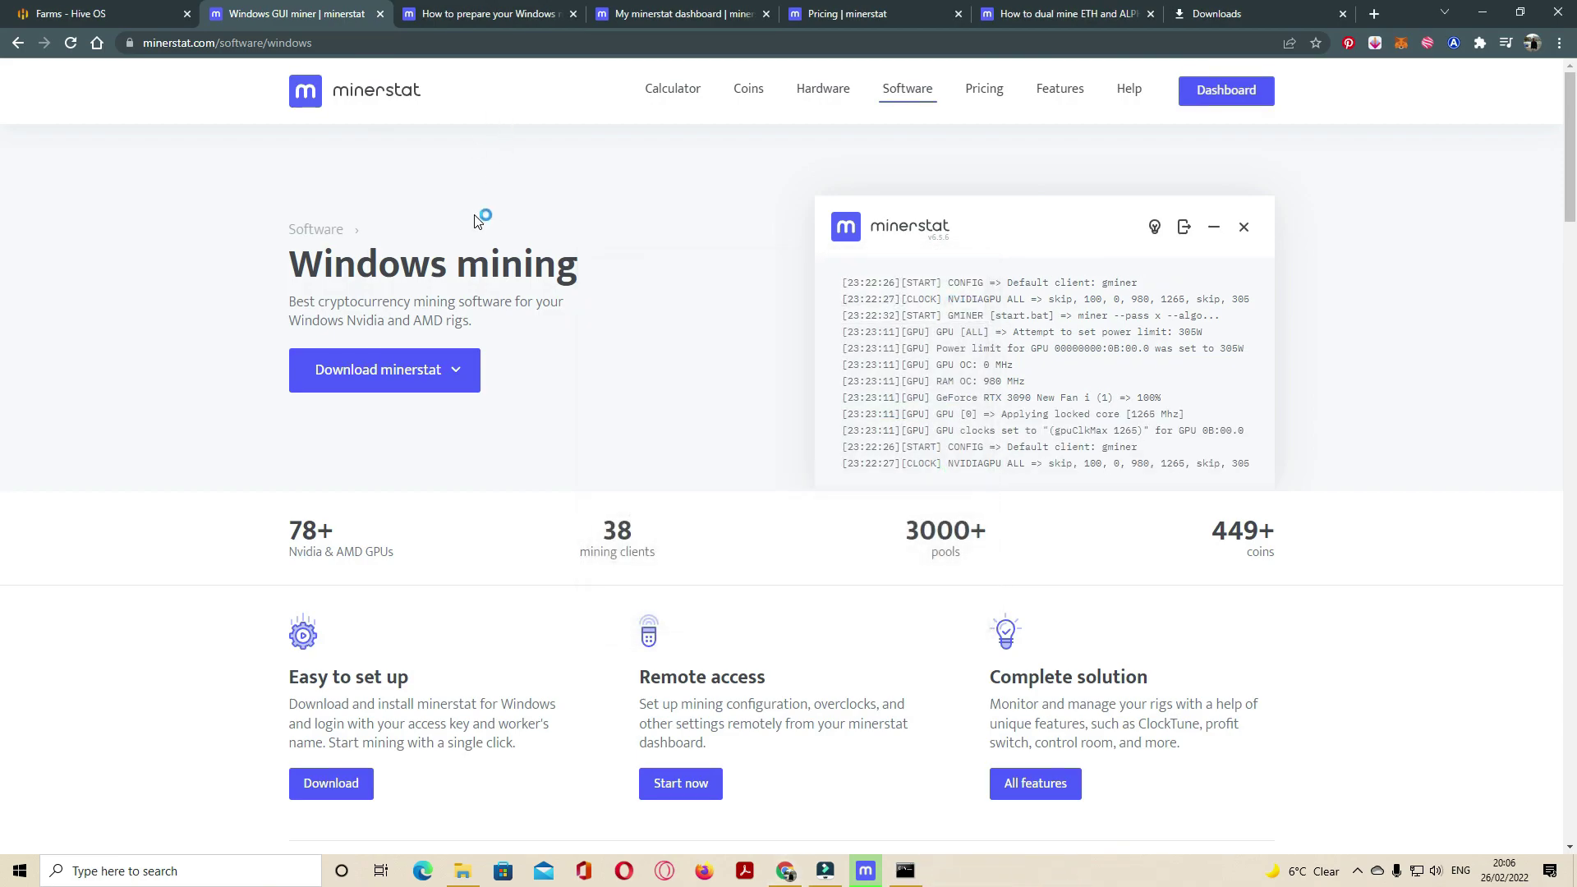
Step: Review the Limited versus Tier plan comparison and discount tables on the pricing page
click(899, 13)
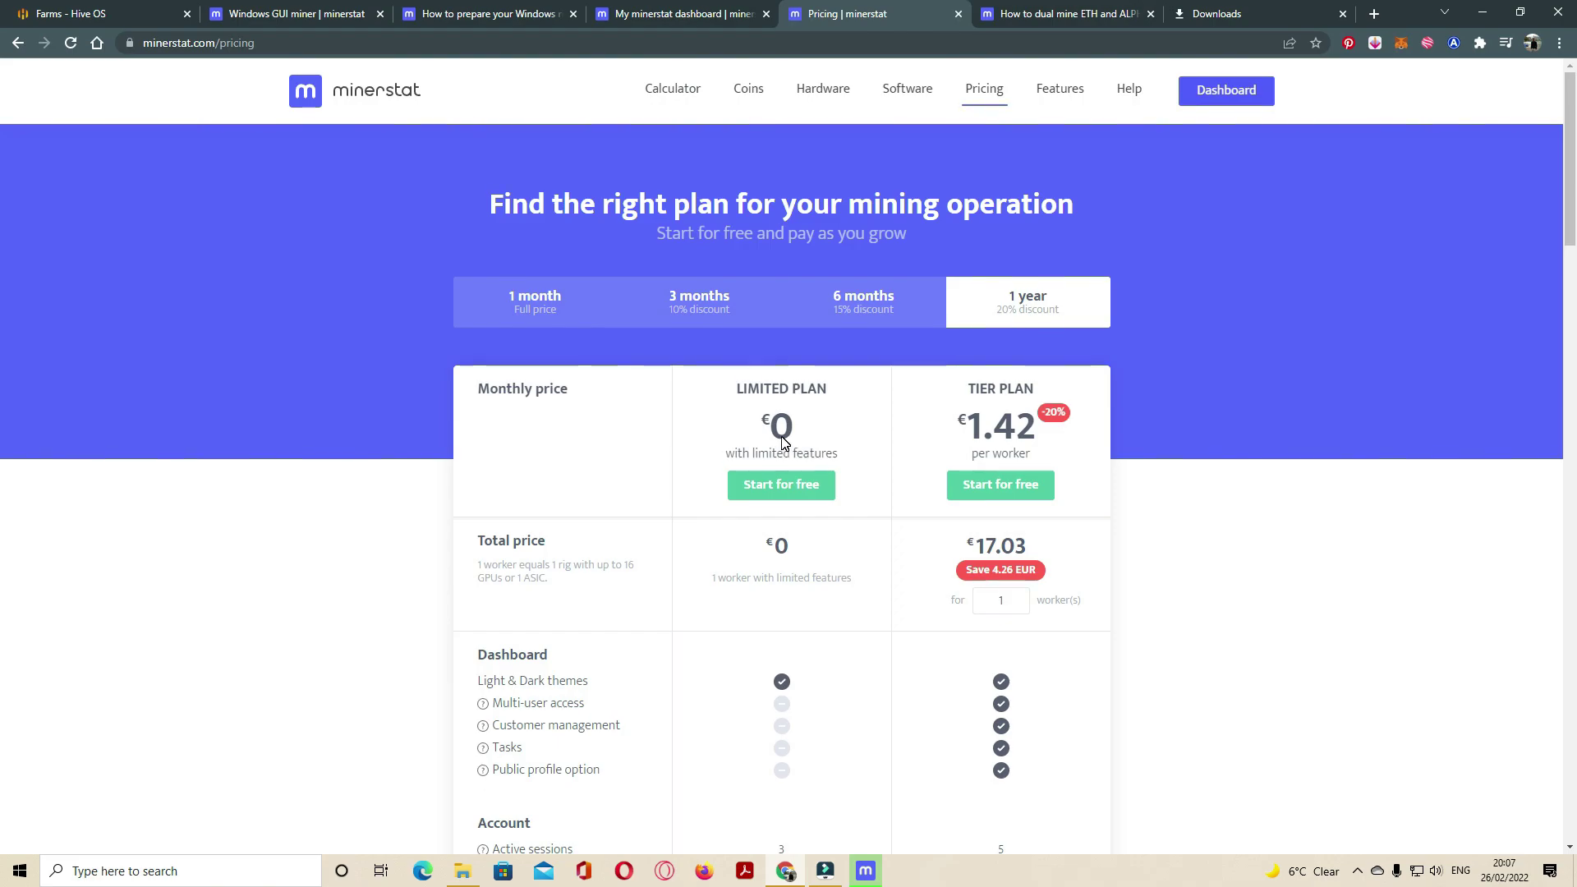
scroll(758, 423, down, 2)
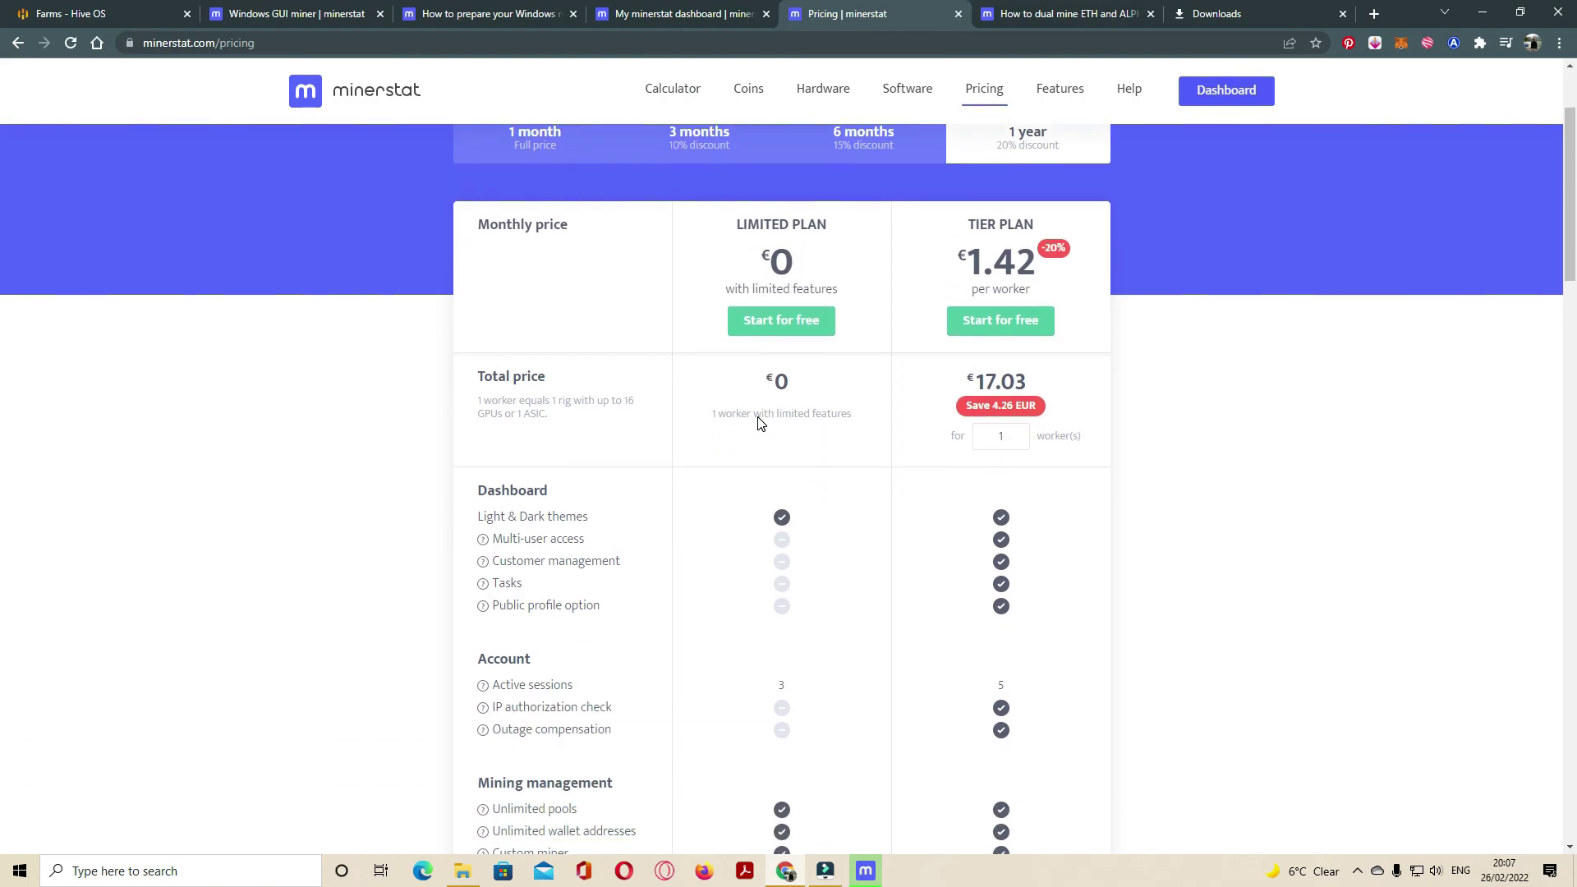
scroll(758, 423, down, 3)
scroll(758, 430, up, 2)
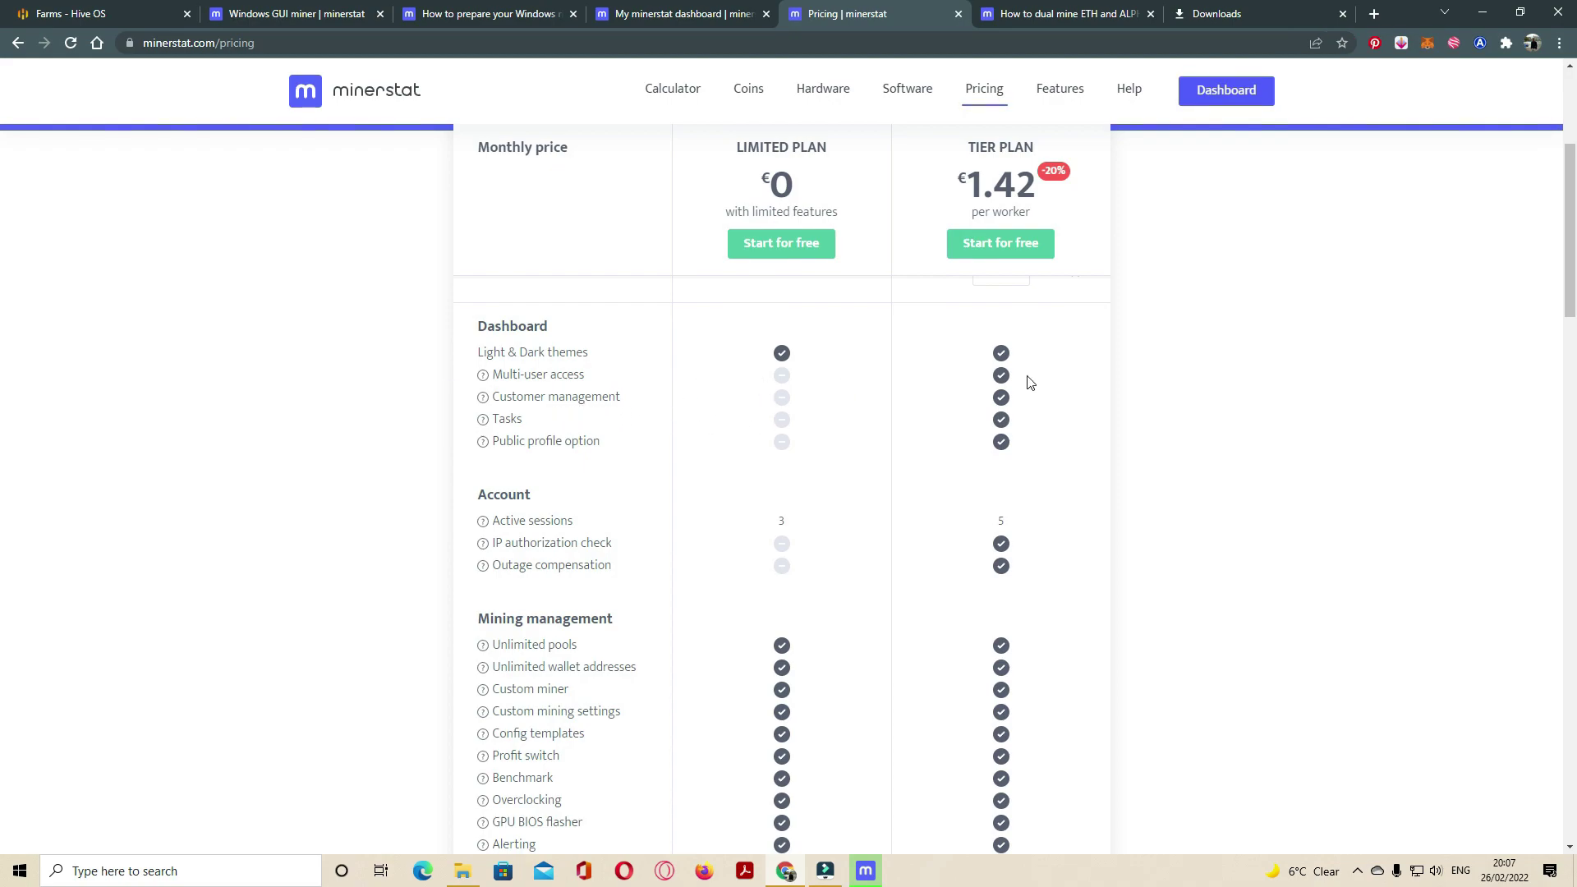
scroll(1036, 429, down, 2)
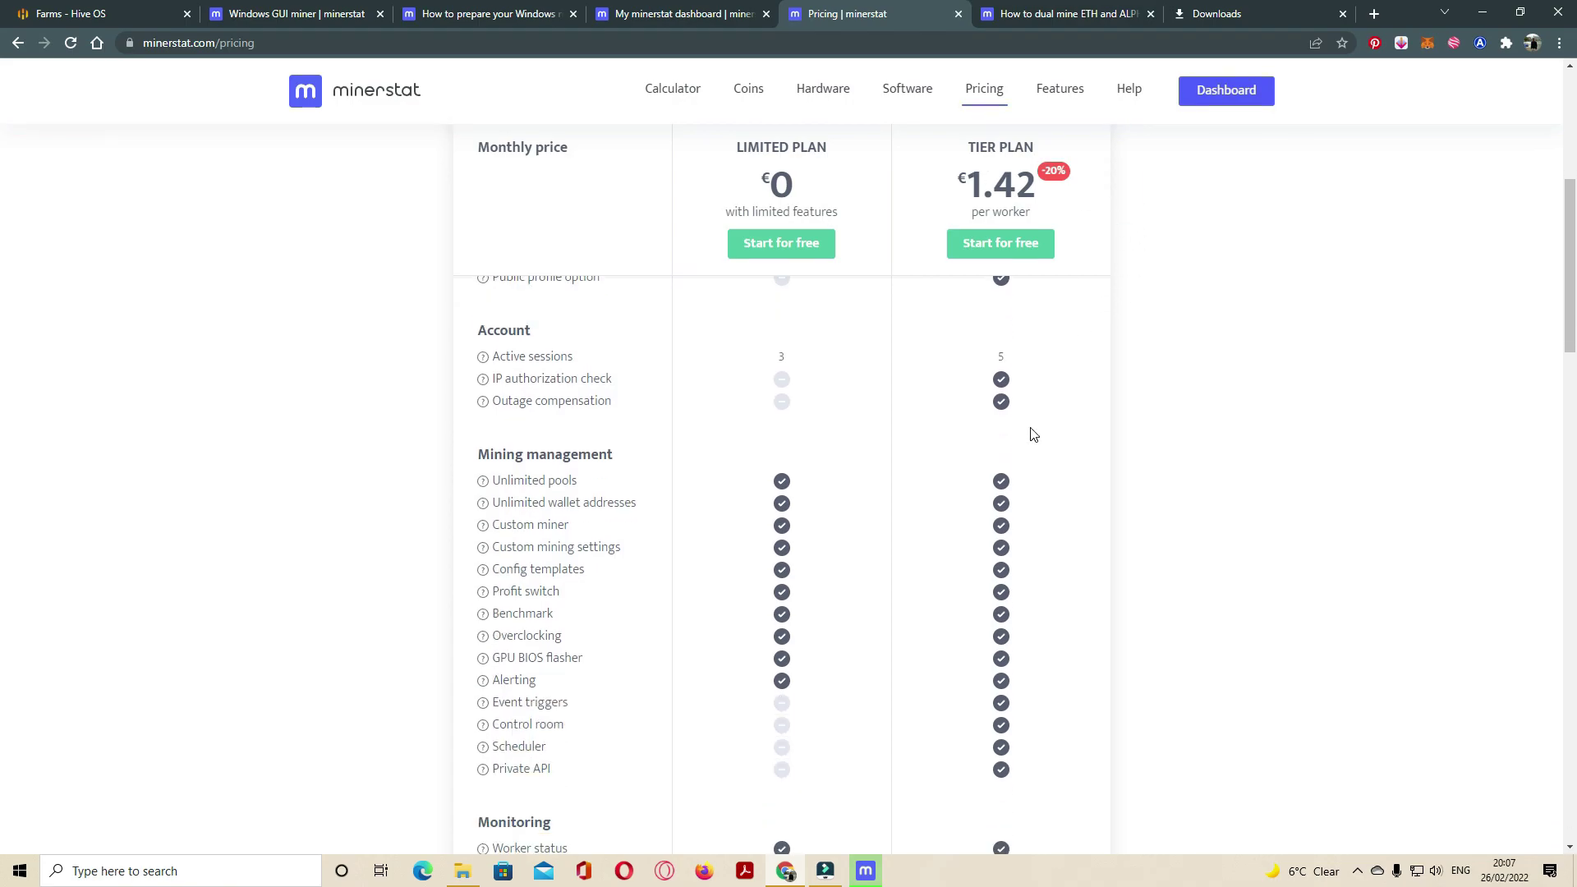
scroll(806, 411, down, 2)
scroll(813, 412, down, 2)
scroll(813, 411, down, 3)
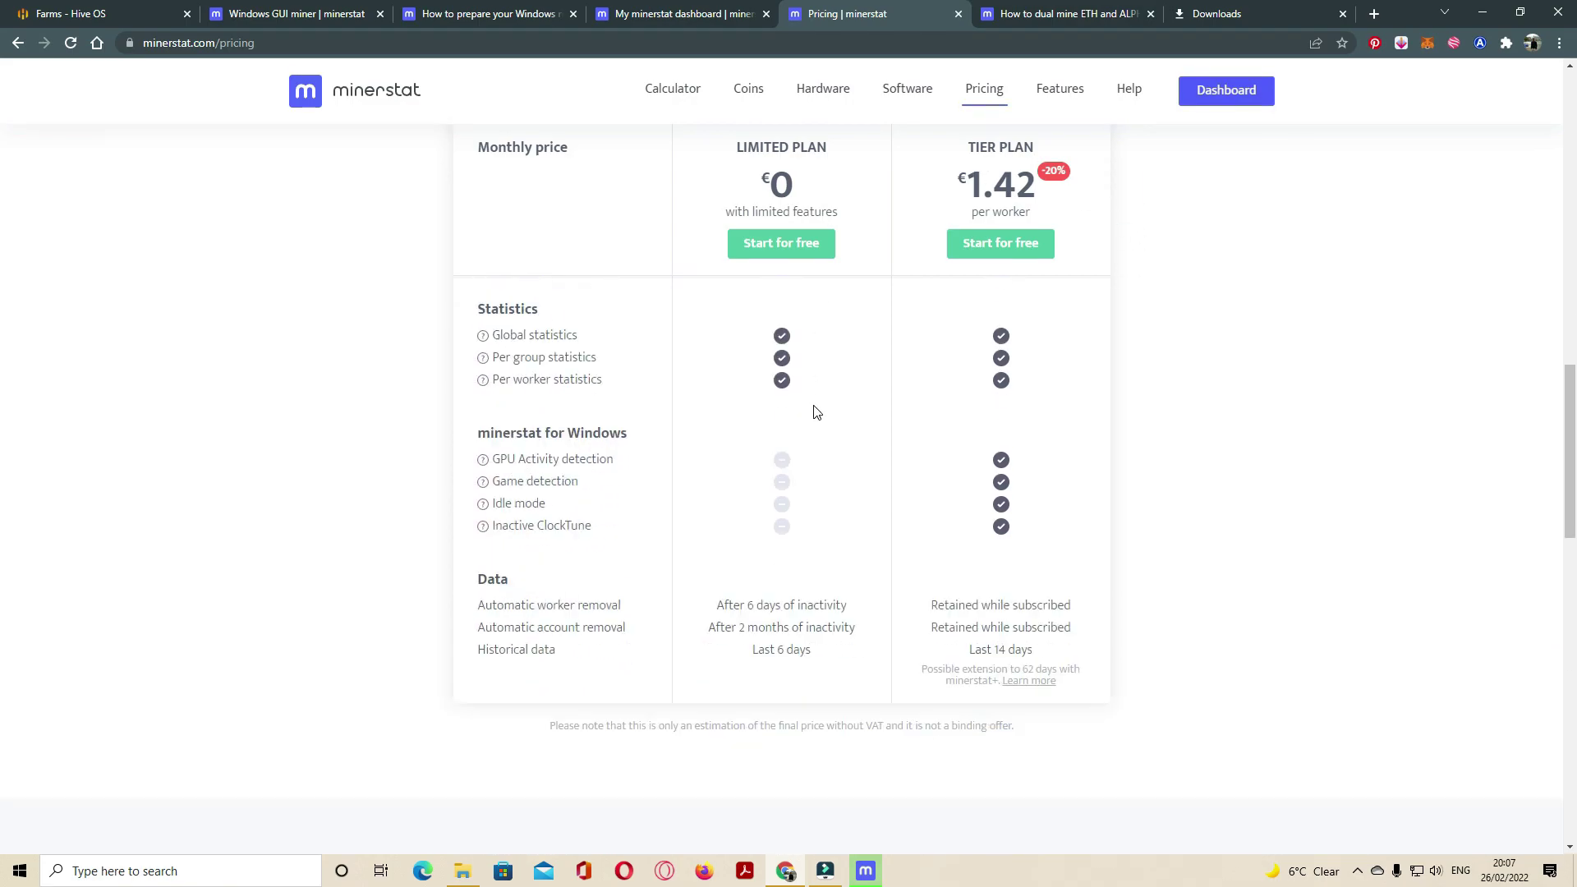
scroll(813, 412, down, 1)
scroll(816, 472, down, 3)
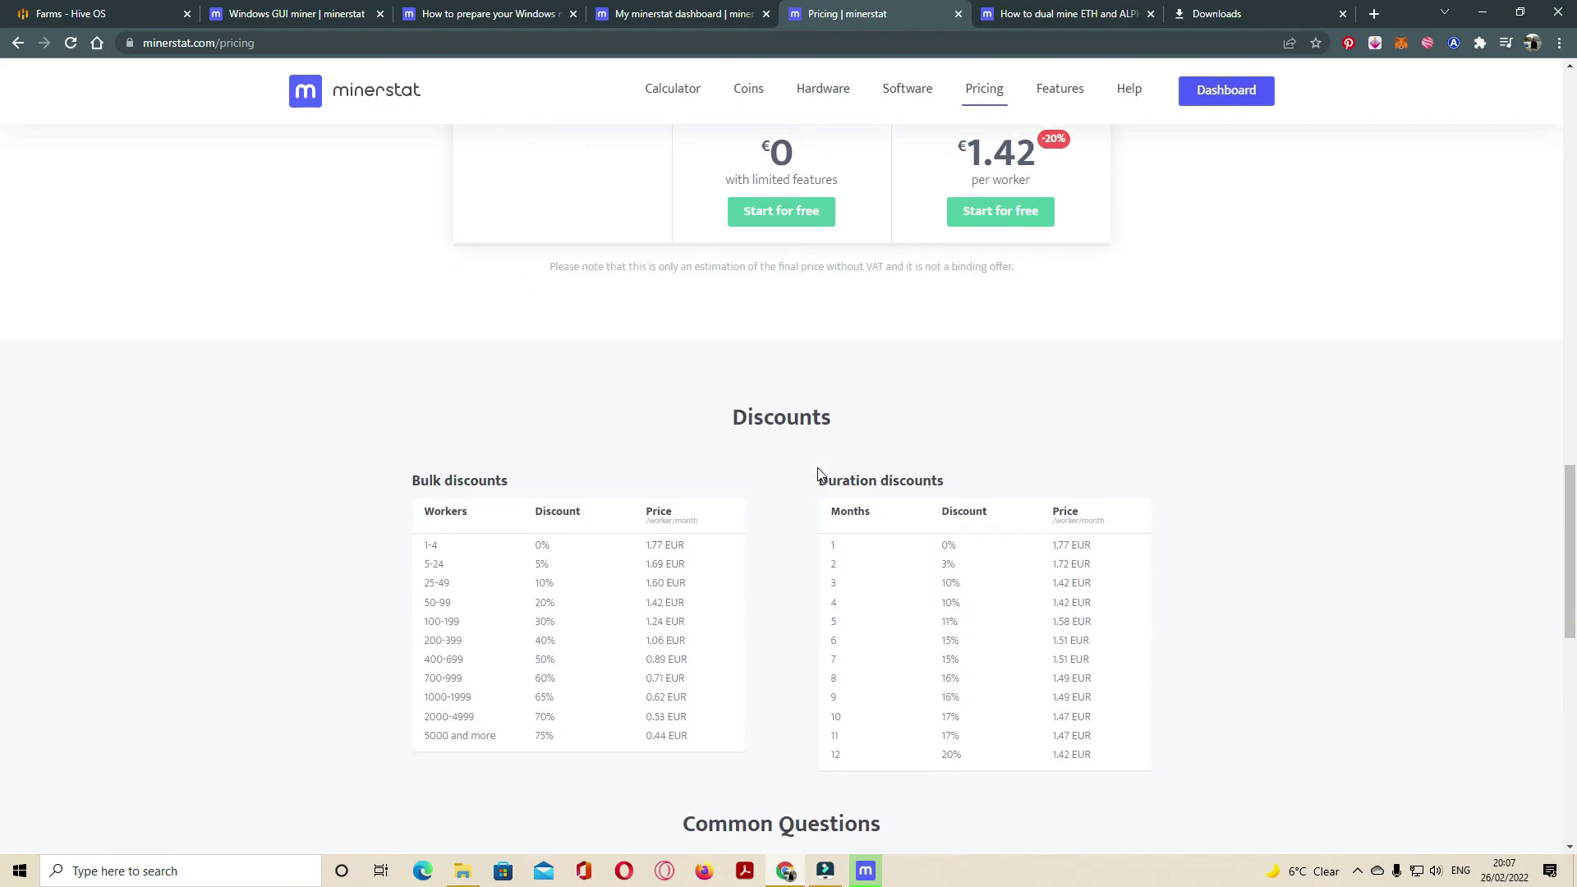
scroll(817, 471, up, 4)
scroll(817, 472, up, 4)
scroll(817, 472, up, 3)
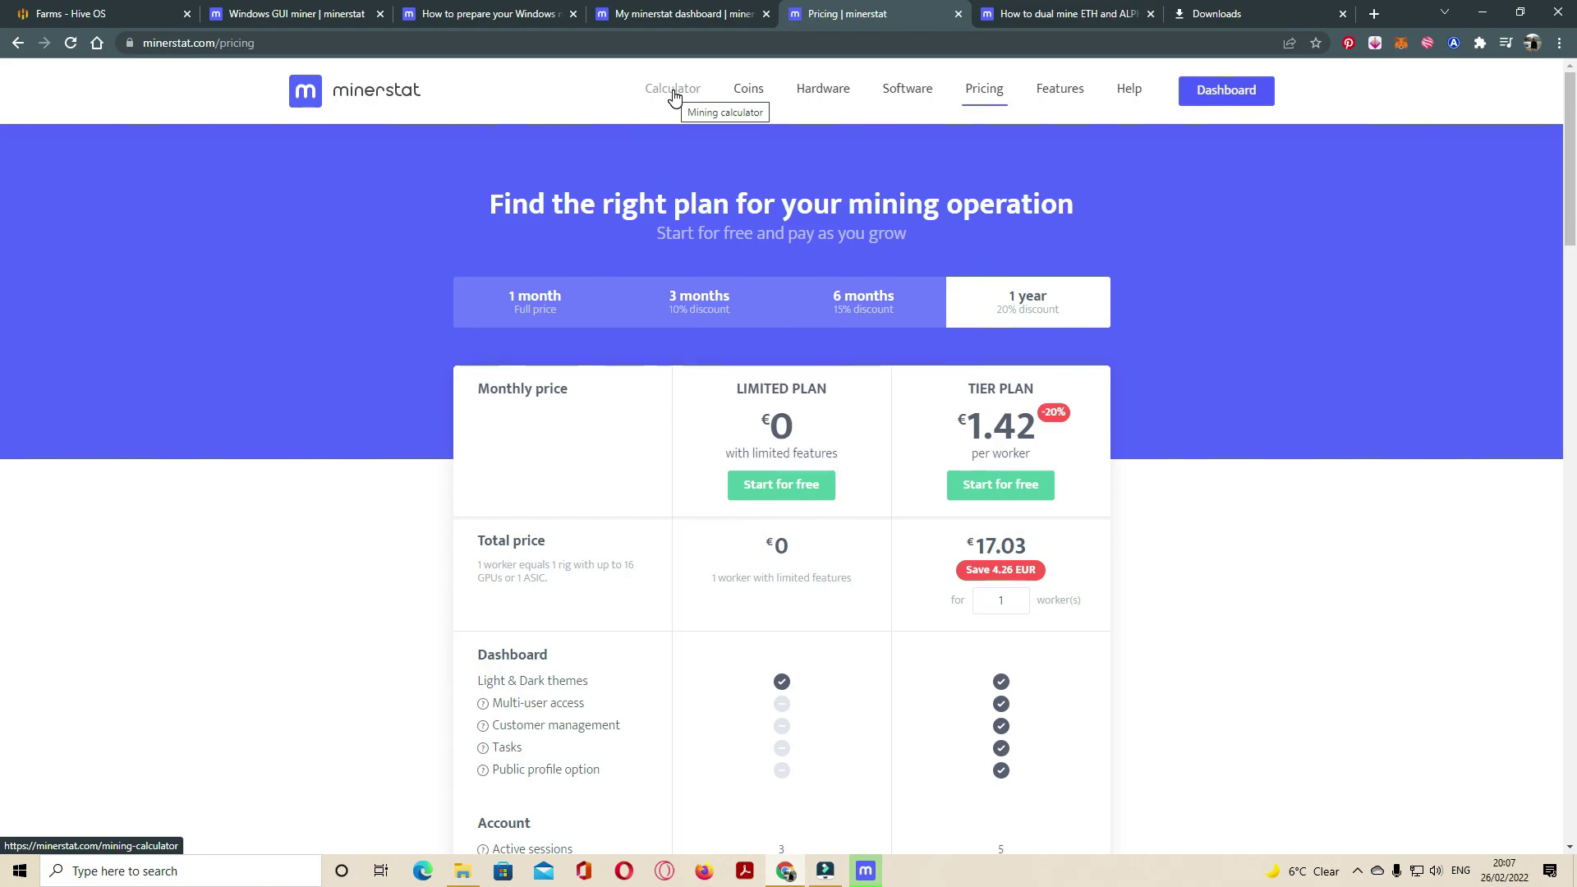
Step: Check the worker-less minerstat dashboard, then finish the completed setup wizard
click(709, 14)
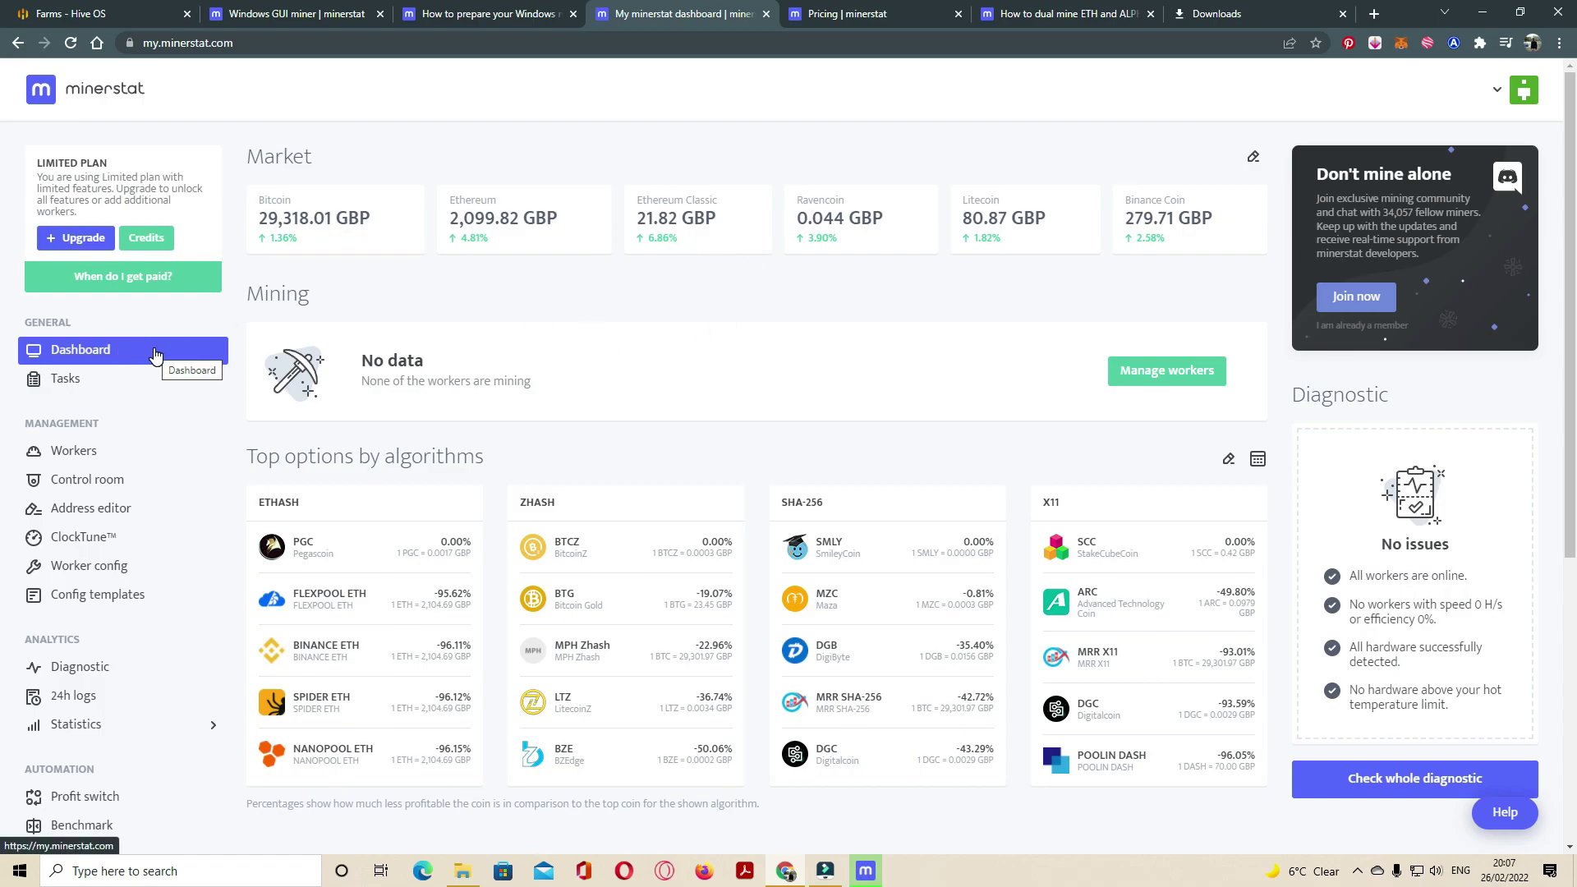
click(864, 872)
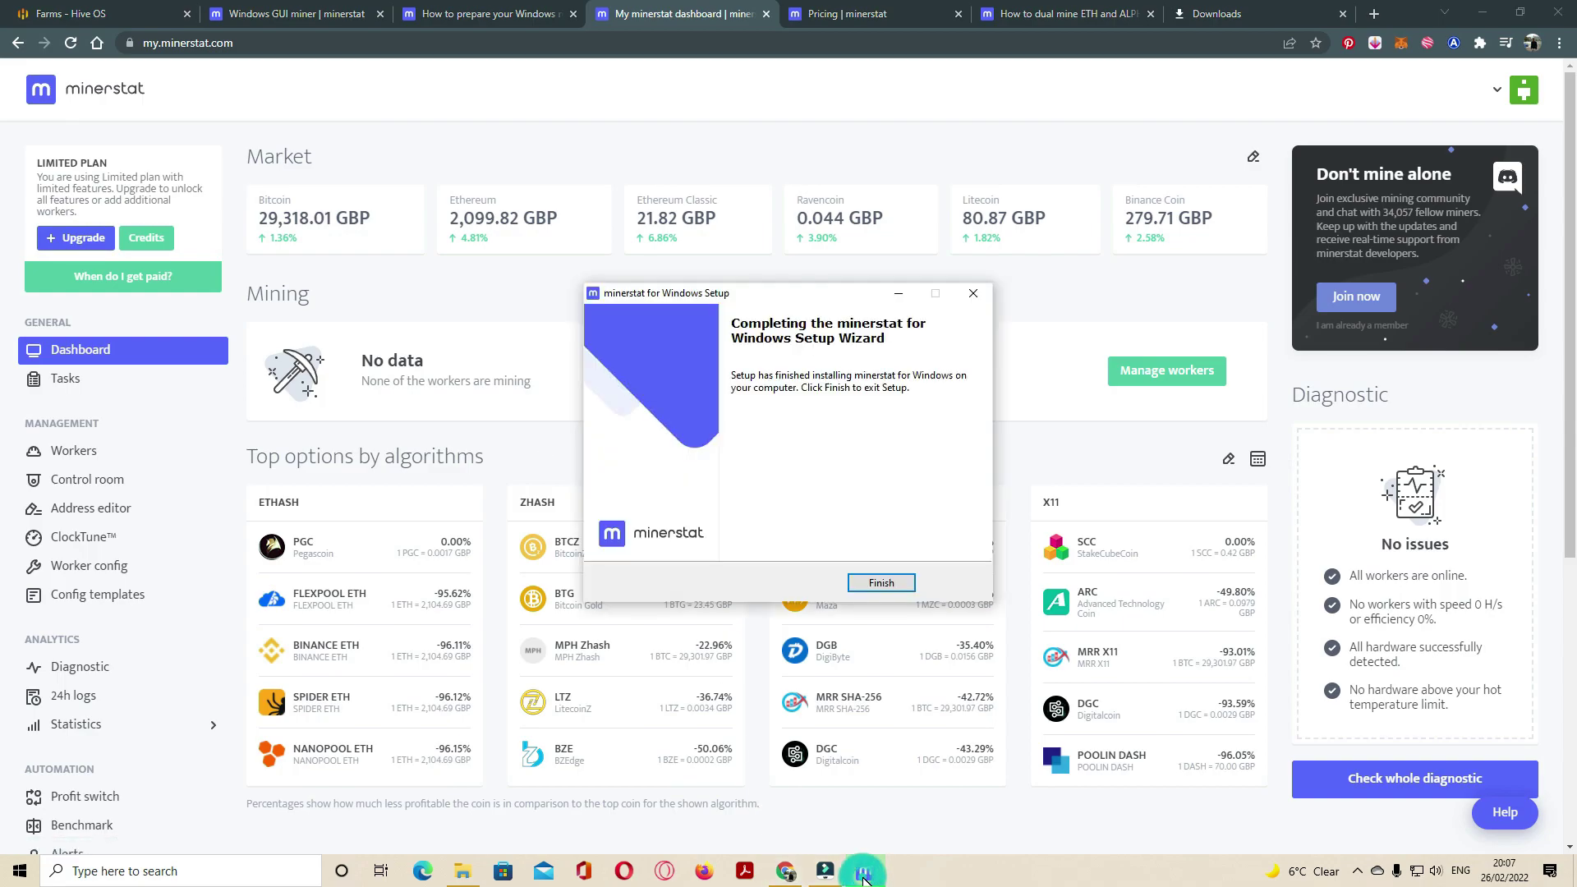
click(885, 584)
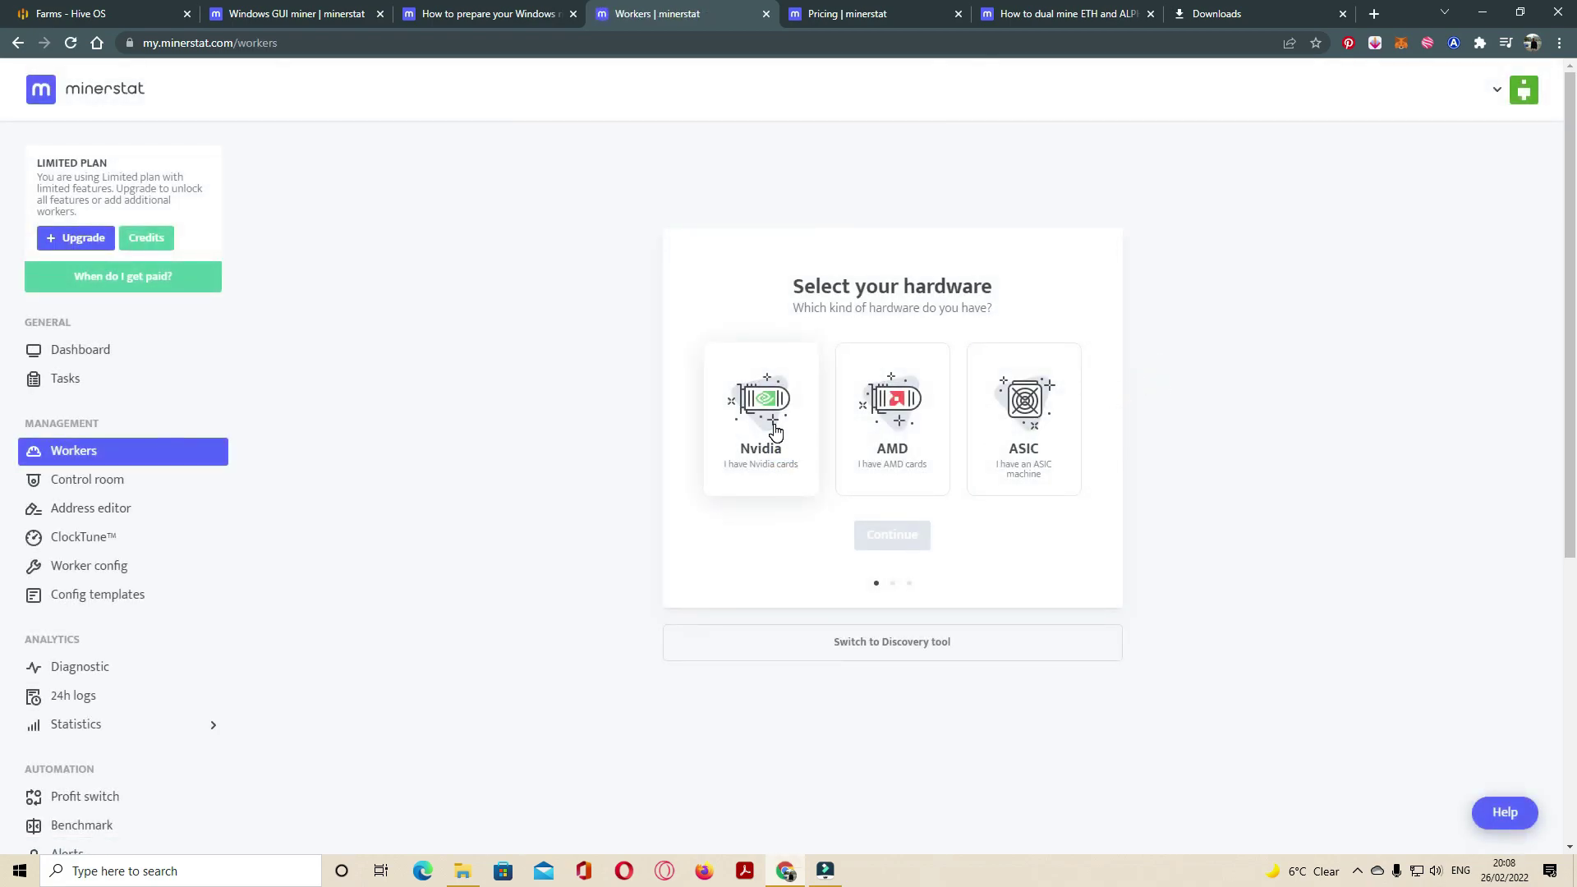
Step: Create an Nvidia worker on Windows, renaming WORKER001 to TestRig
click(755, 430)
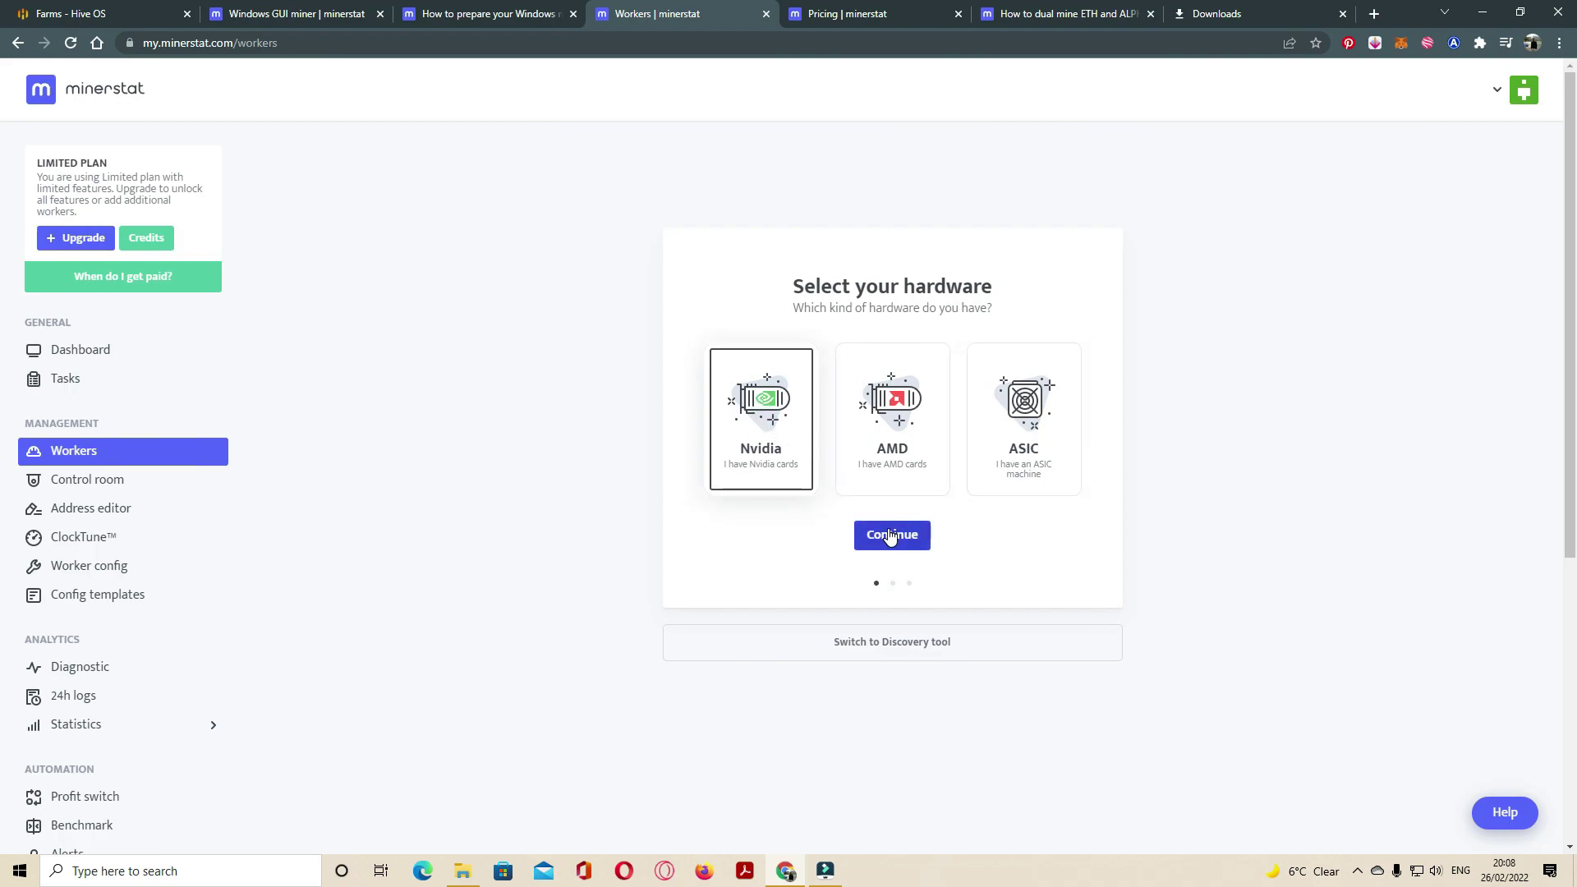
click(891, 536)
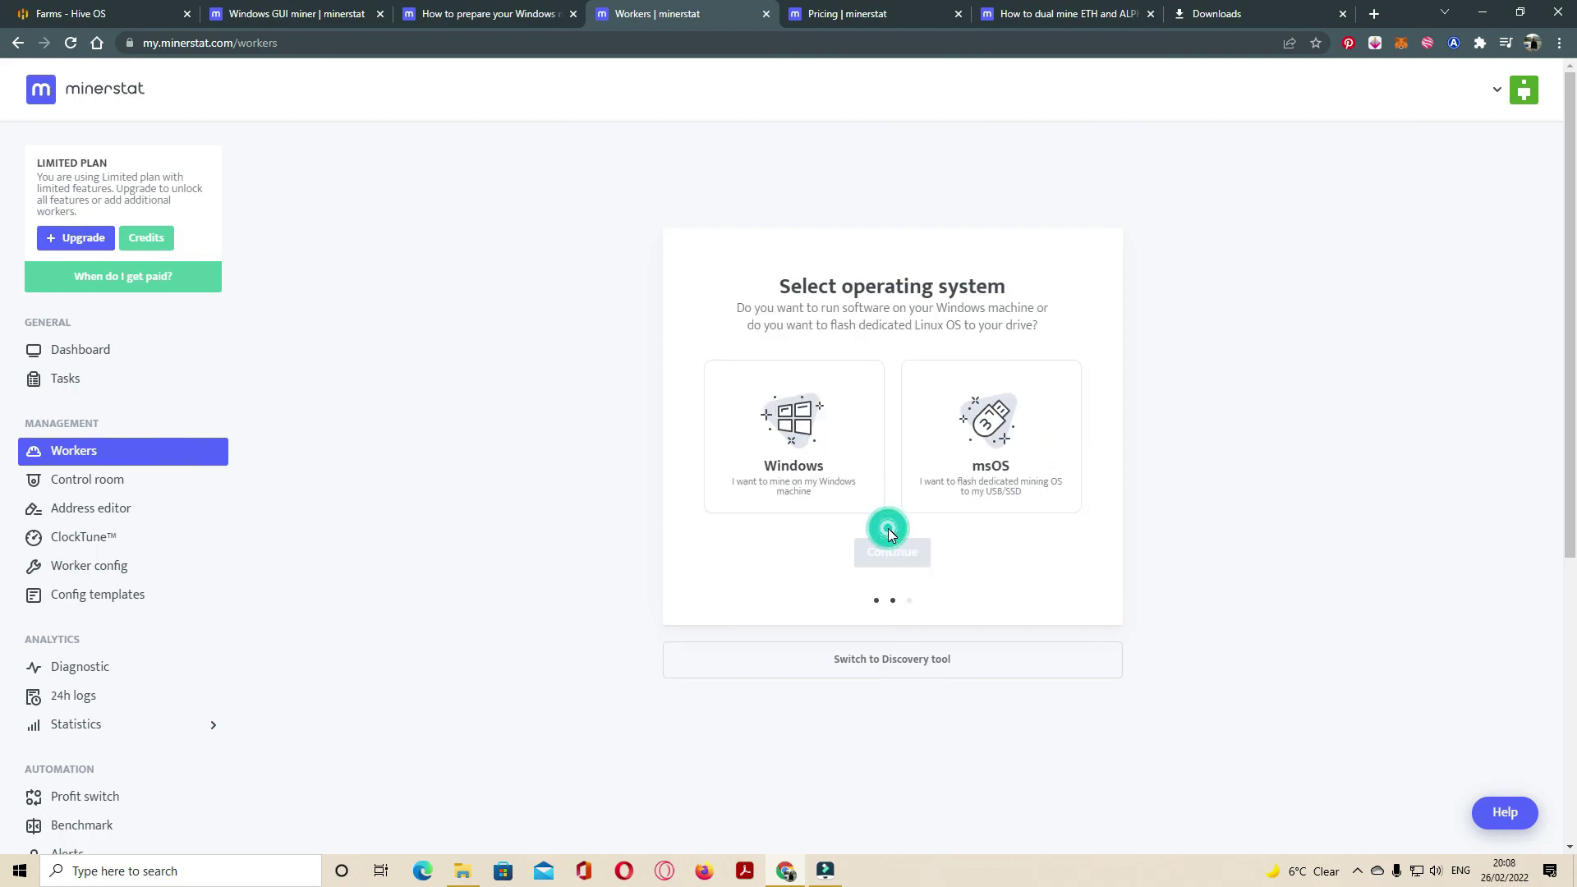
click(801, 449)
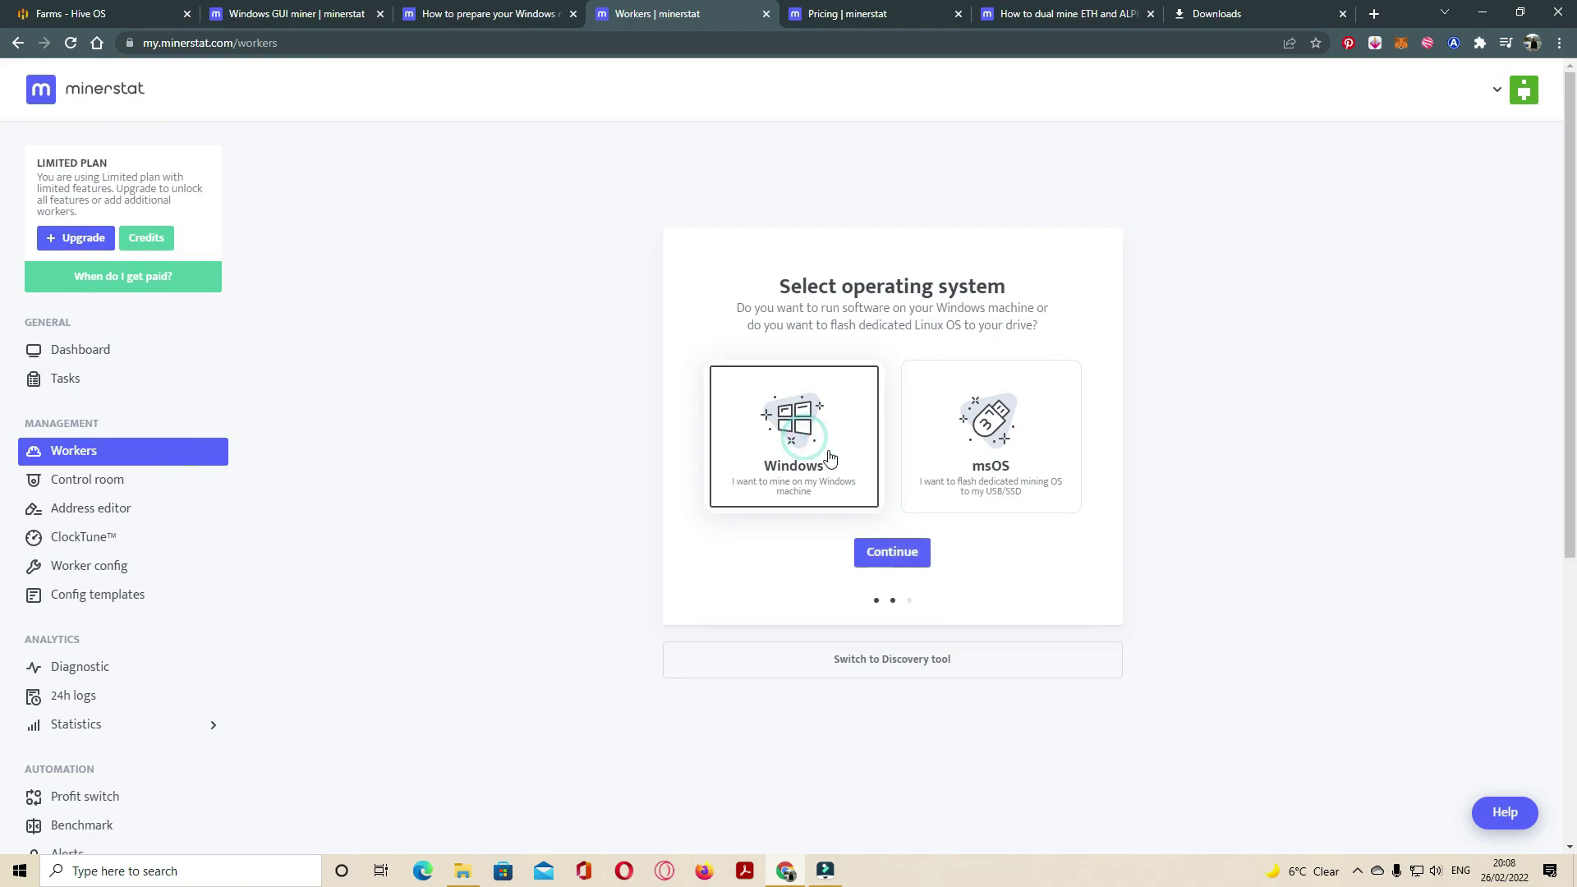
click(896, 558)
double_click(764, 385)
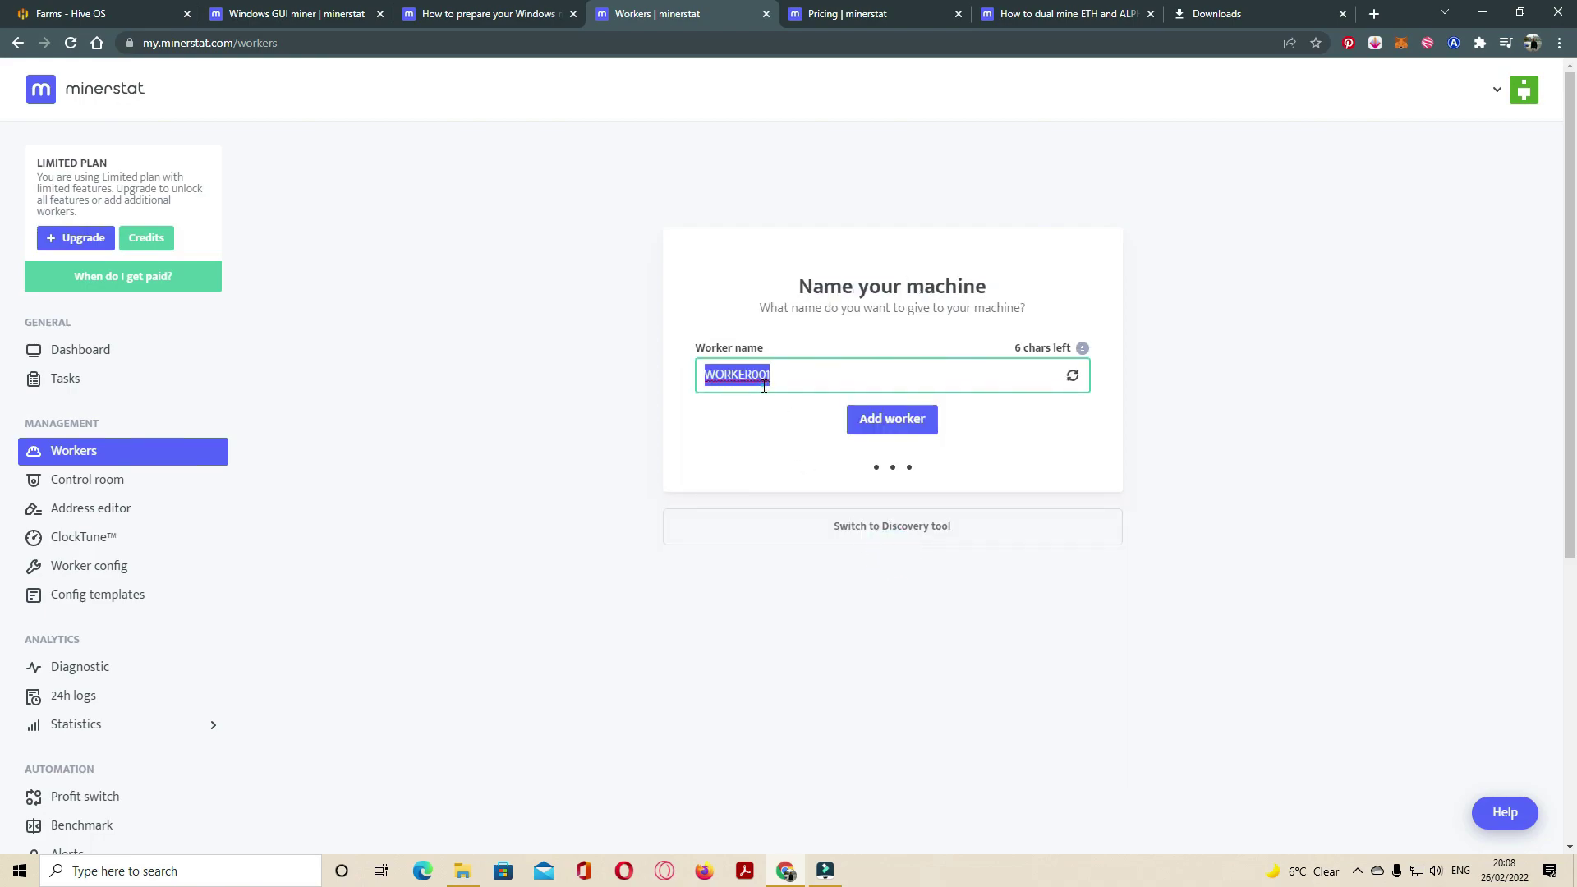
text(Test)
text(Rig)
click(862, 419)
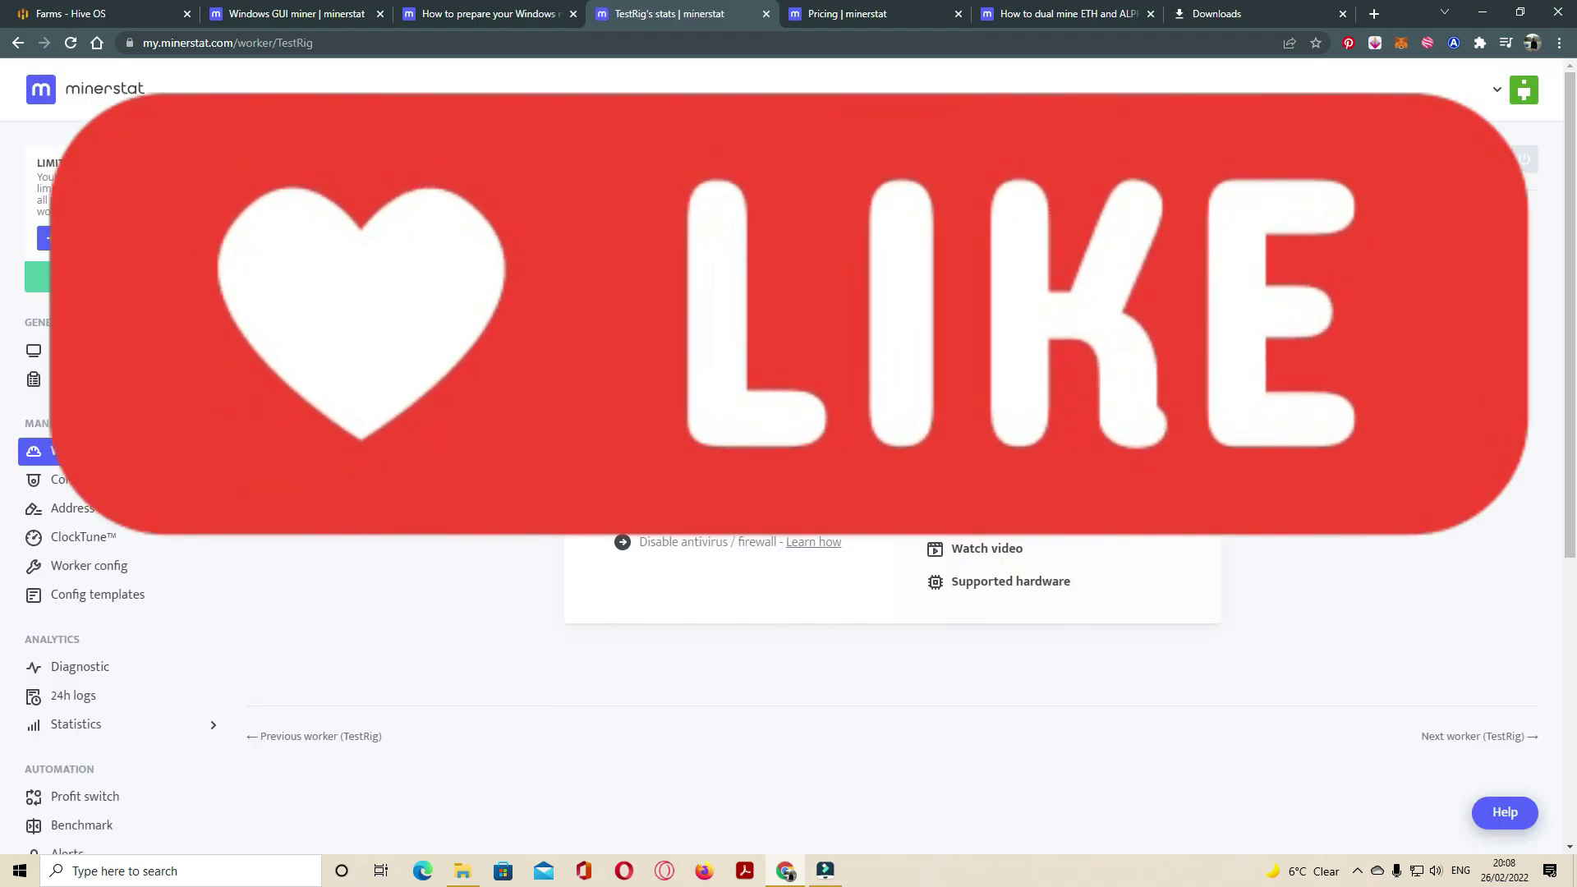
Step: In the Address editor, check the saved pools, then switch to the Wallets list
click(110, 507)
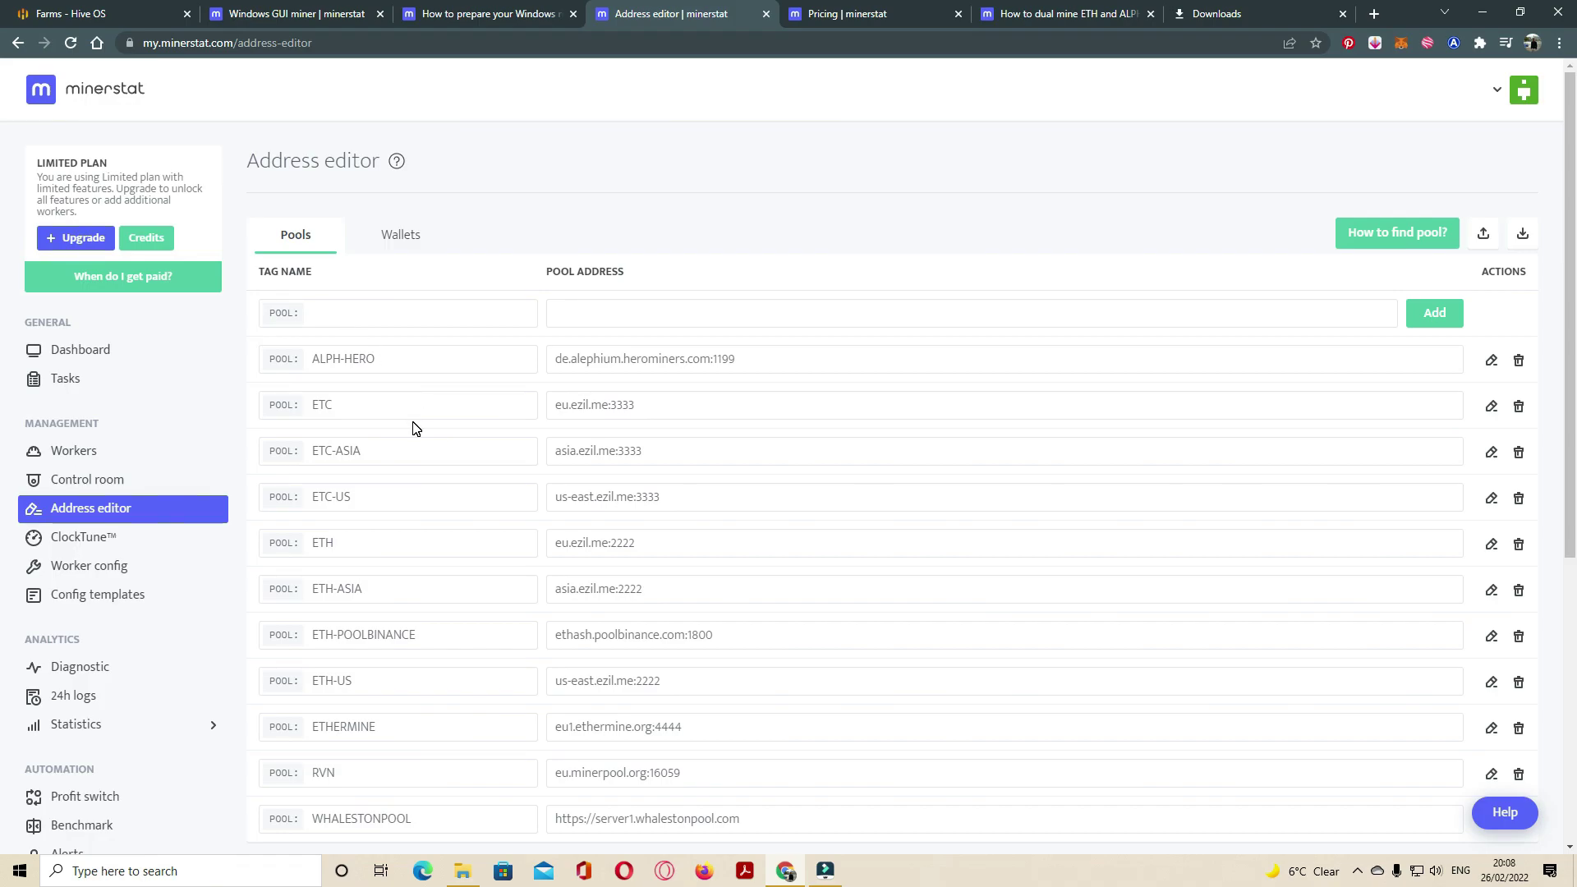
scroll(446, 429, down, 1)
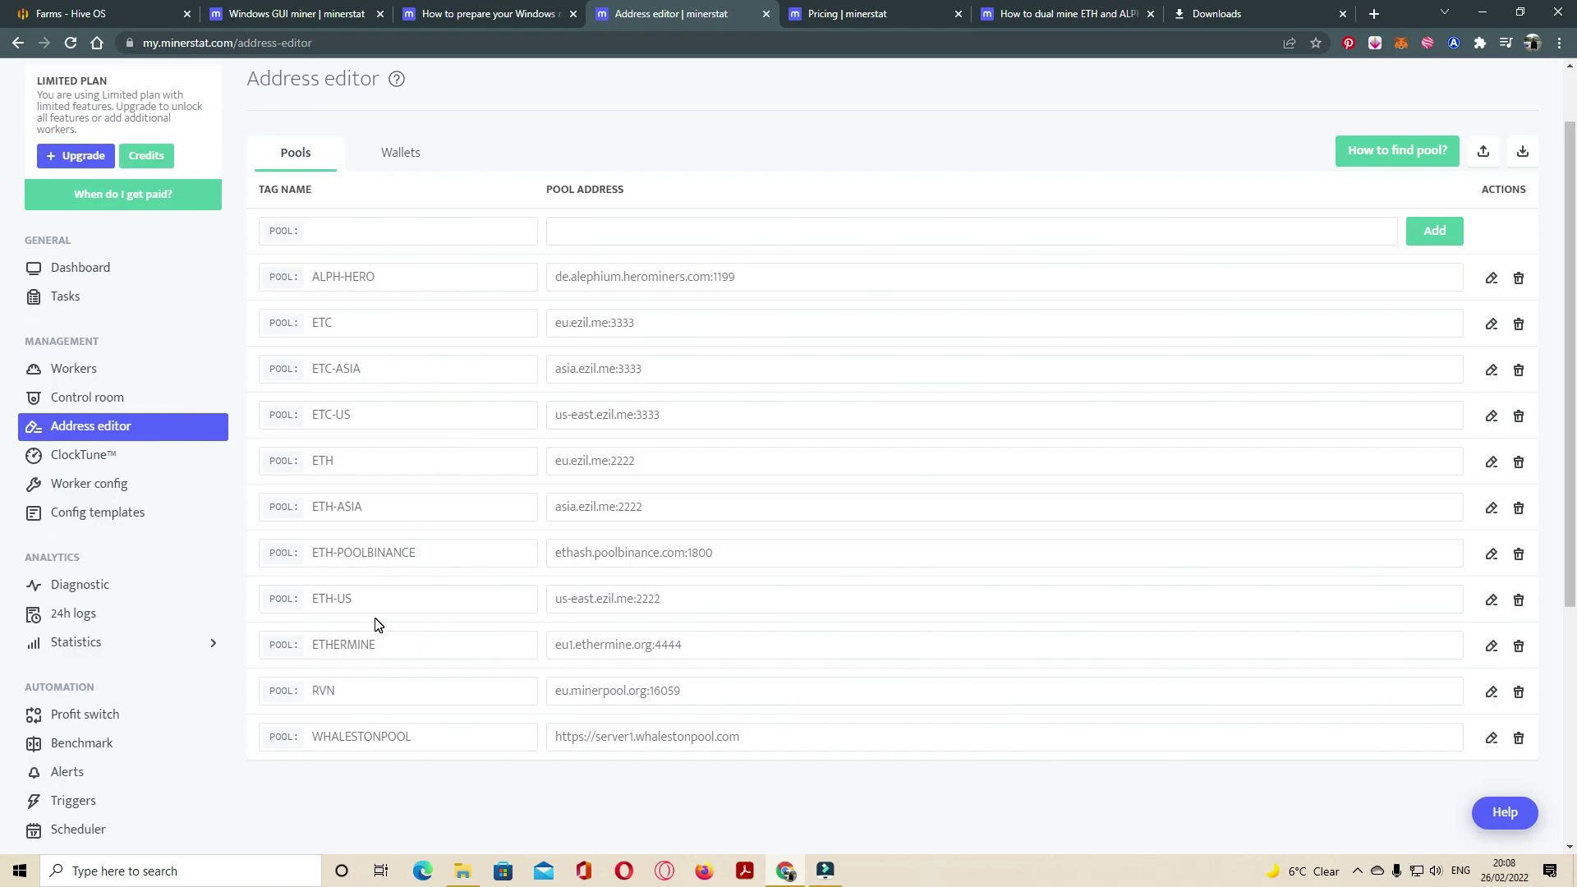
scroll(375, 624, up, 1)
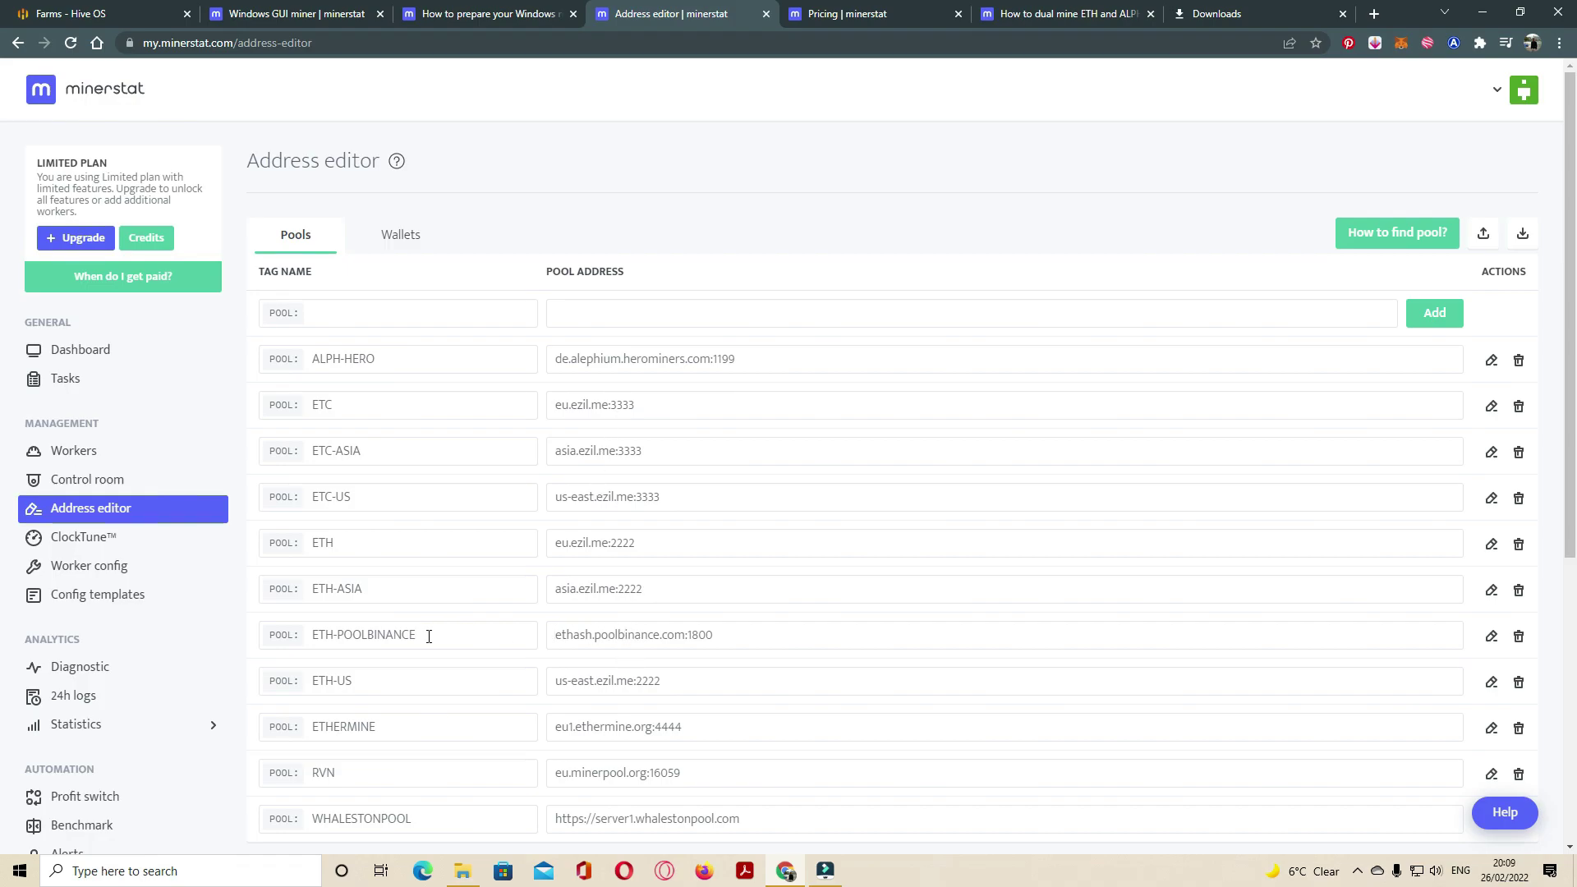
click(384, 235)
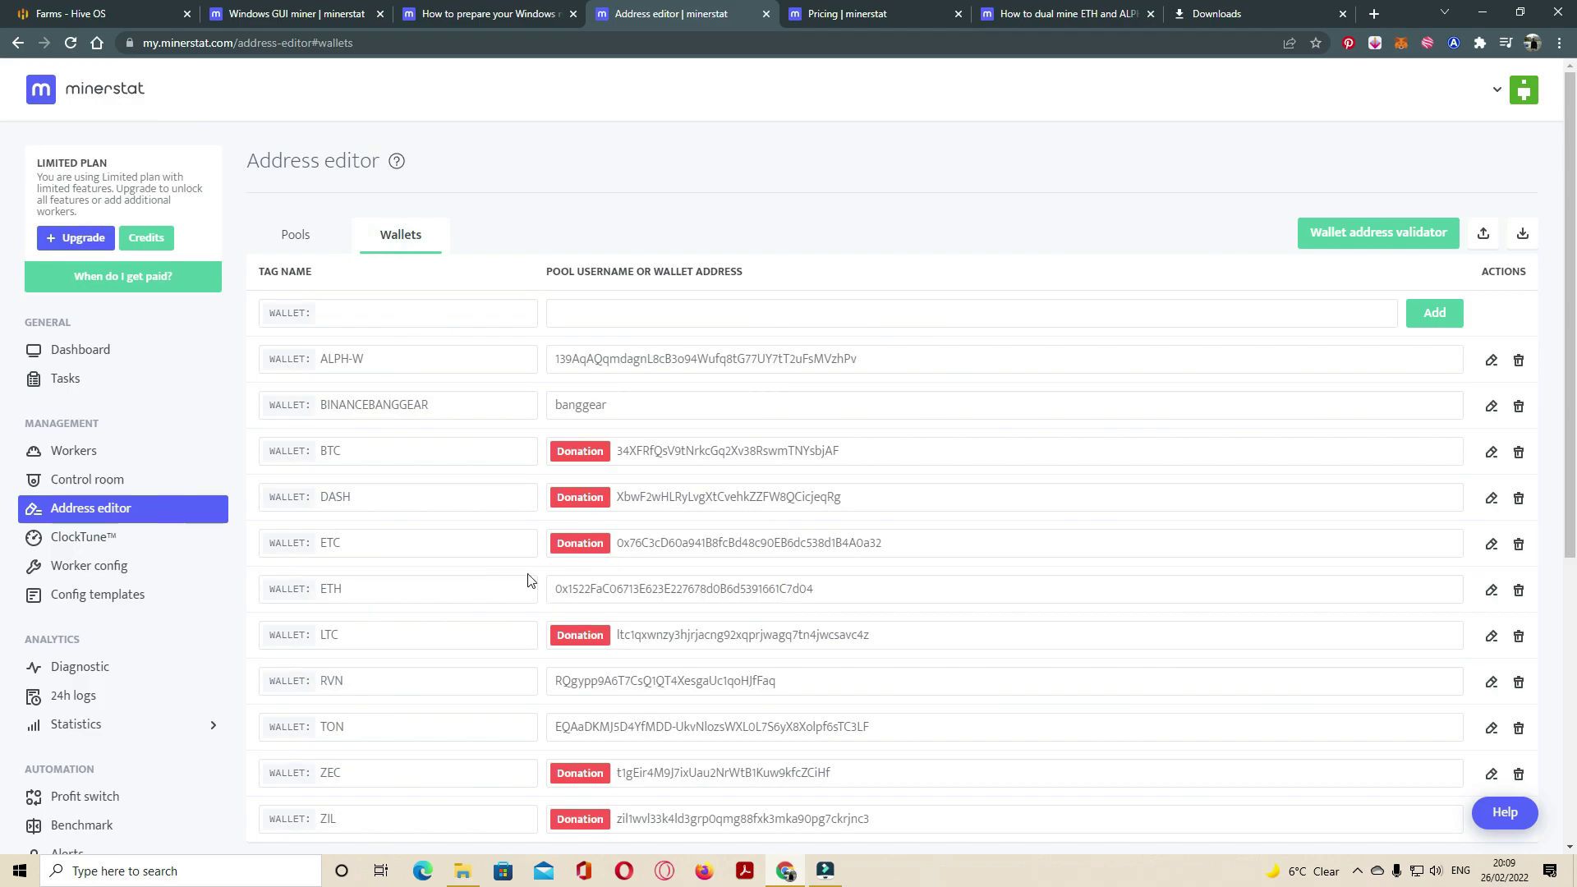
mouse_move(579, 542)
click(406, 587)
double_click(726, 590)
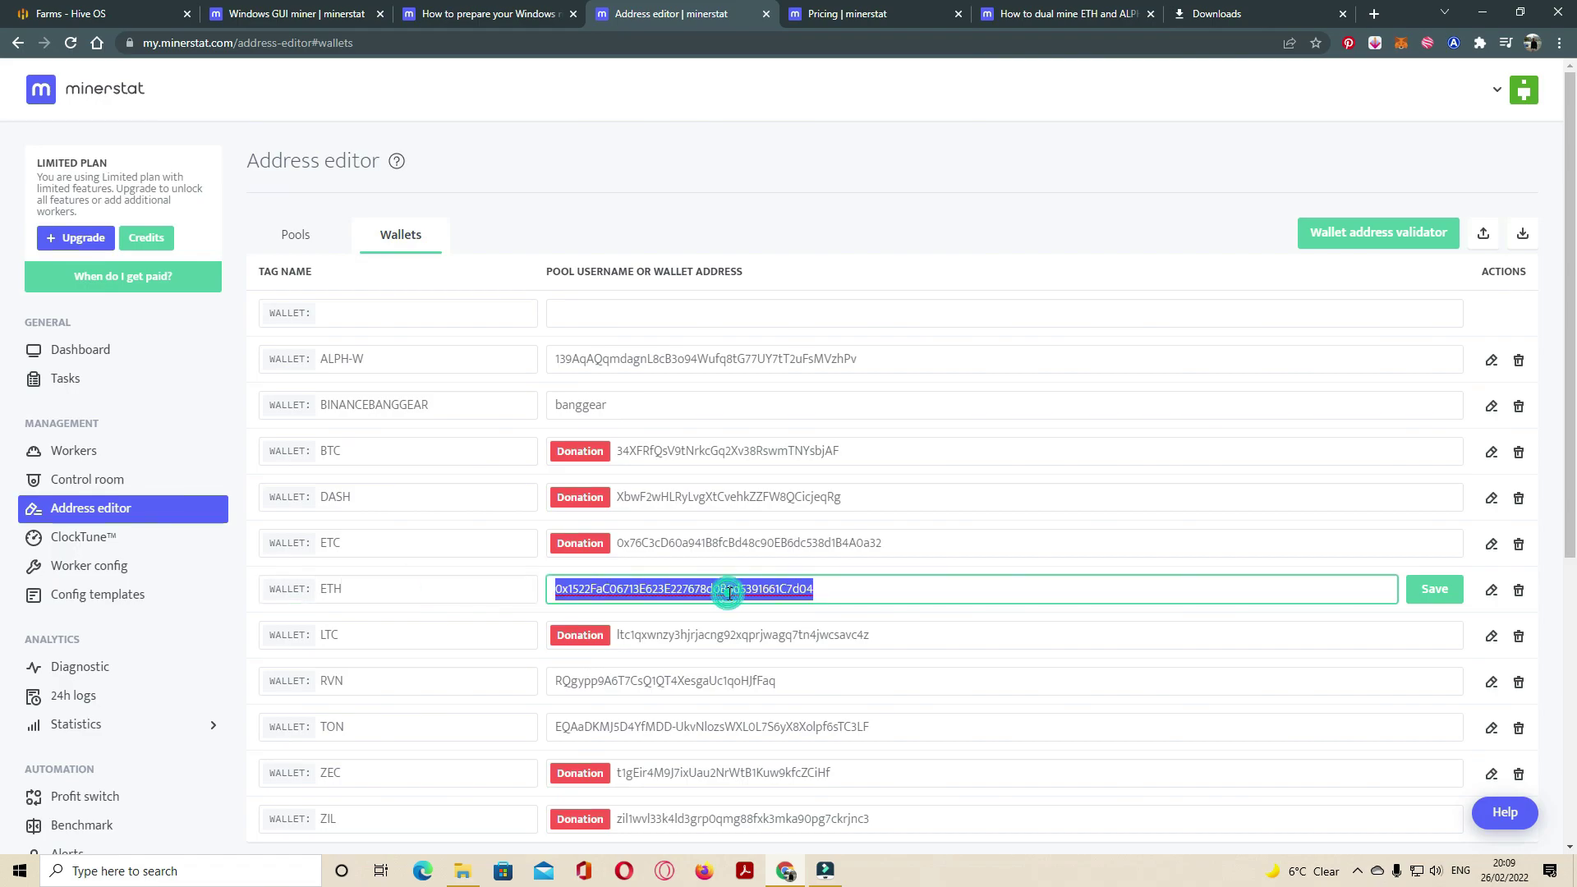
click(400, 358)
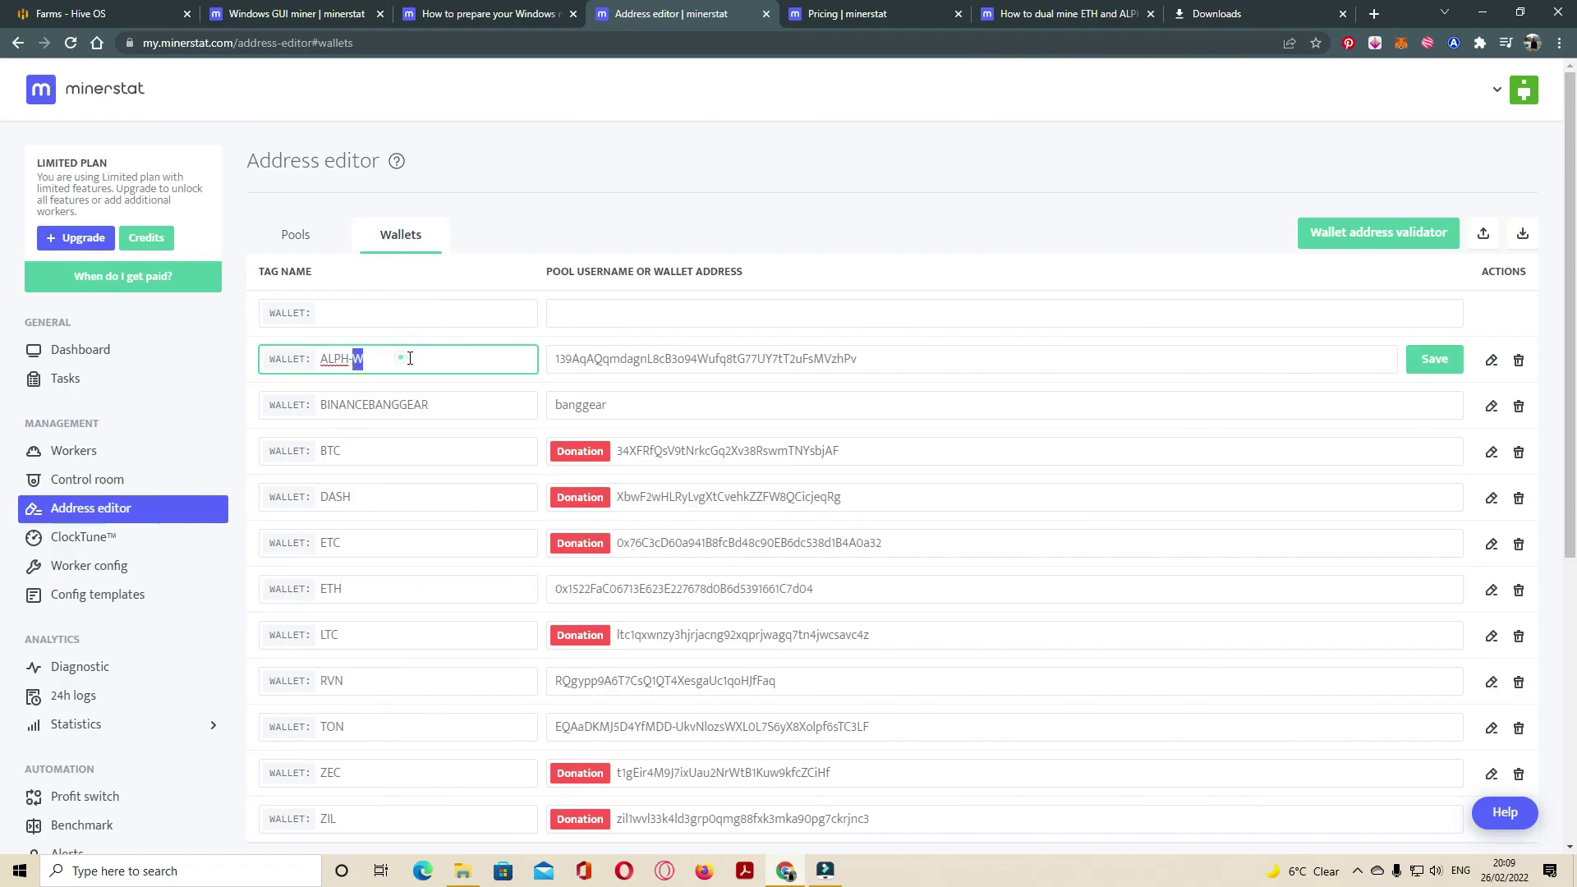
click(704, 356)
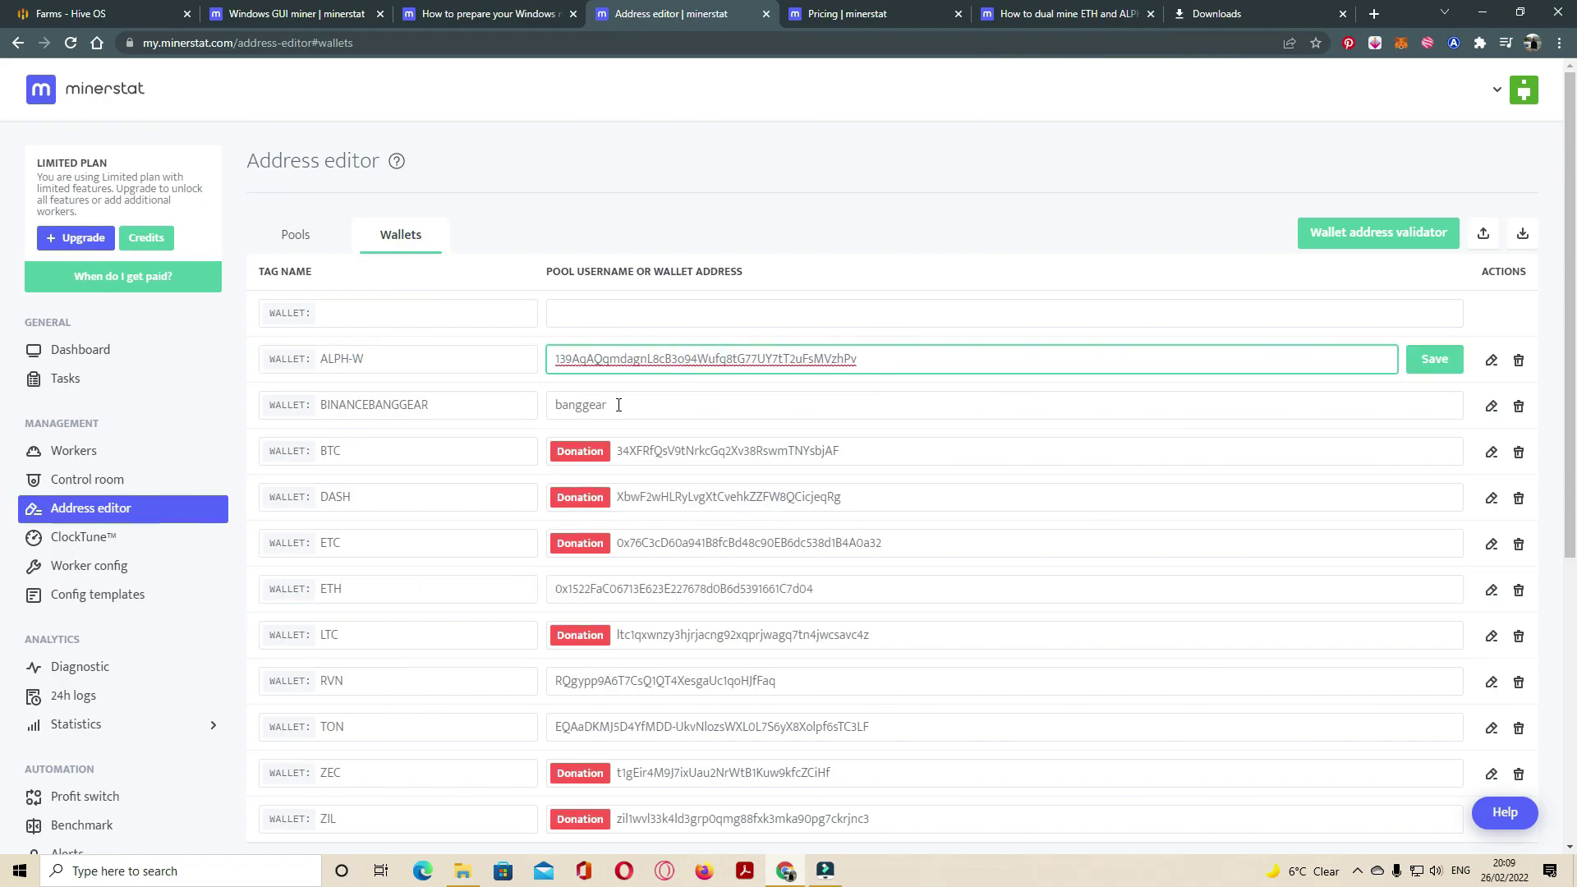
click(450, 405)
double_click(447, 405)
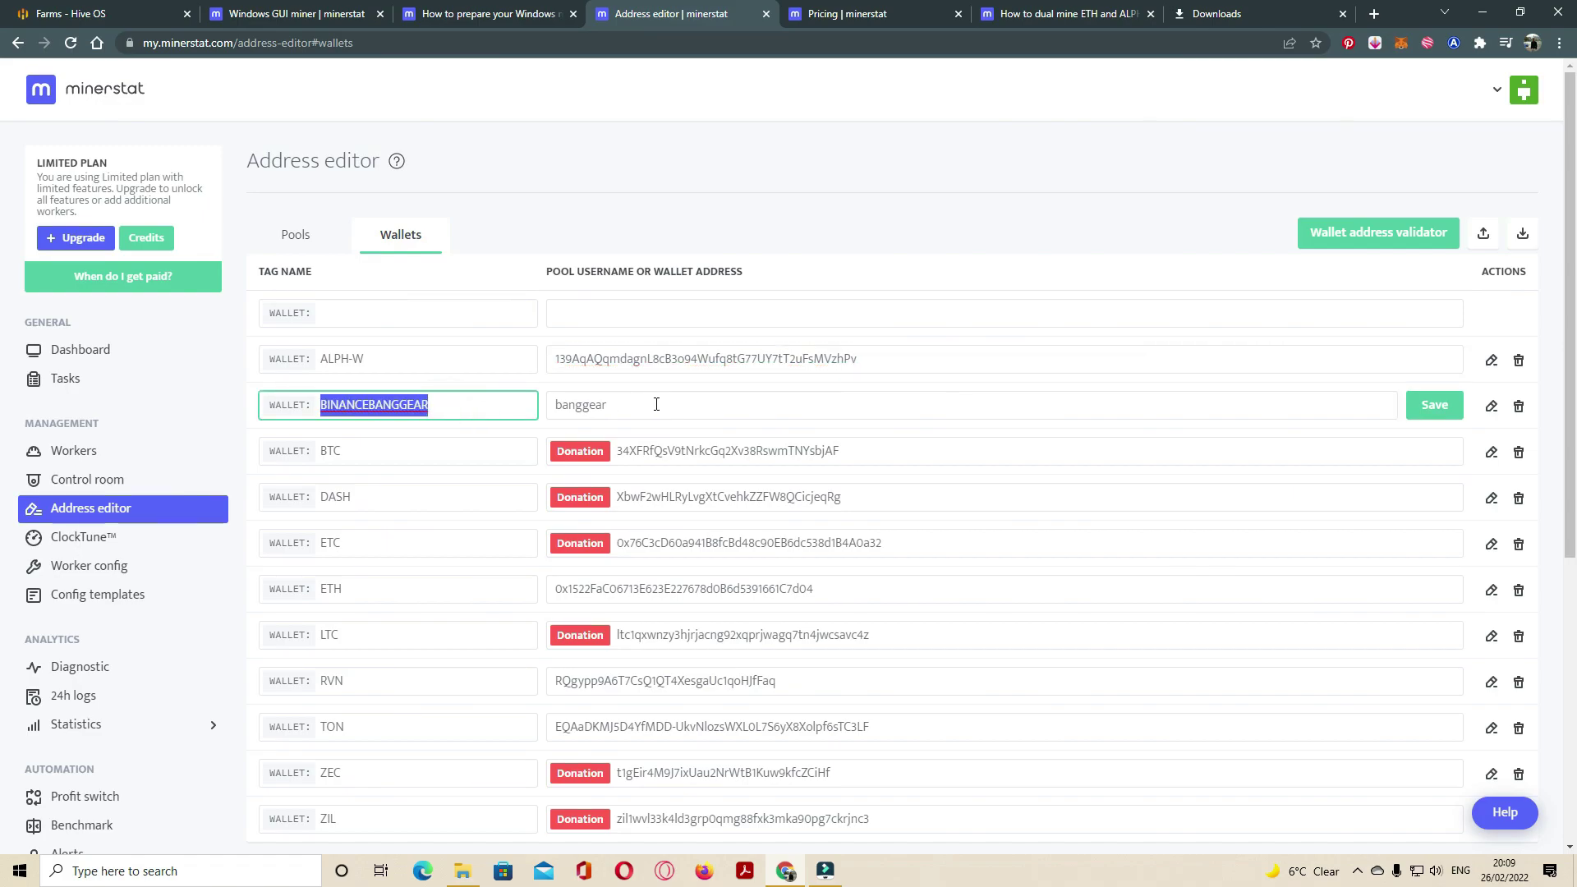
scroll(679, 406, down, 1)
scroll(679, 407, down, 2)
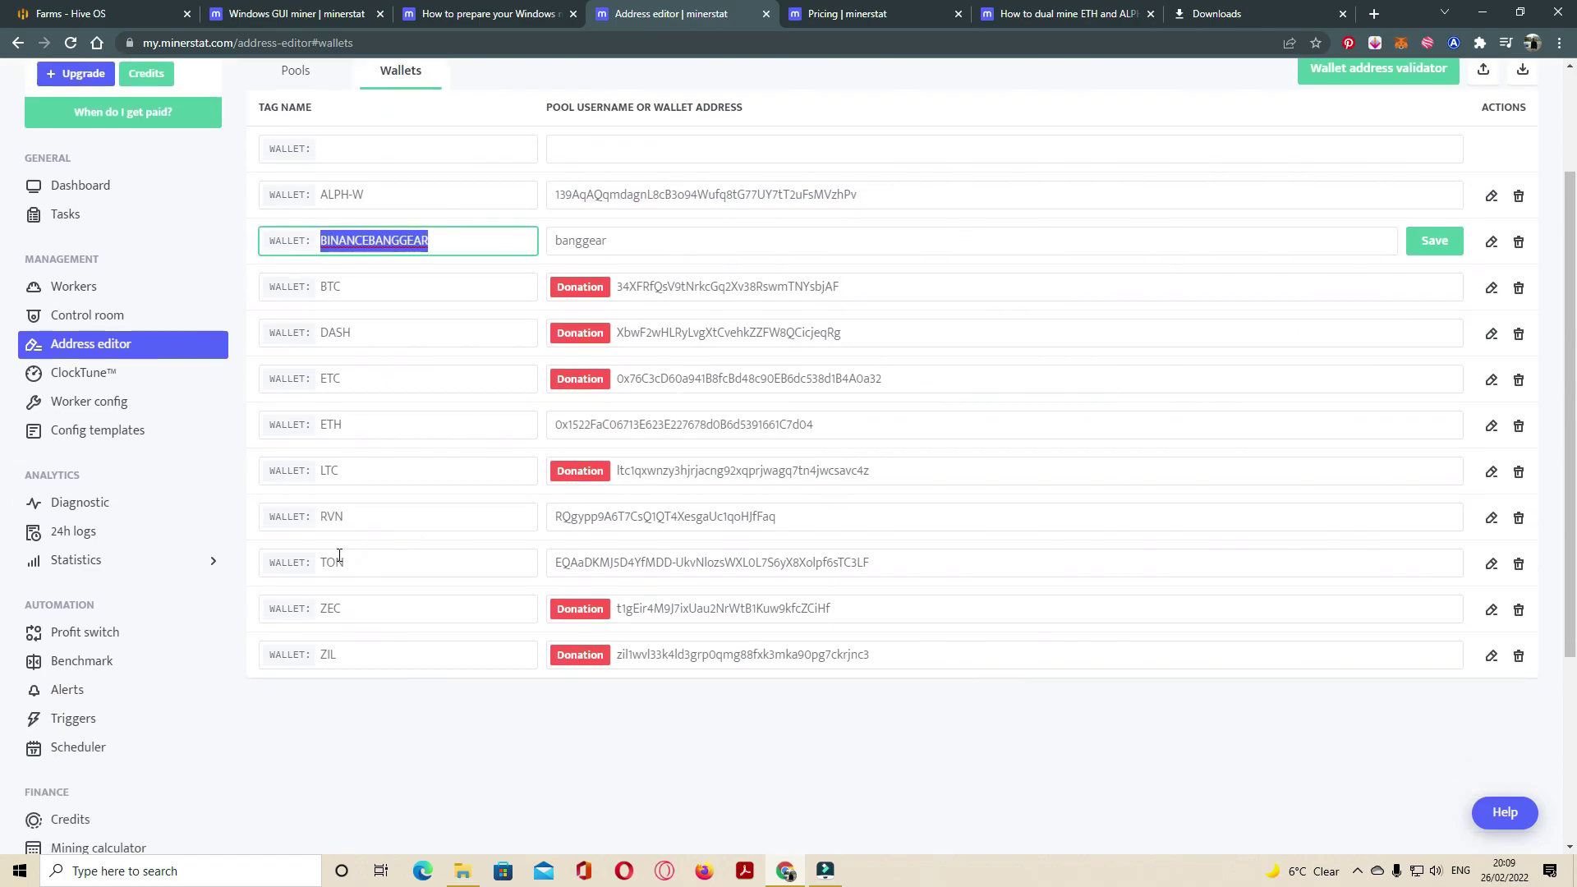
click(406, 560)
double_click(405, 560)
click(677, 562)
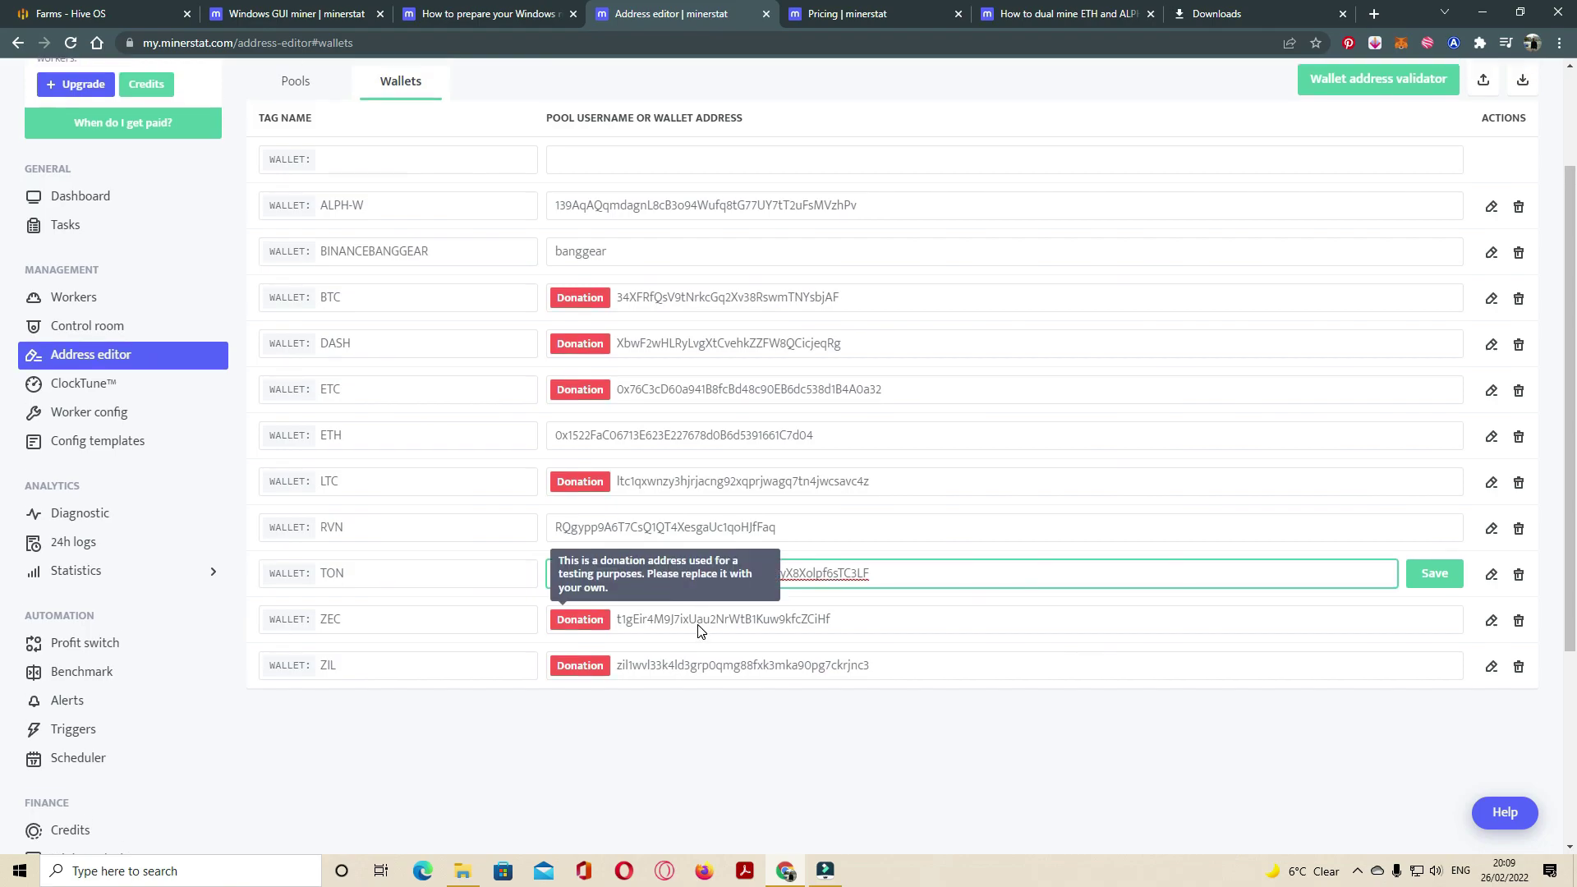
scroll(697, 627, up, 2)
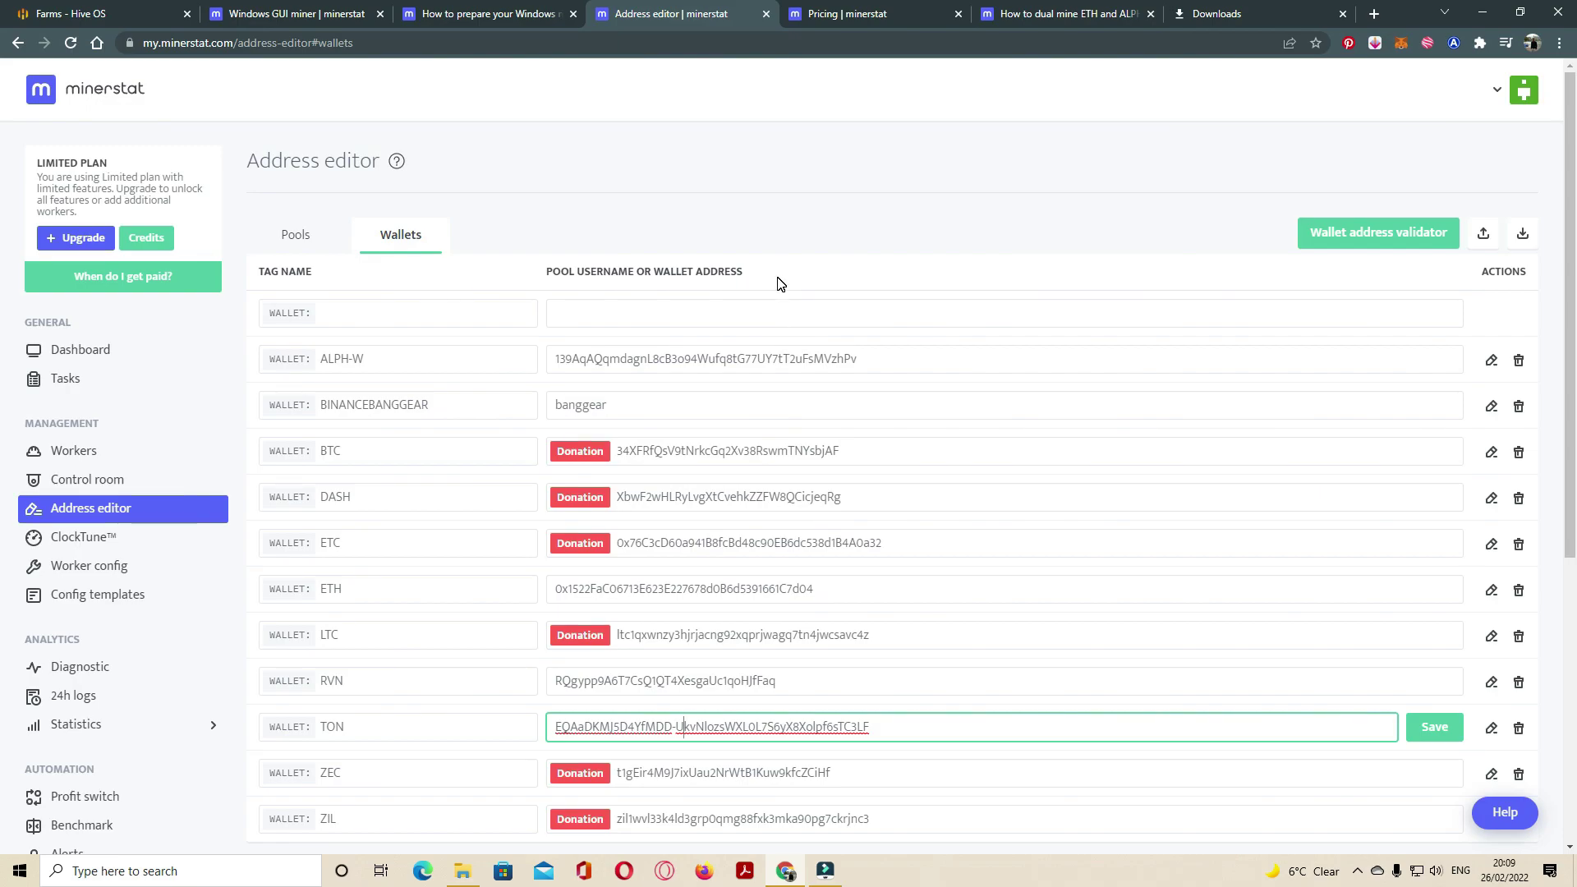
click(344, 248)
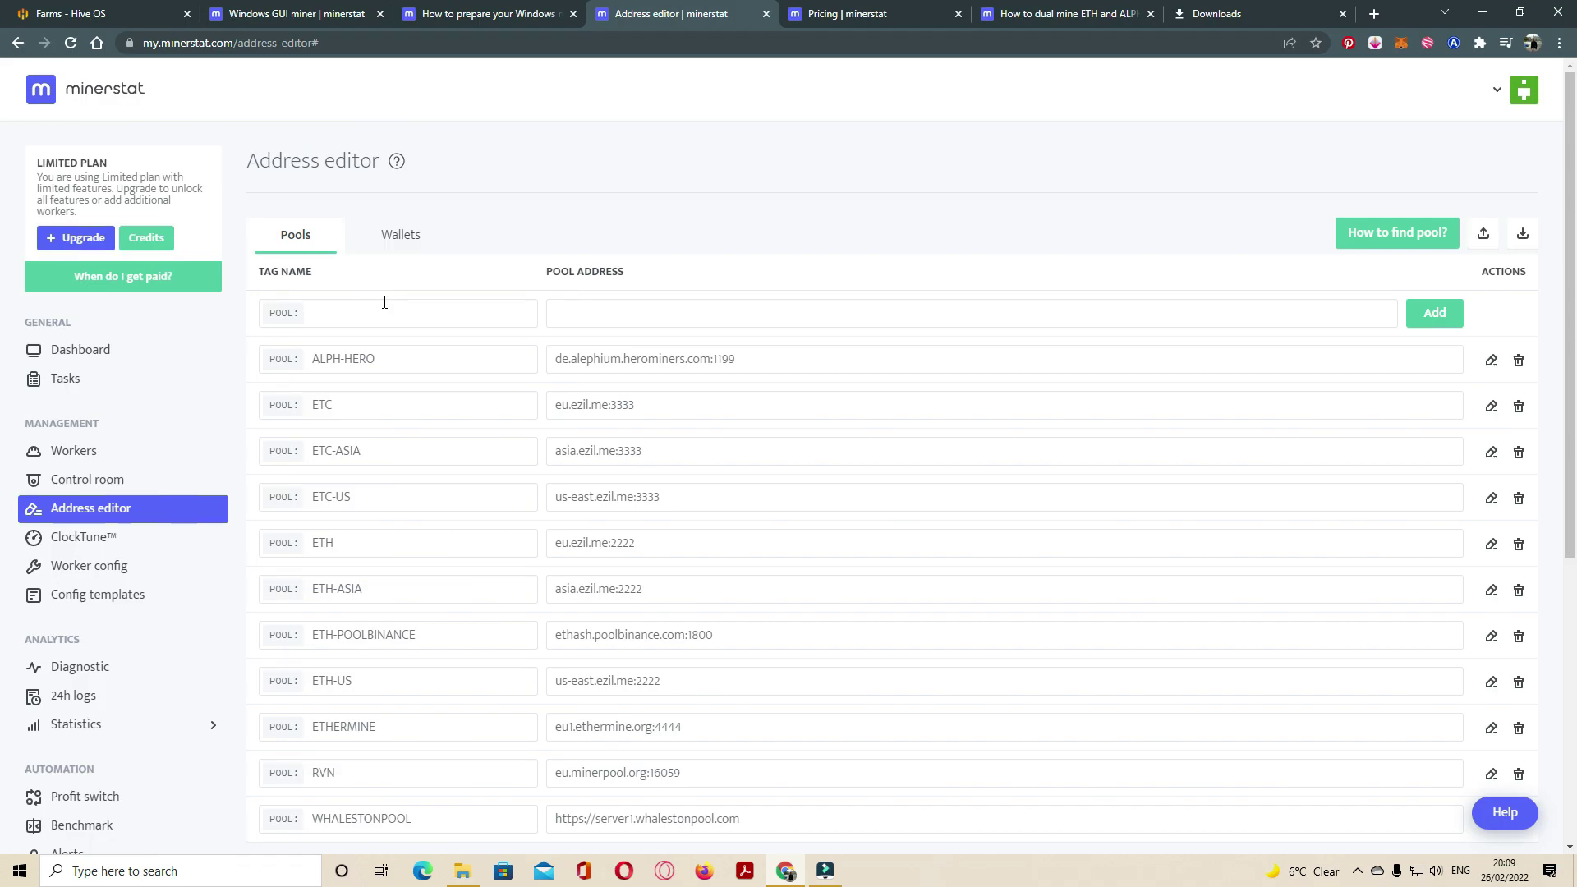
click(401, 237)
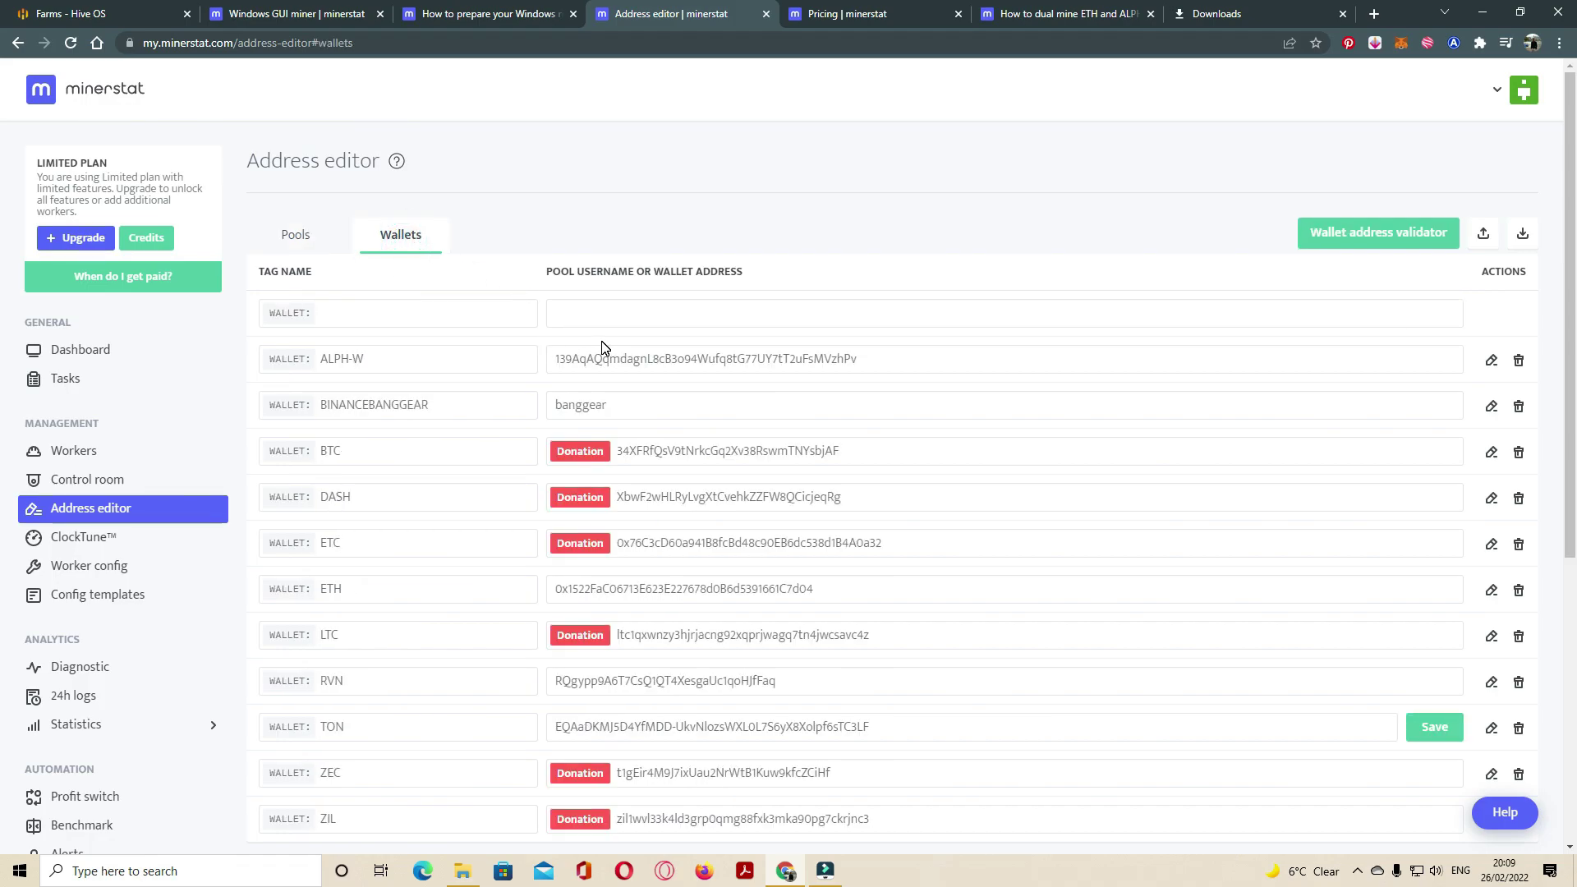
Step: In TestRig's Worker config, search the Default client list for 'Trex'
click(109, 564)
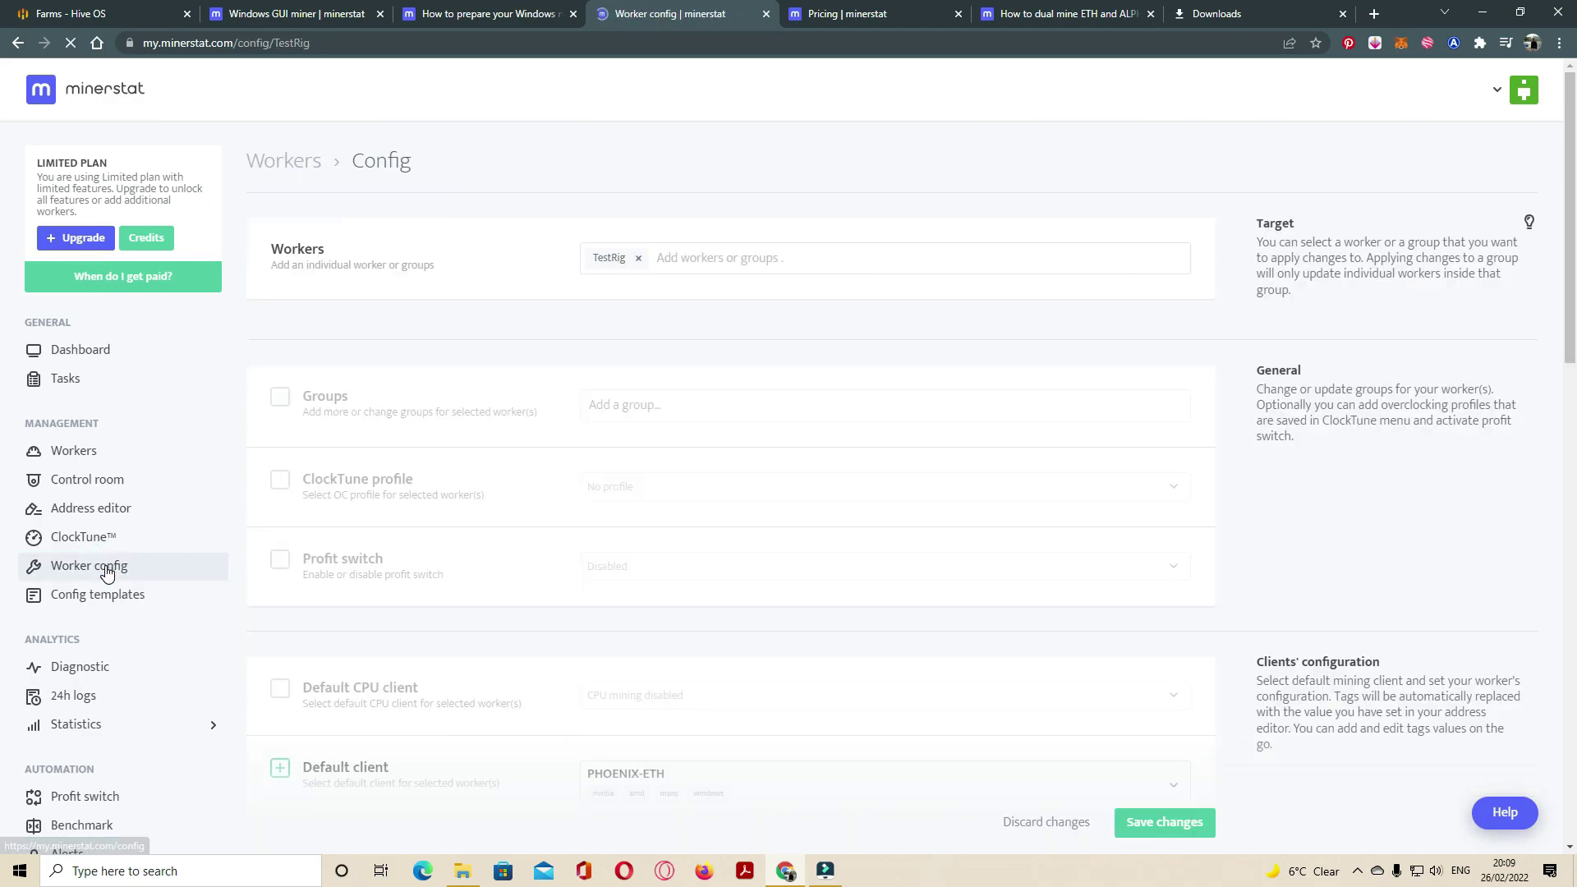
scroll(515, 510, down, 2)
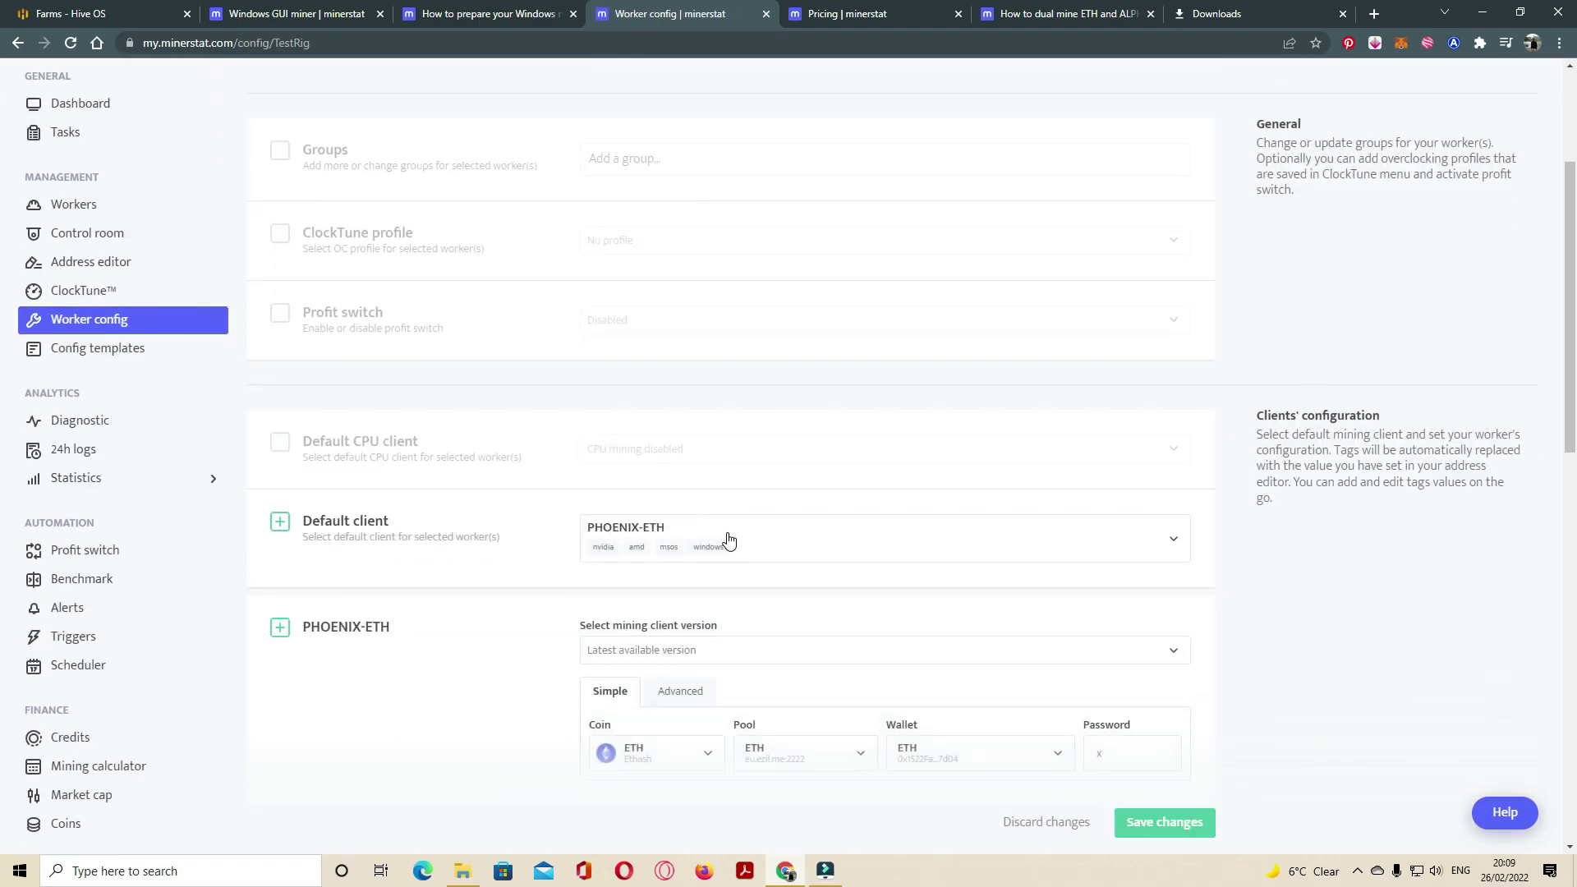
click(830, 528)
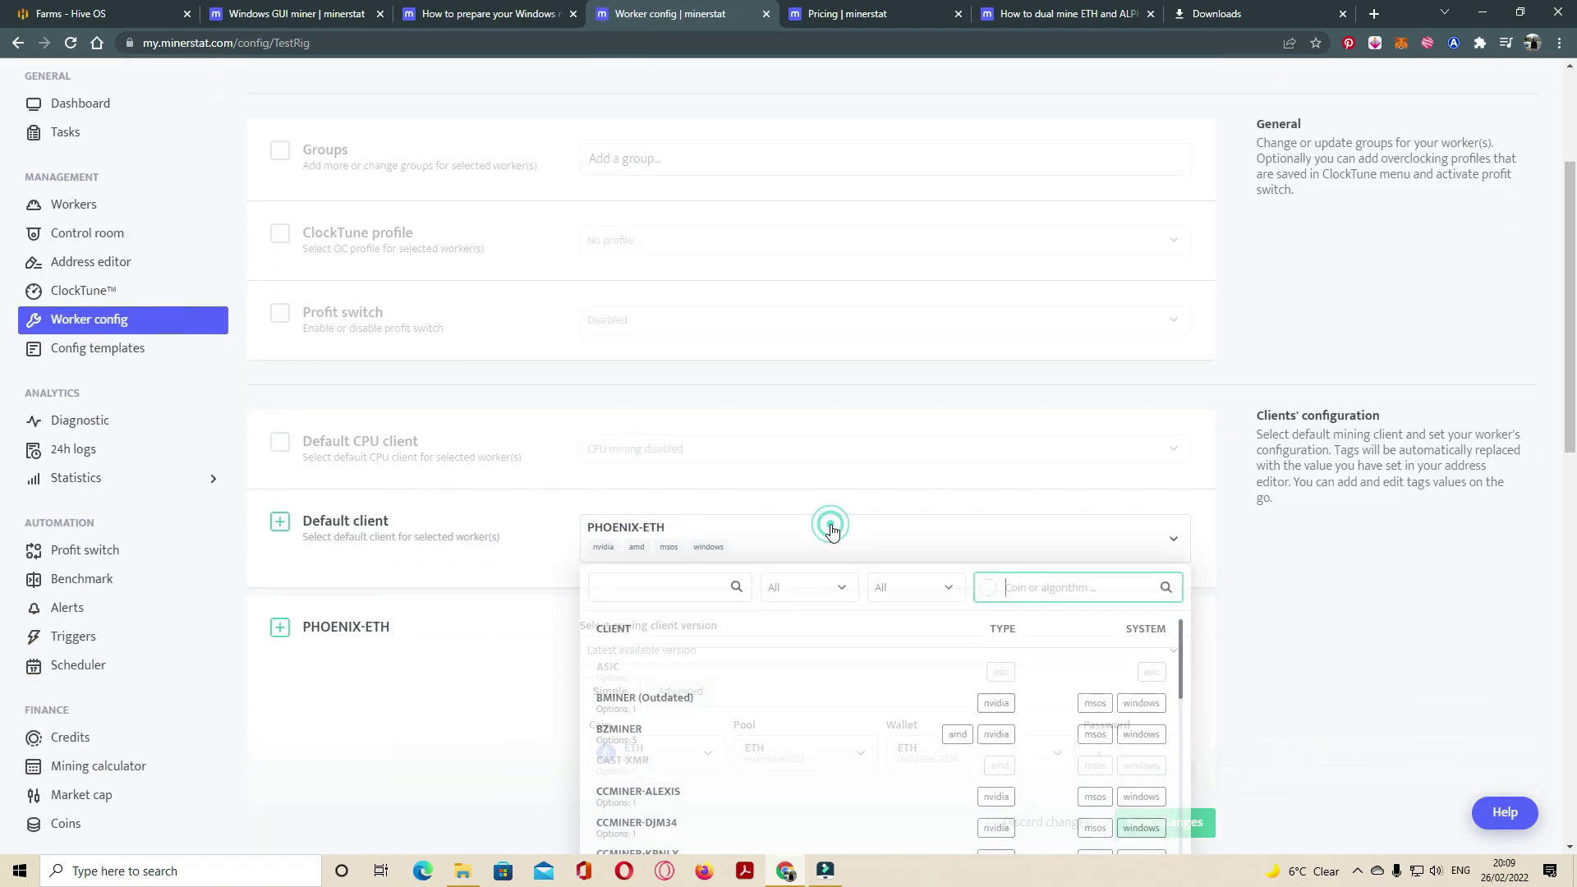
click(649, 588)
text(Trex)
Step: Select TREX as the default client and ETH as the coin
click(646, 690)
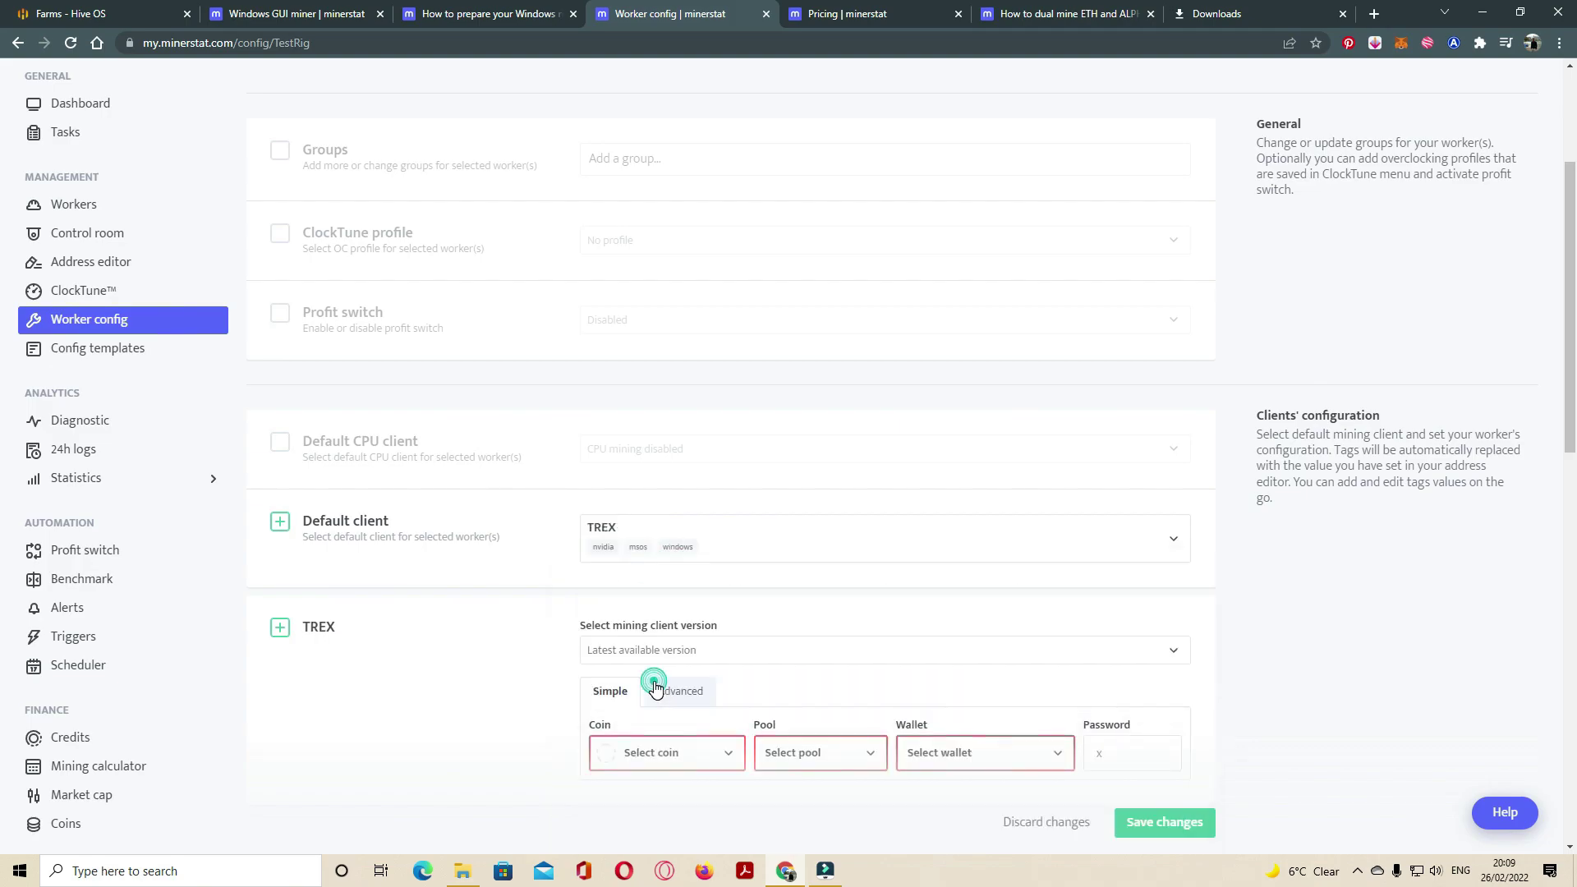
scroll(678, 606, down, 2)
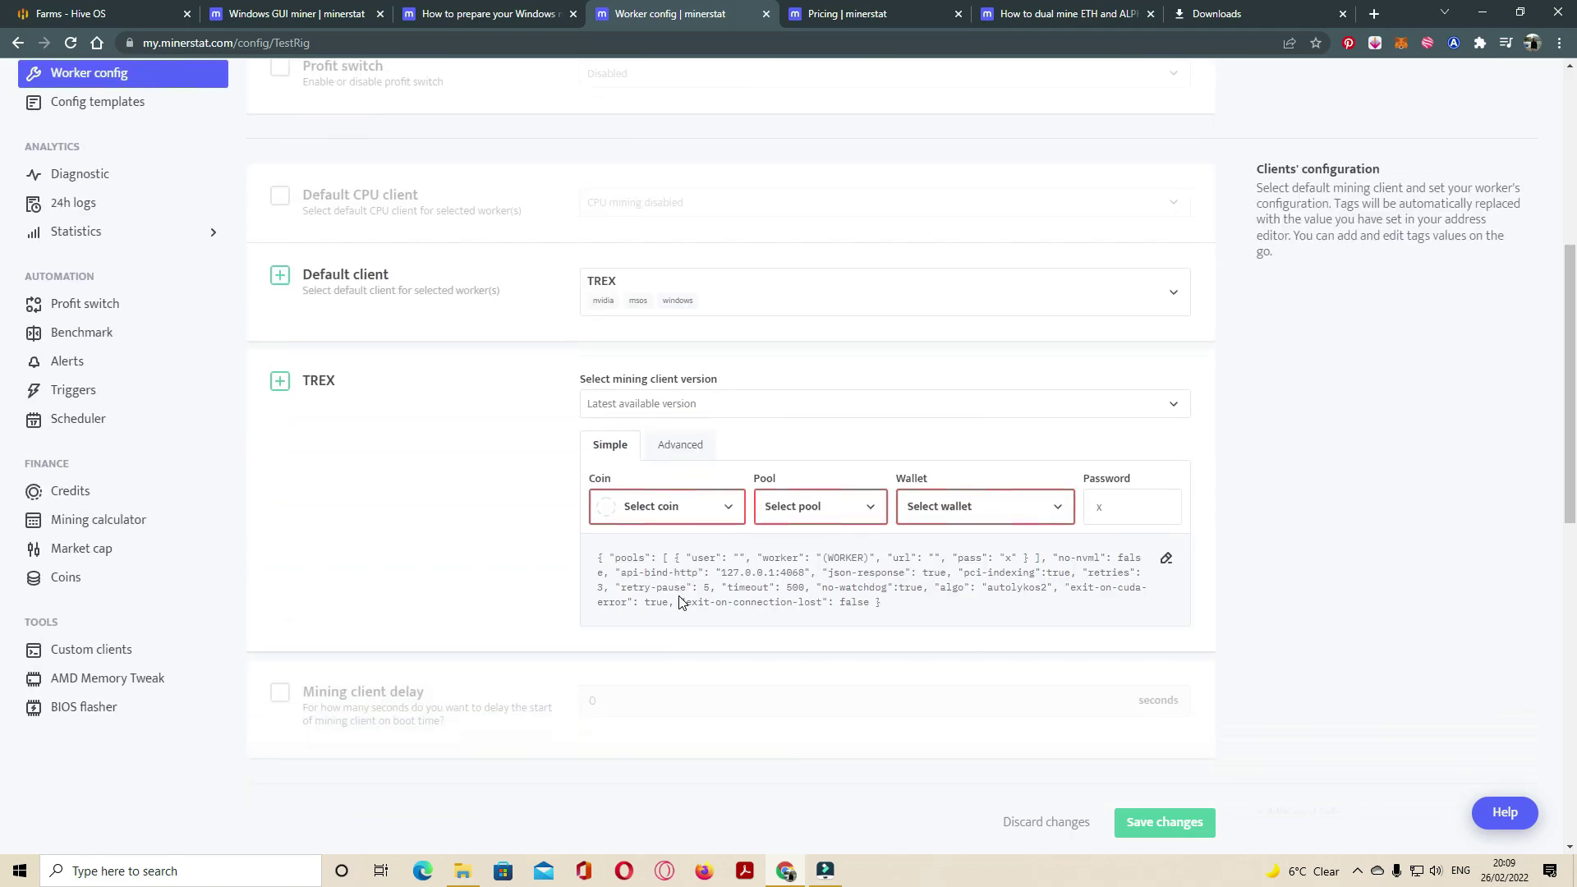
click(715, 511)
click(685, 551)
text(Eth)
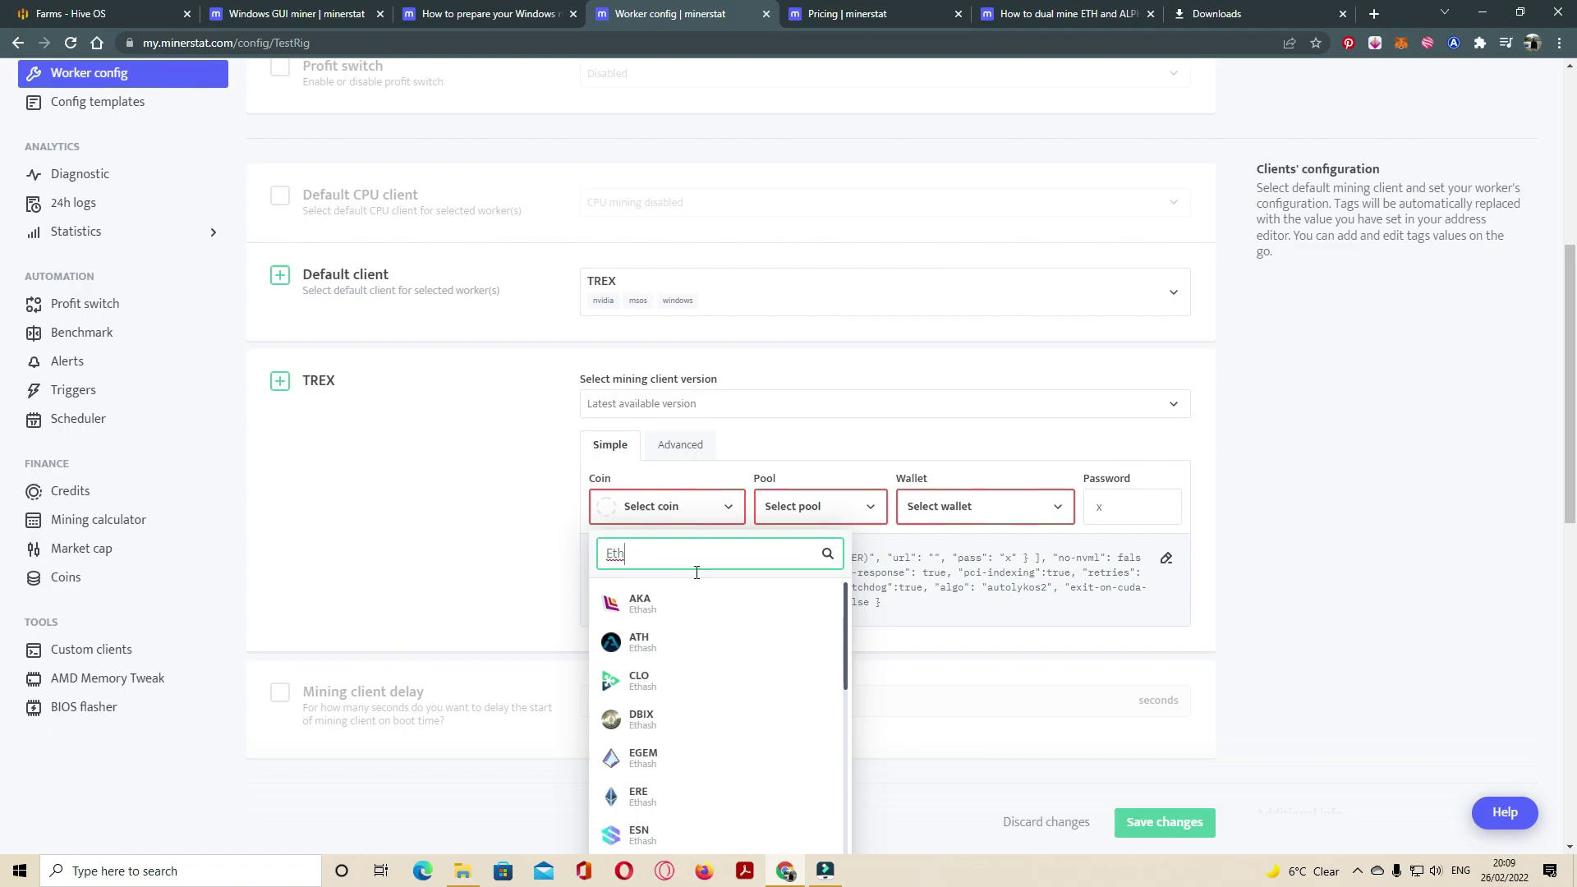
scroll(721, 633, down, 1)
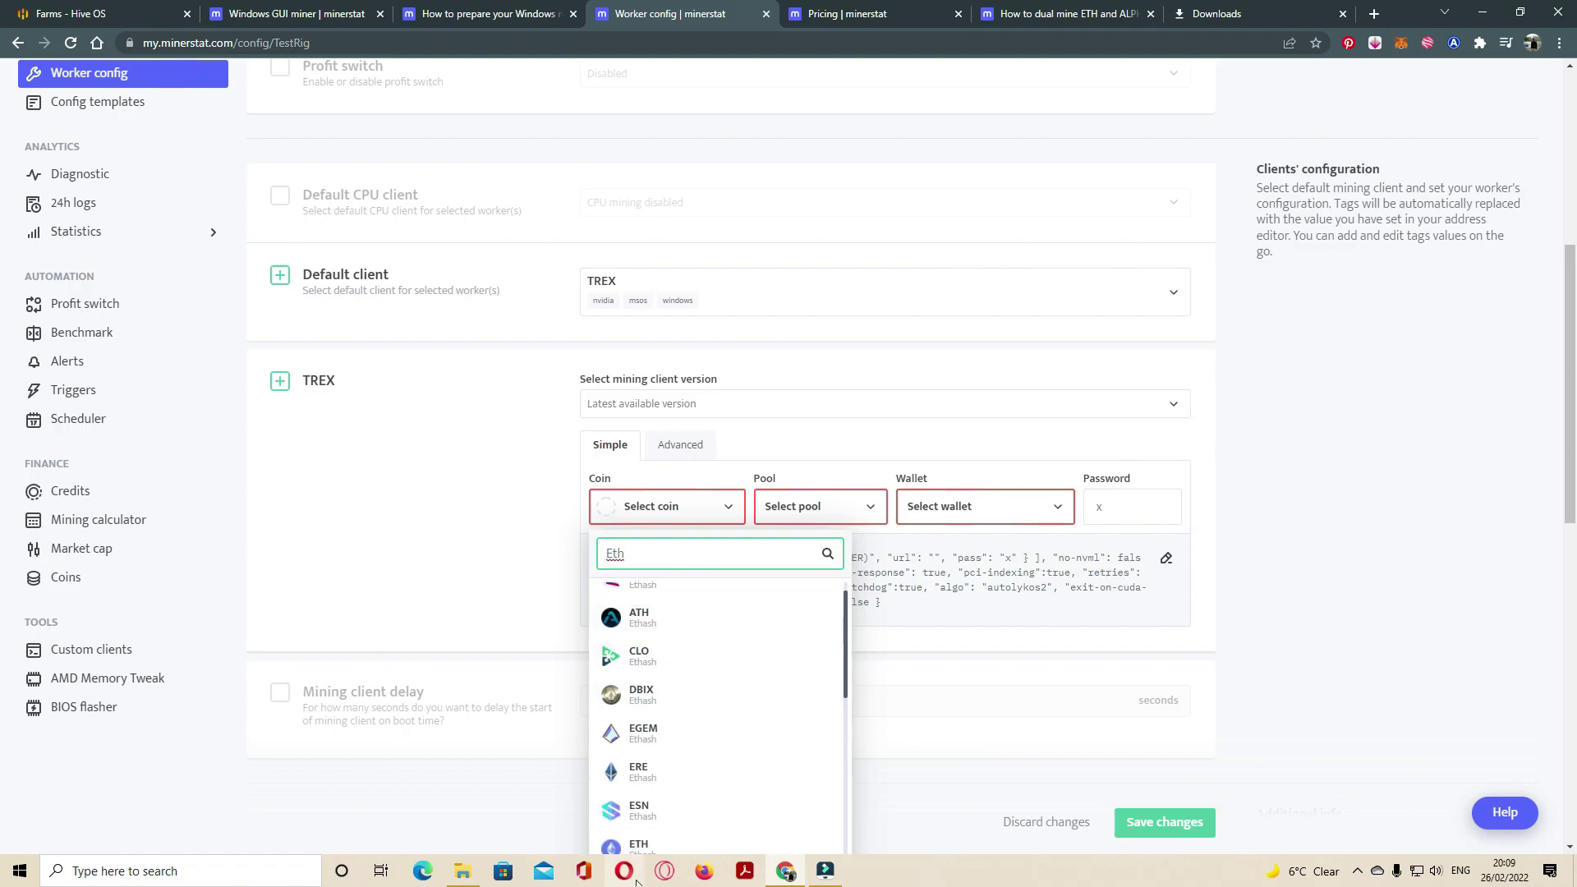
click(640, 847)
Step: Select pool ETH-POOLBINANCE and payout wallet BINANCEBANGGEAR
click(795, 512)
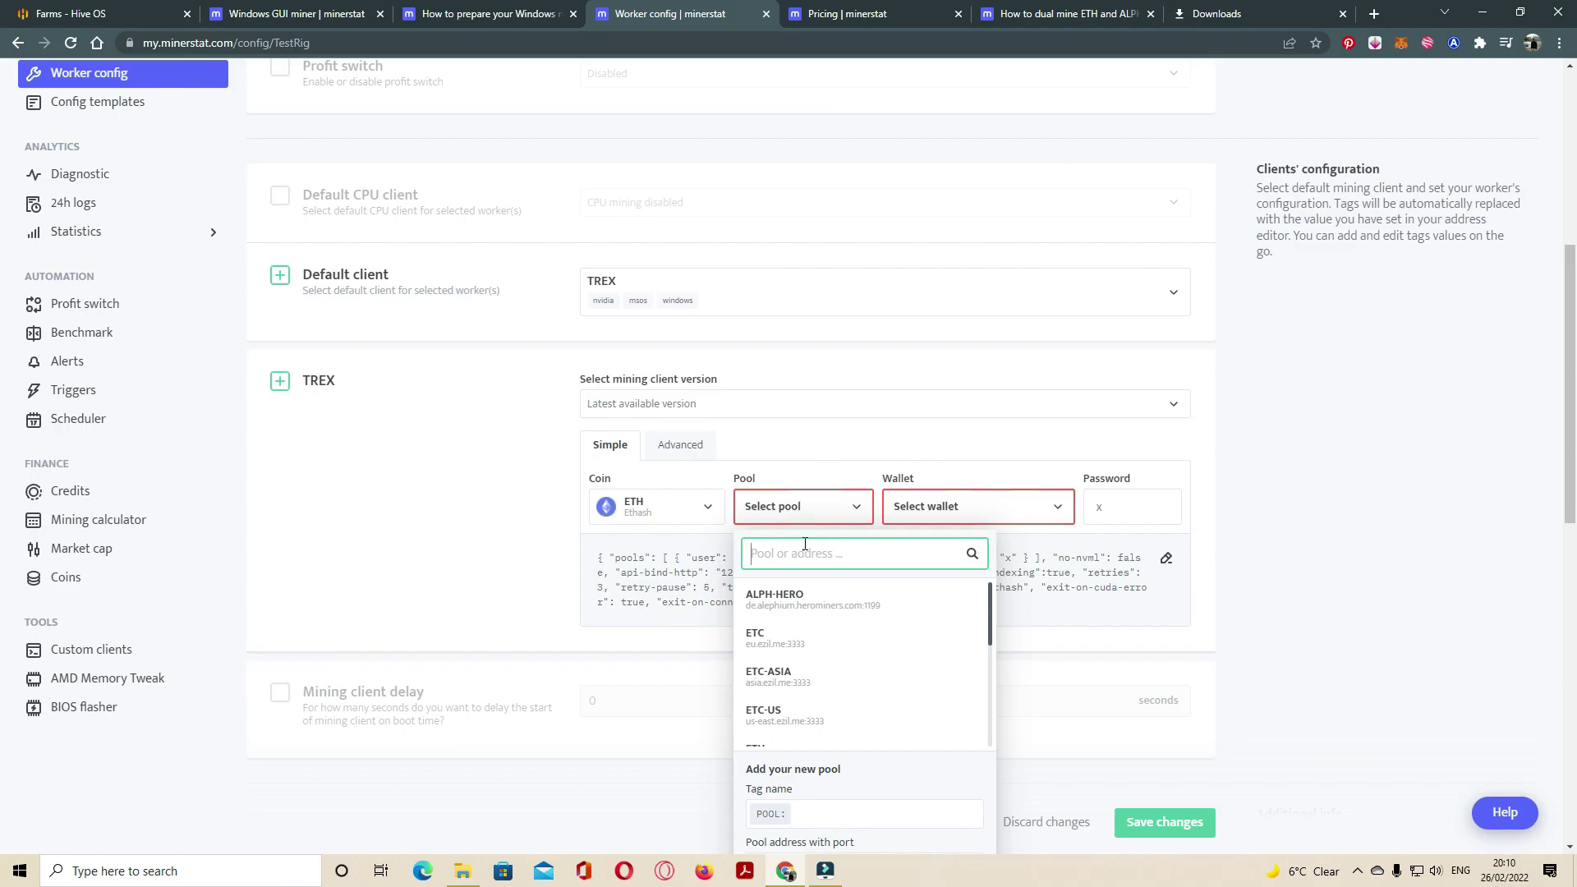
text(bin)
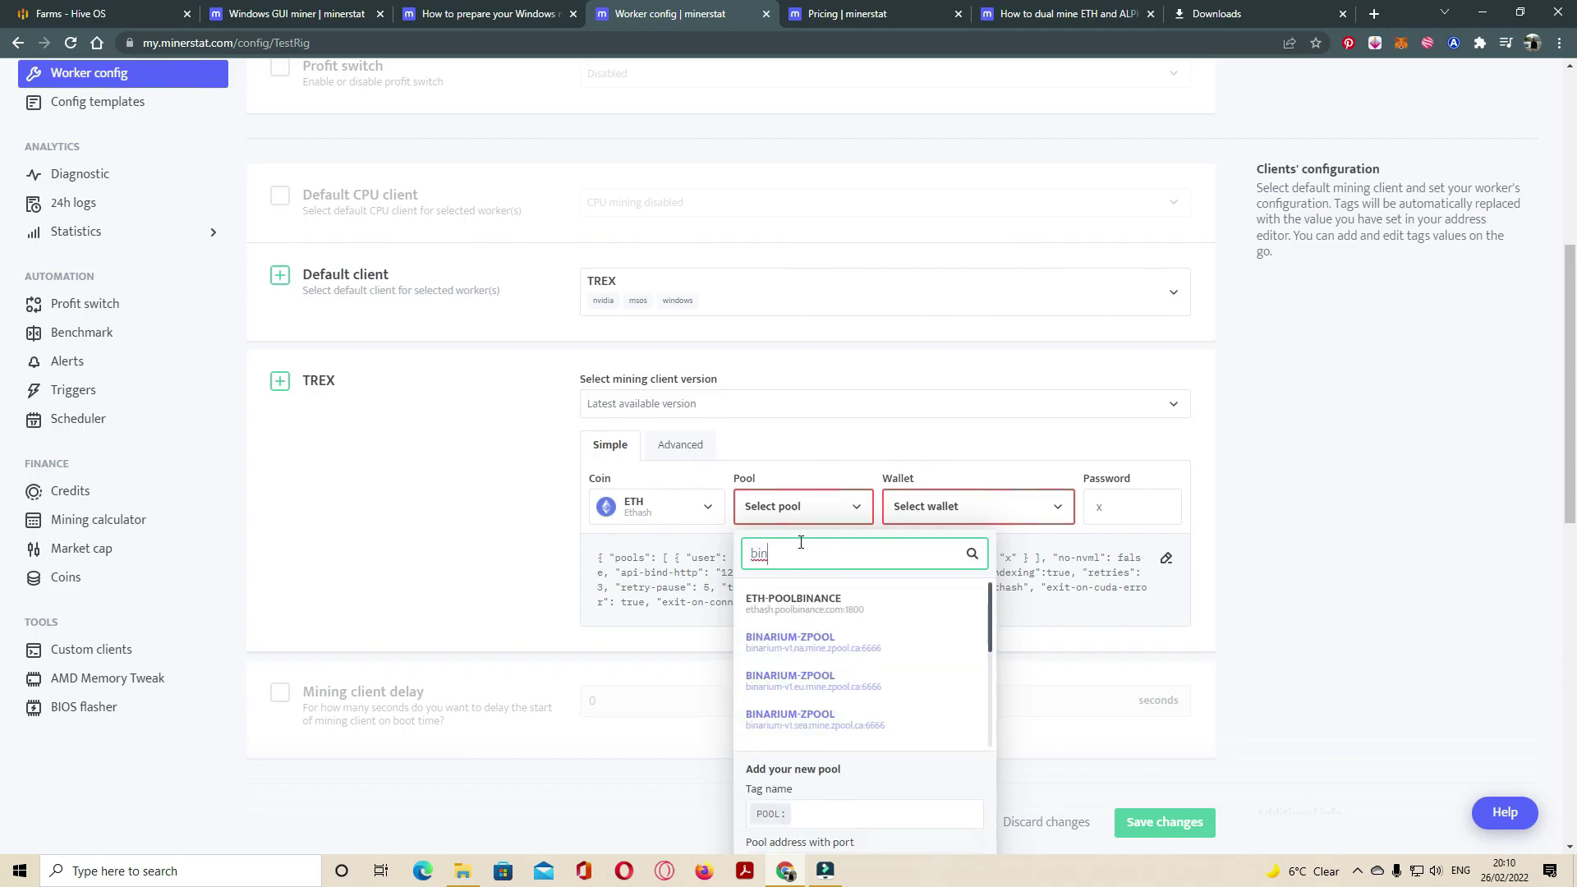
click(807, 605)
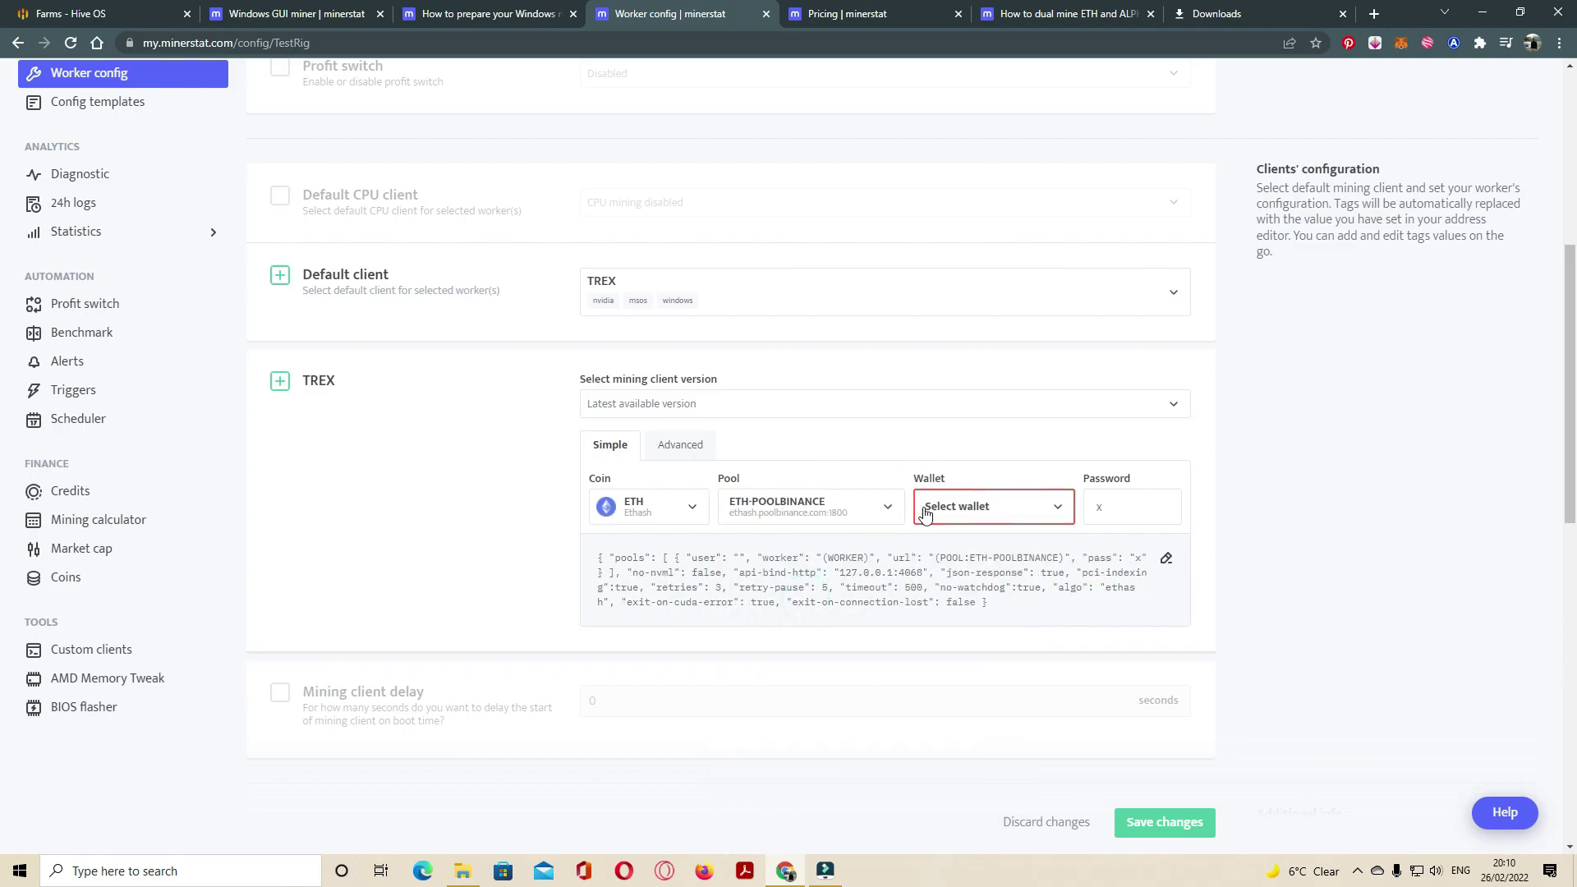
click(990, 509)
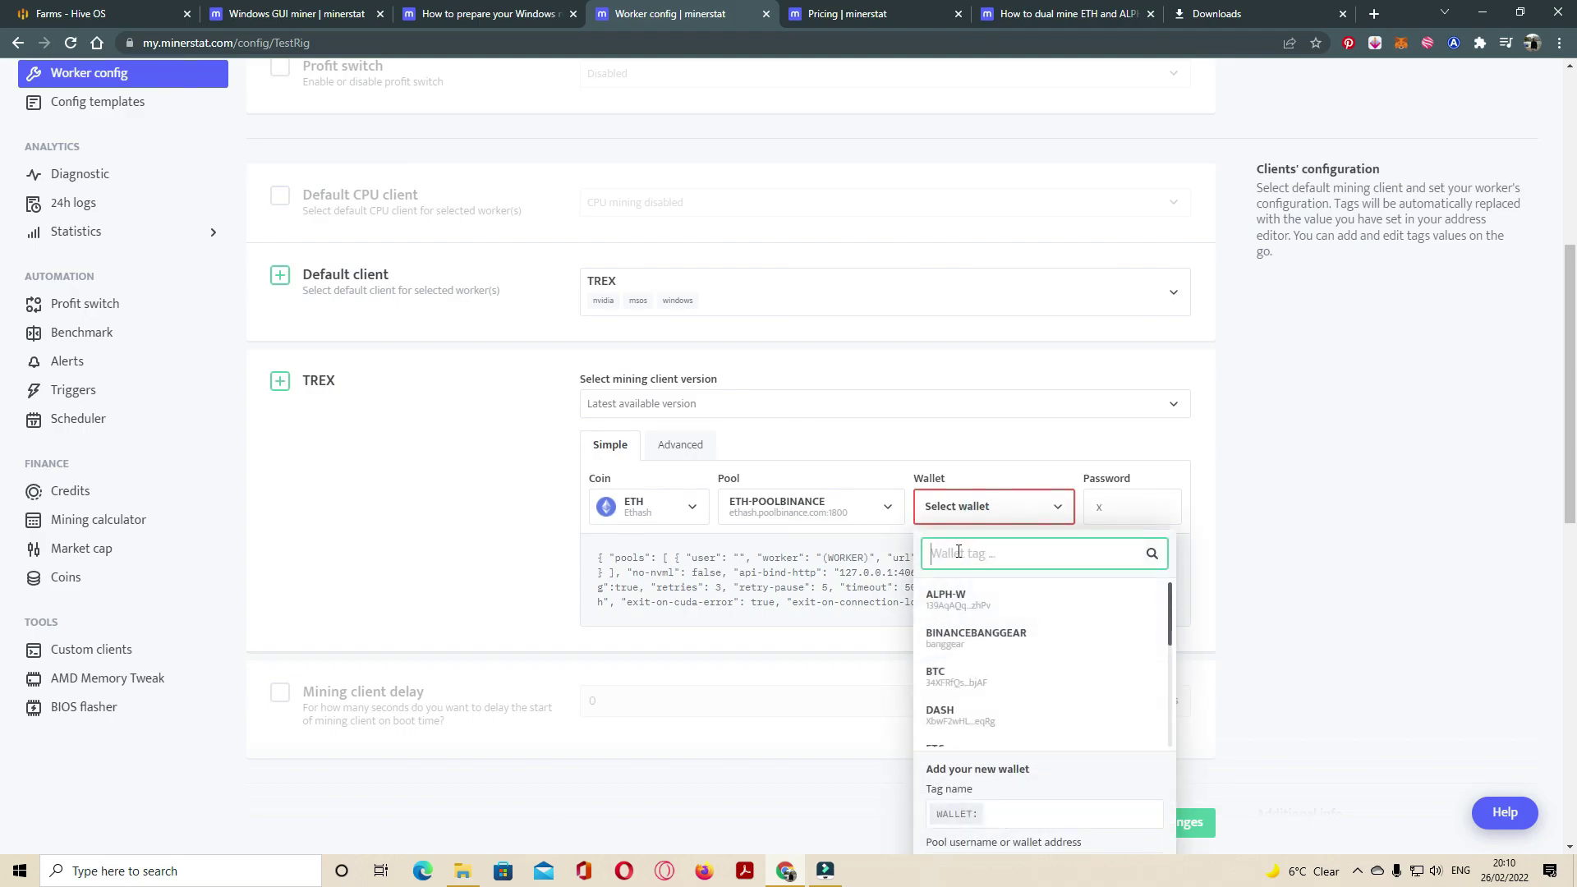
text(bin)
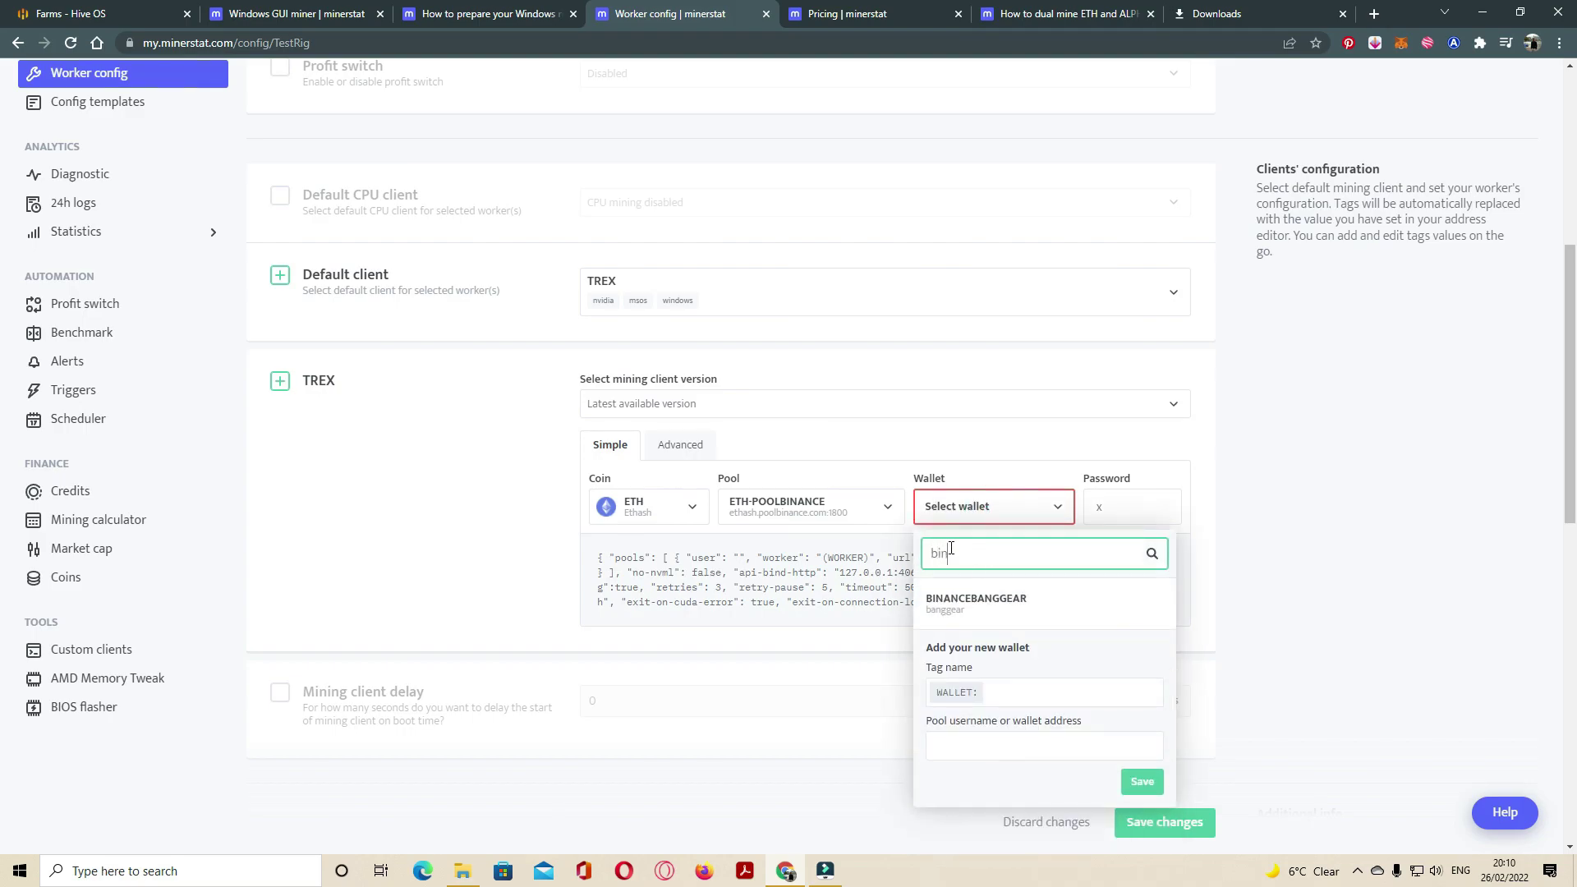
click(970, 605)
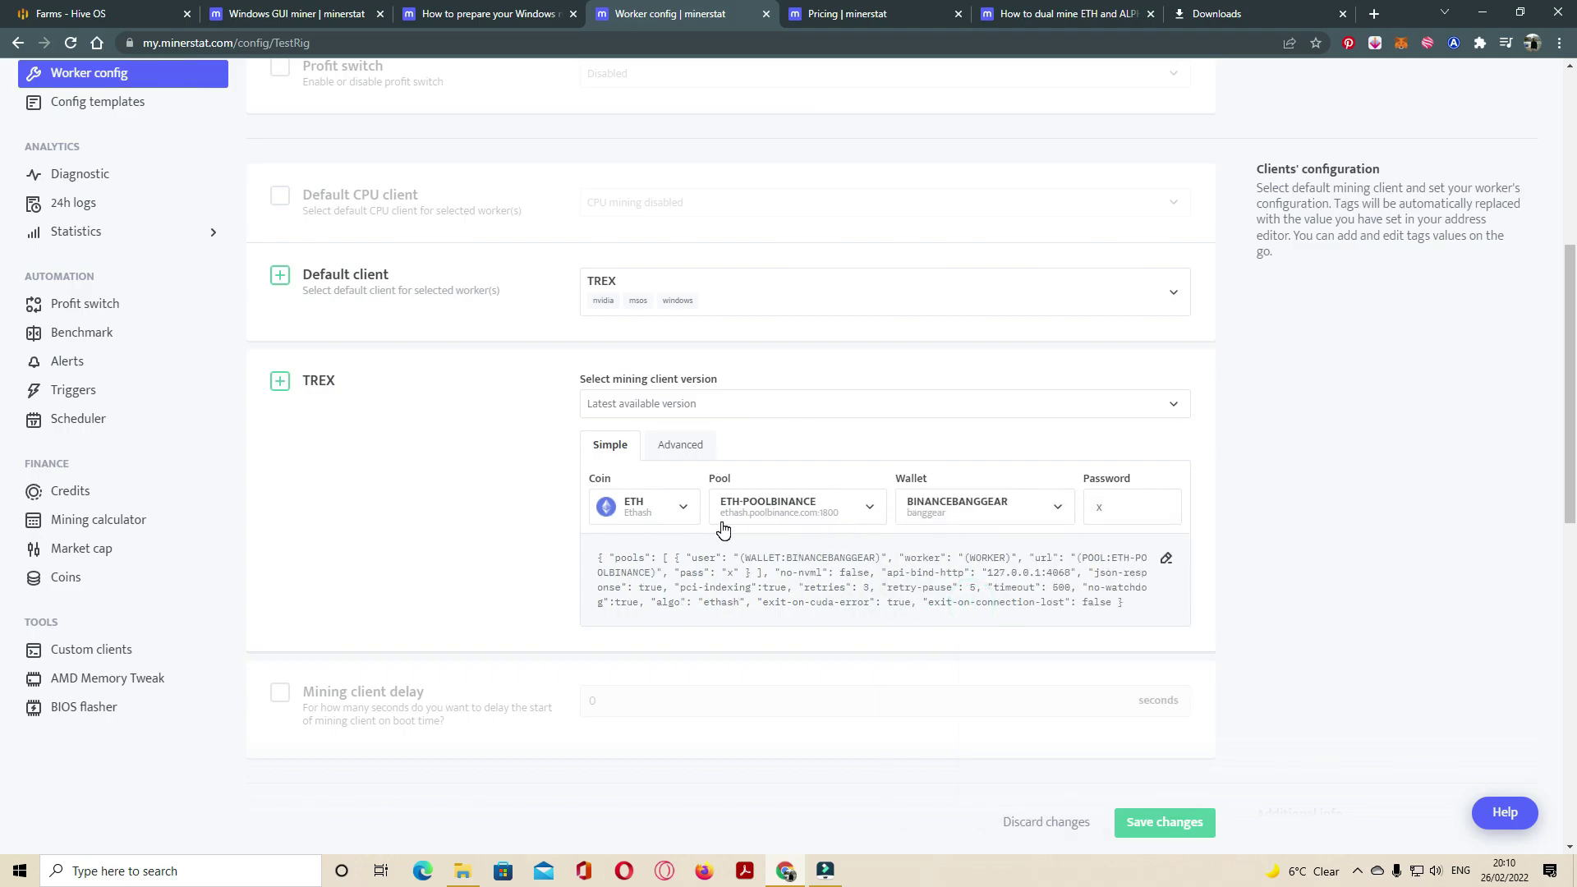
Step: View the raw TREX config in Advanced and copy the help article's example
click(685, 449)
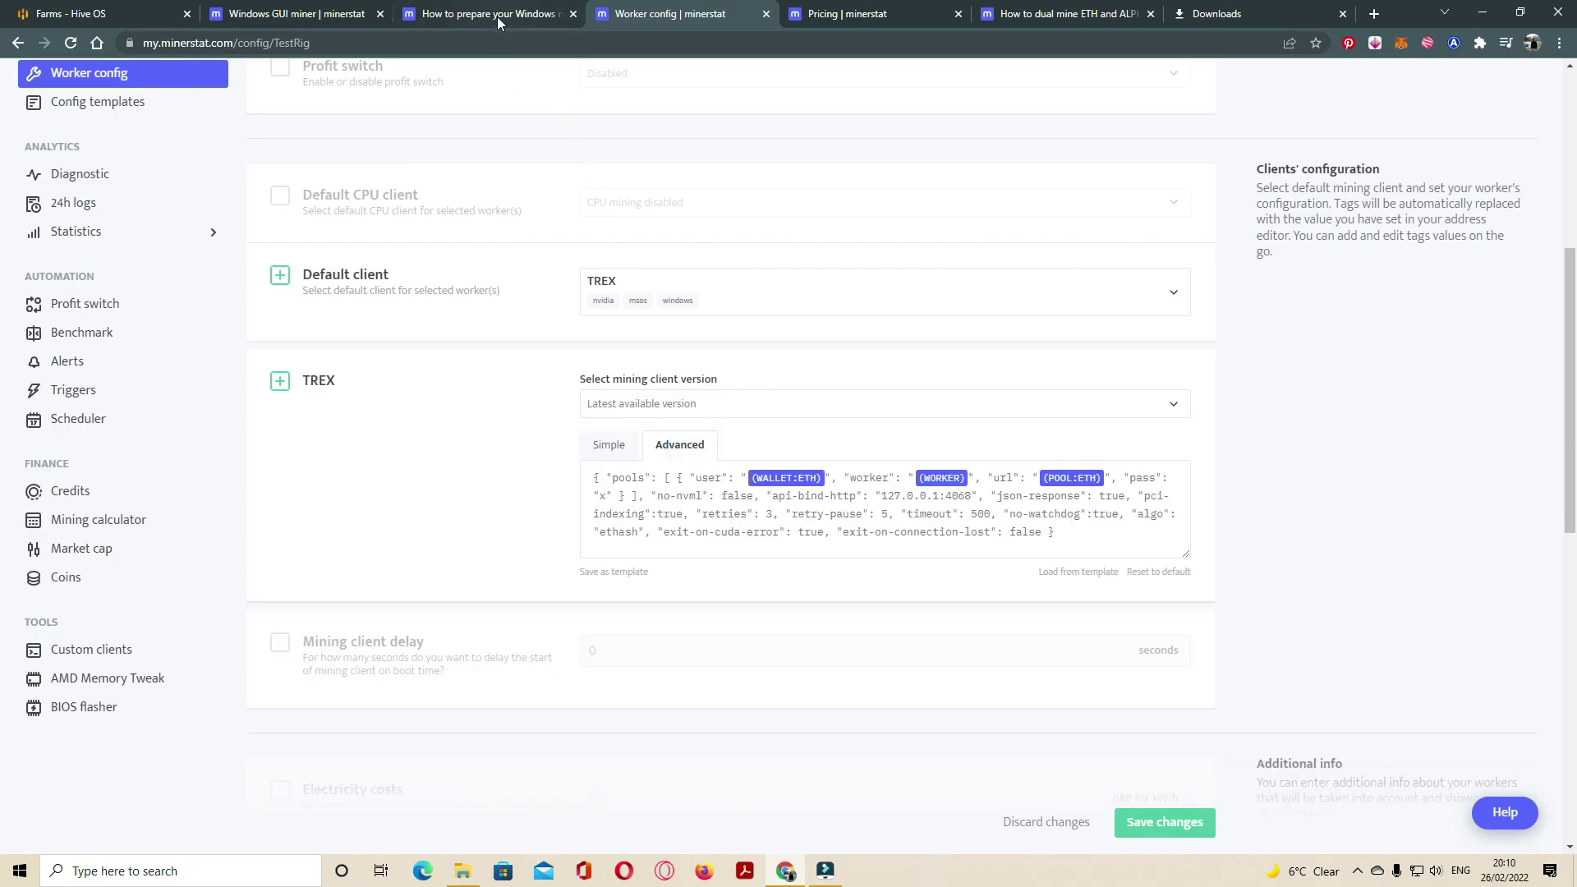
click(1066, 14)
scroll(774, 465, up, 2)
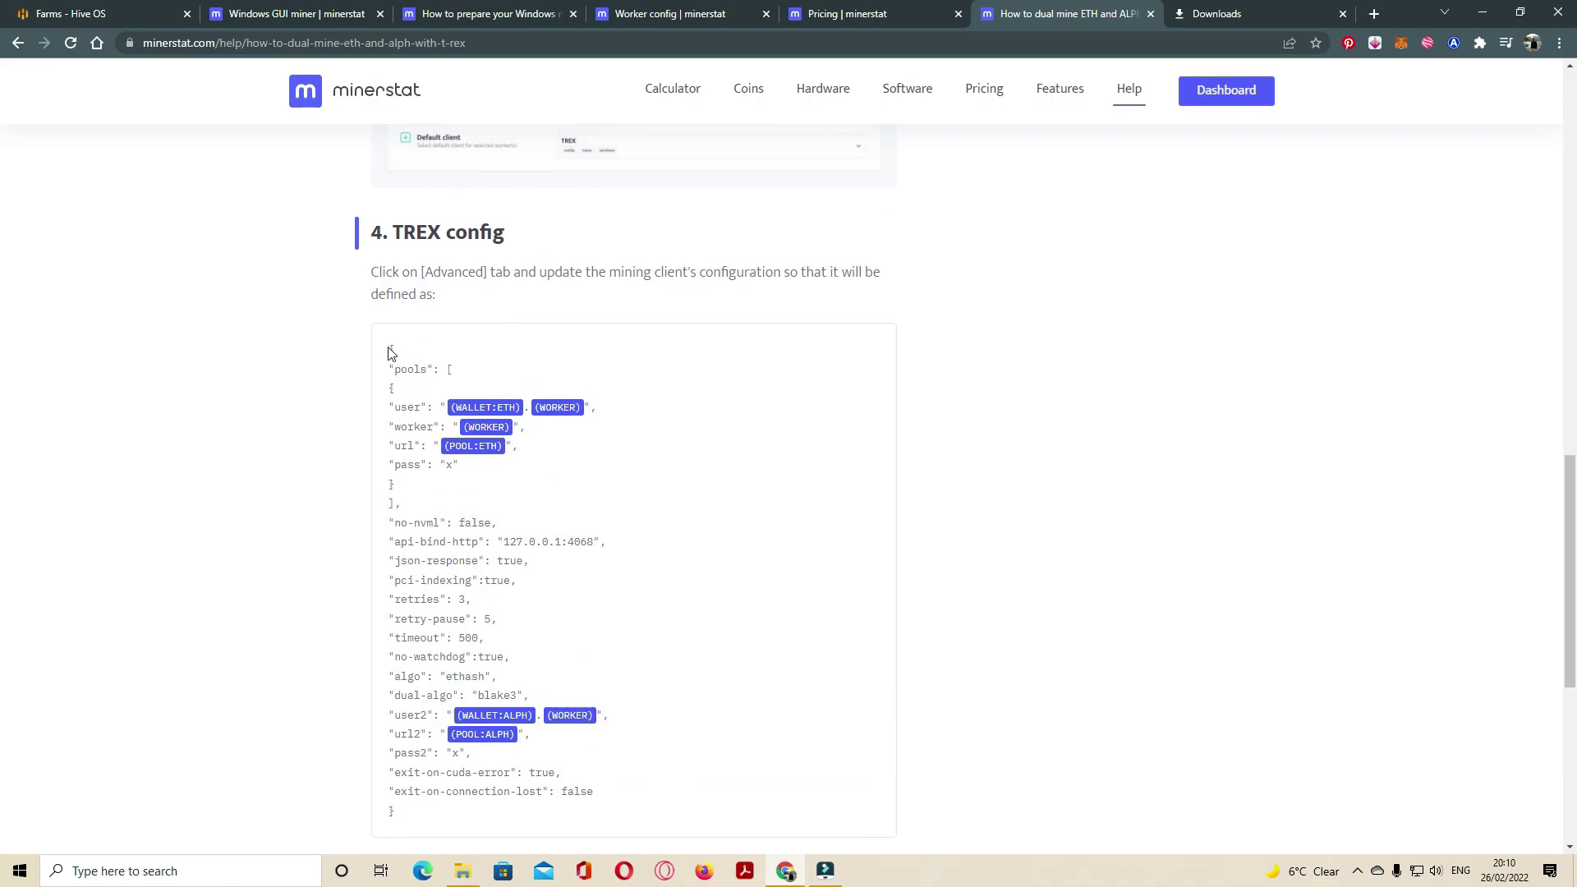
drag(388, 354, 465, 696)
scroll(464, 696, down, 1)
right_click(429, 508)
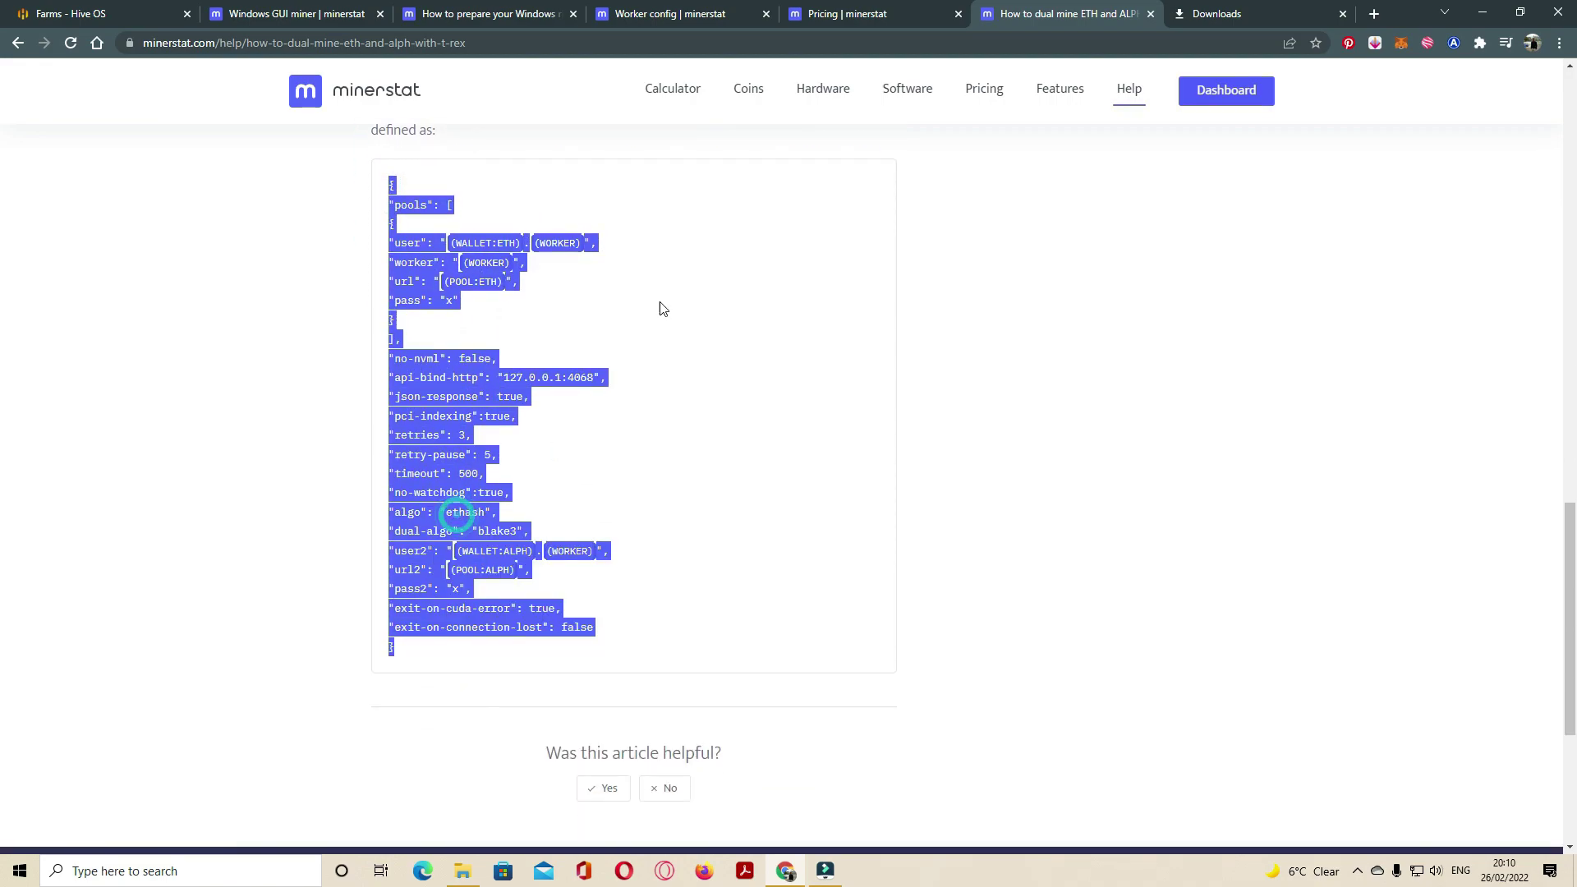
Step: Return to the Simple settings and save the changes
click(689, 14)
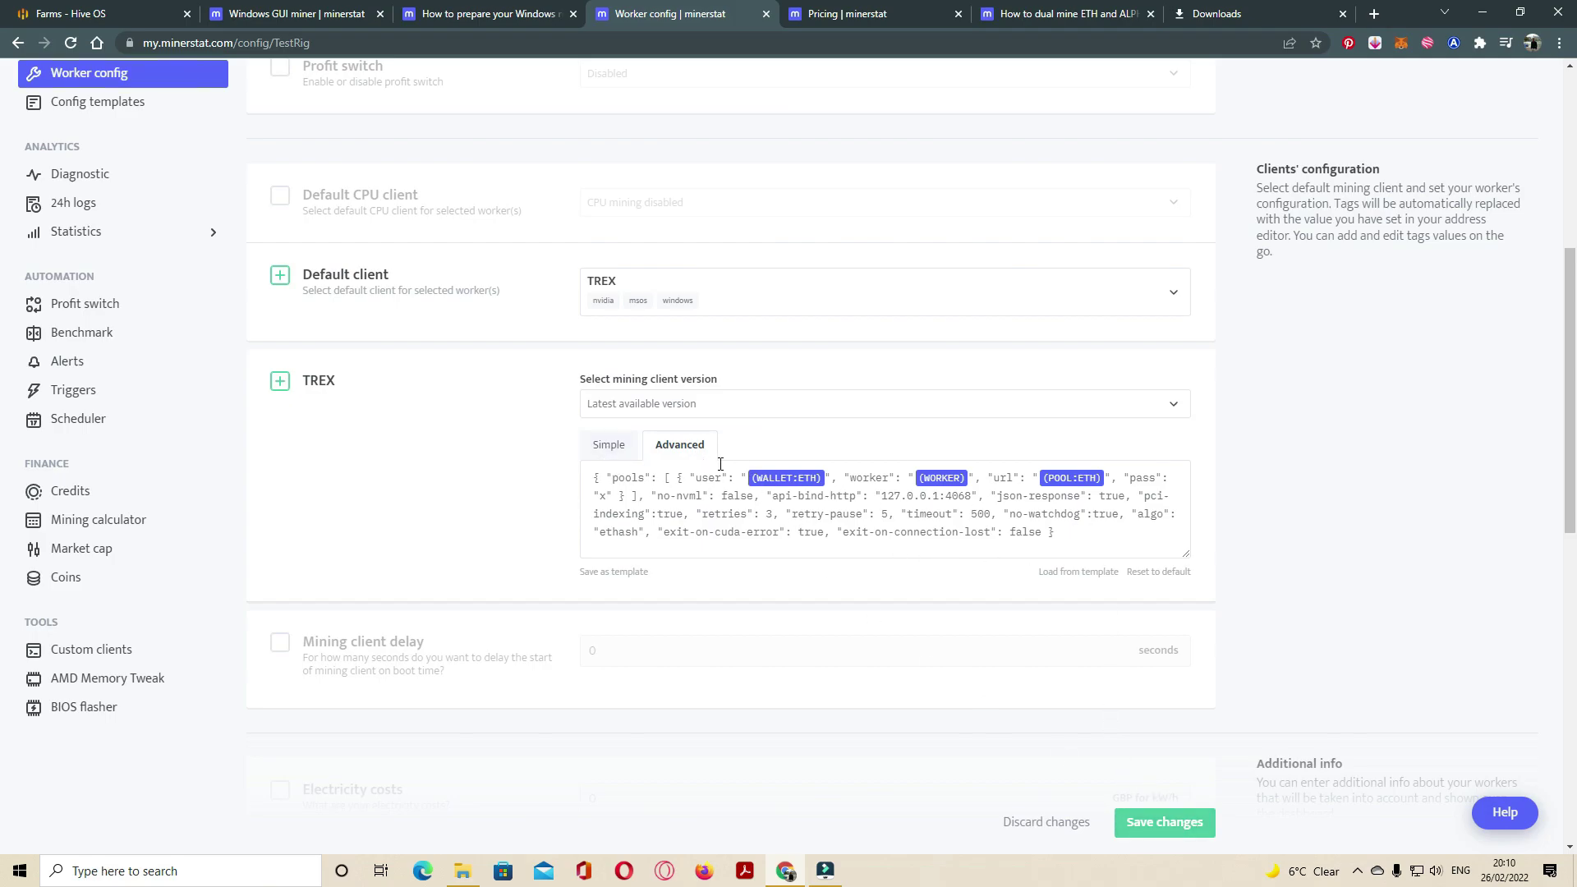
click(614, 446)
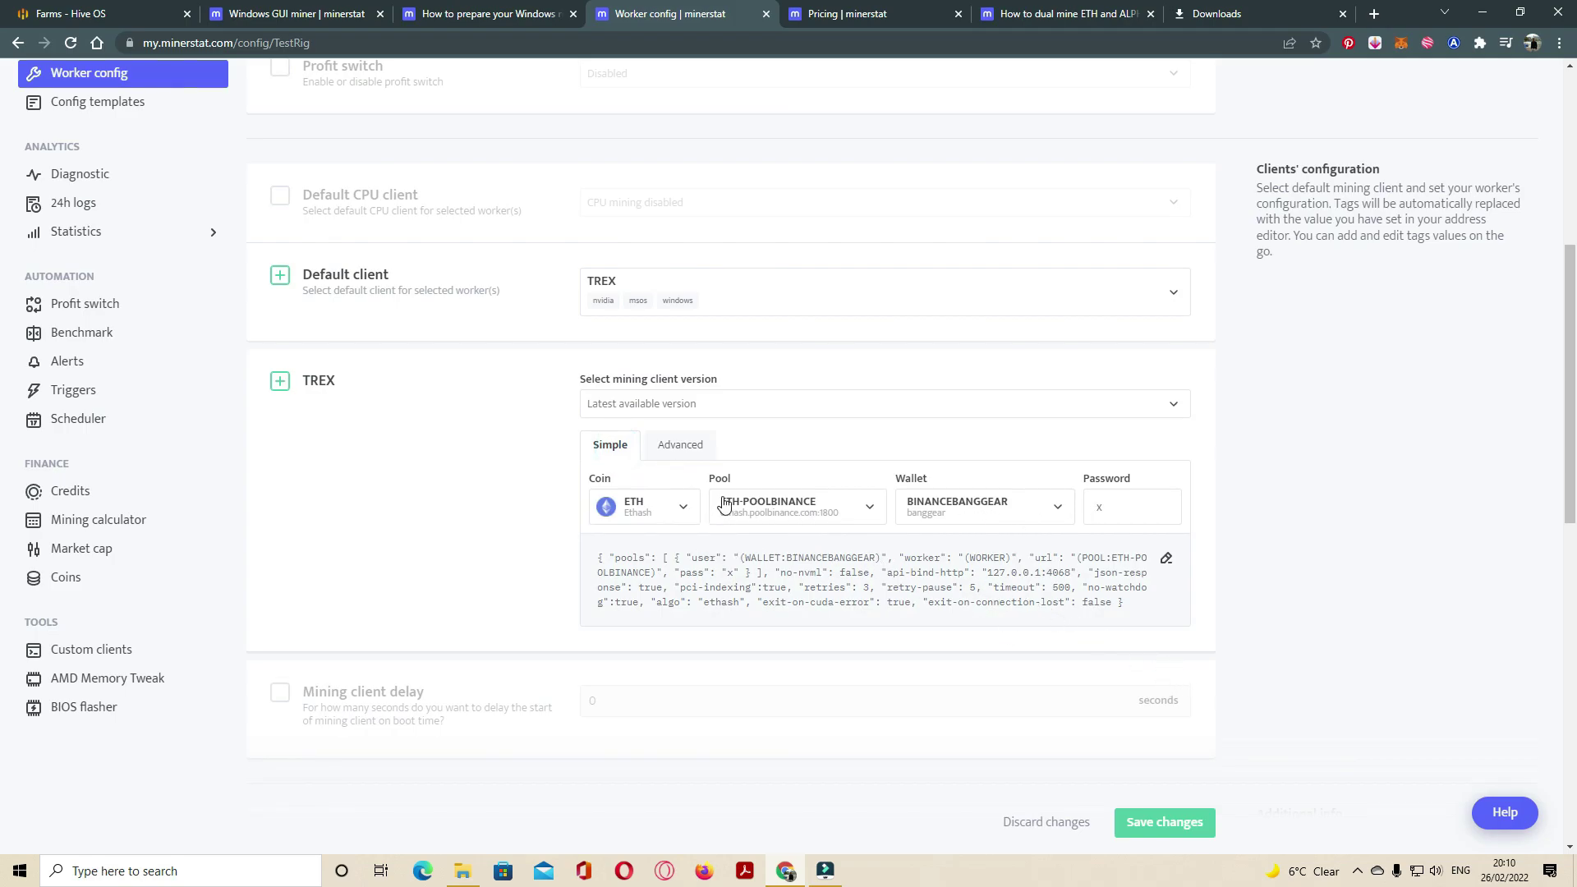
scroll(866, 552, down, 3)
scroll(866, 574, down, 3)
scroll(915, 733, down, 2)
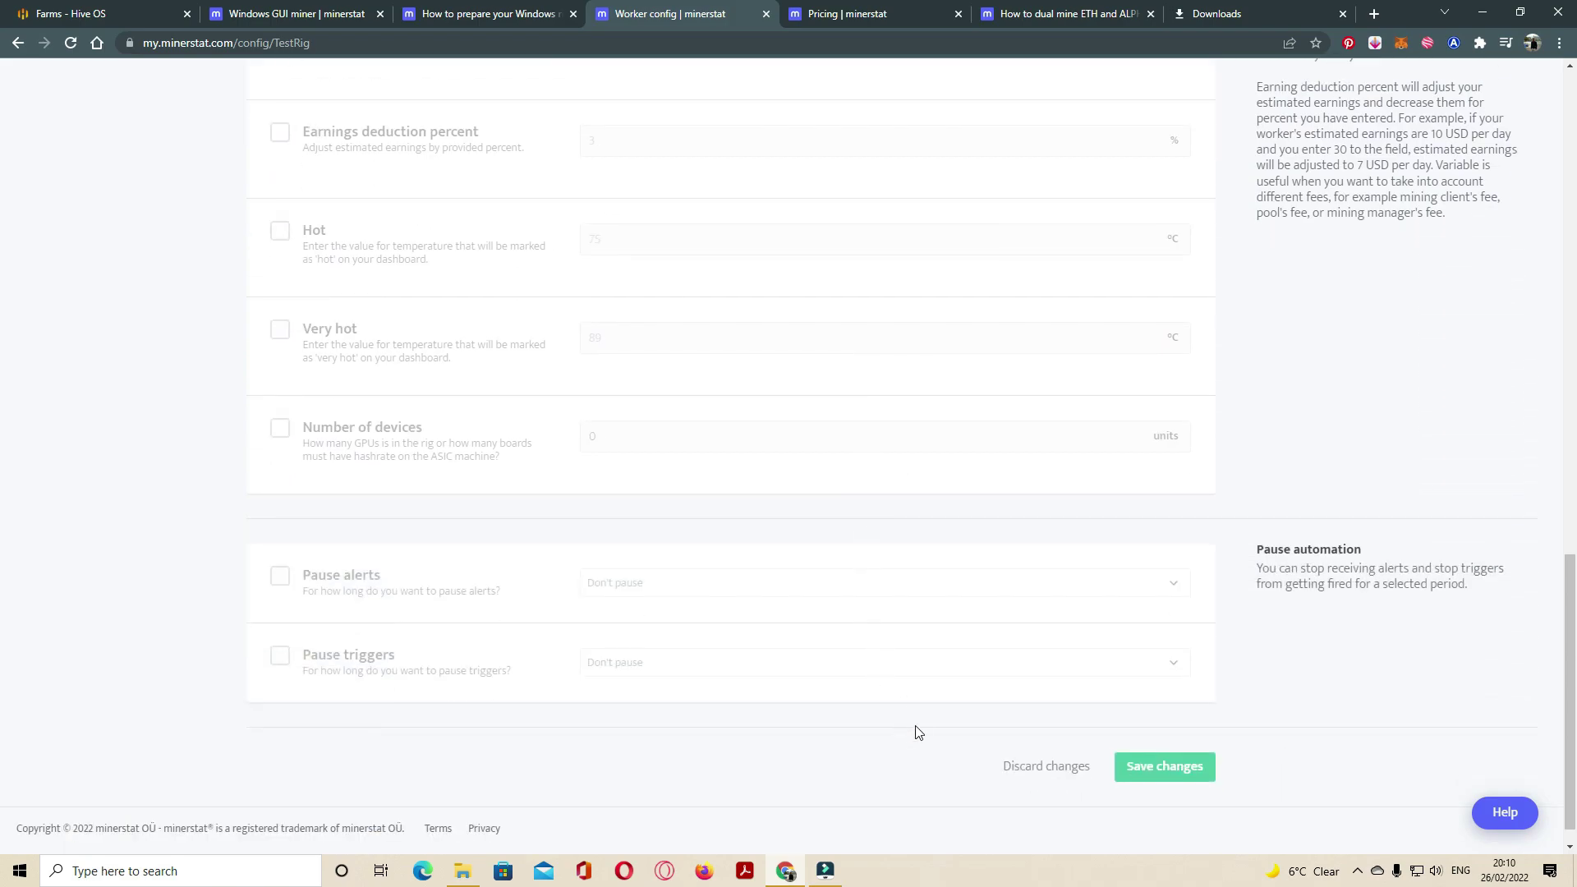
scroll(915, 733, up, 1)
click(1164, 847)
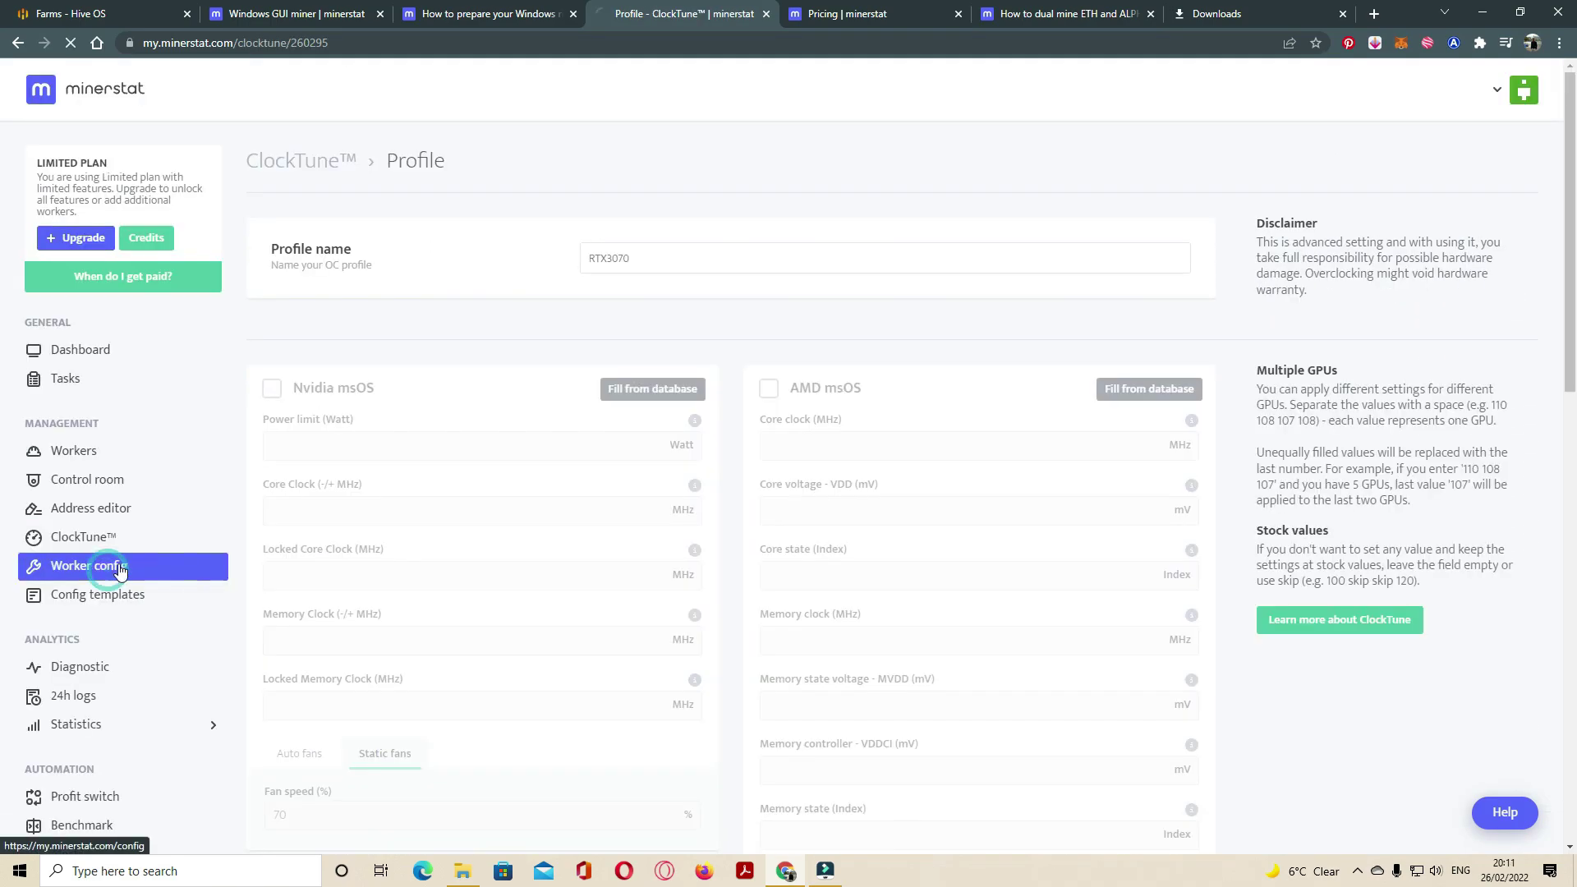
Step: Open the workers list, run the minerstat miner as administrator, and view TestRig's stats
click(107, 563)
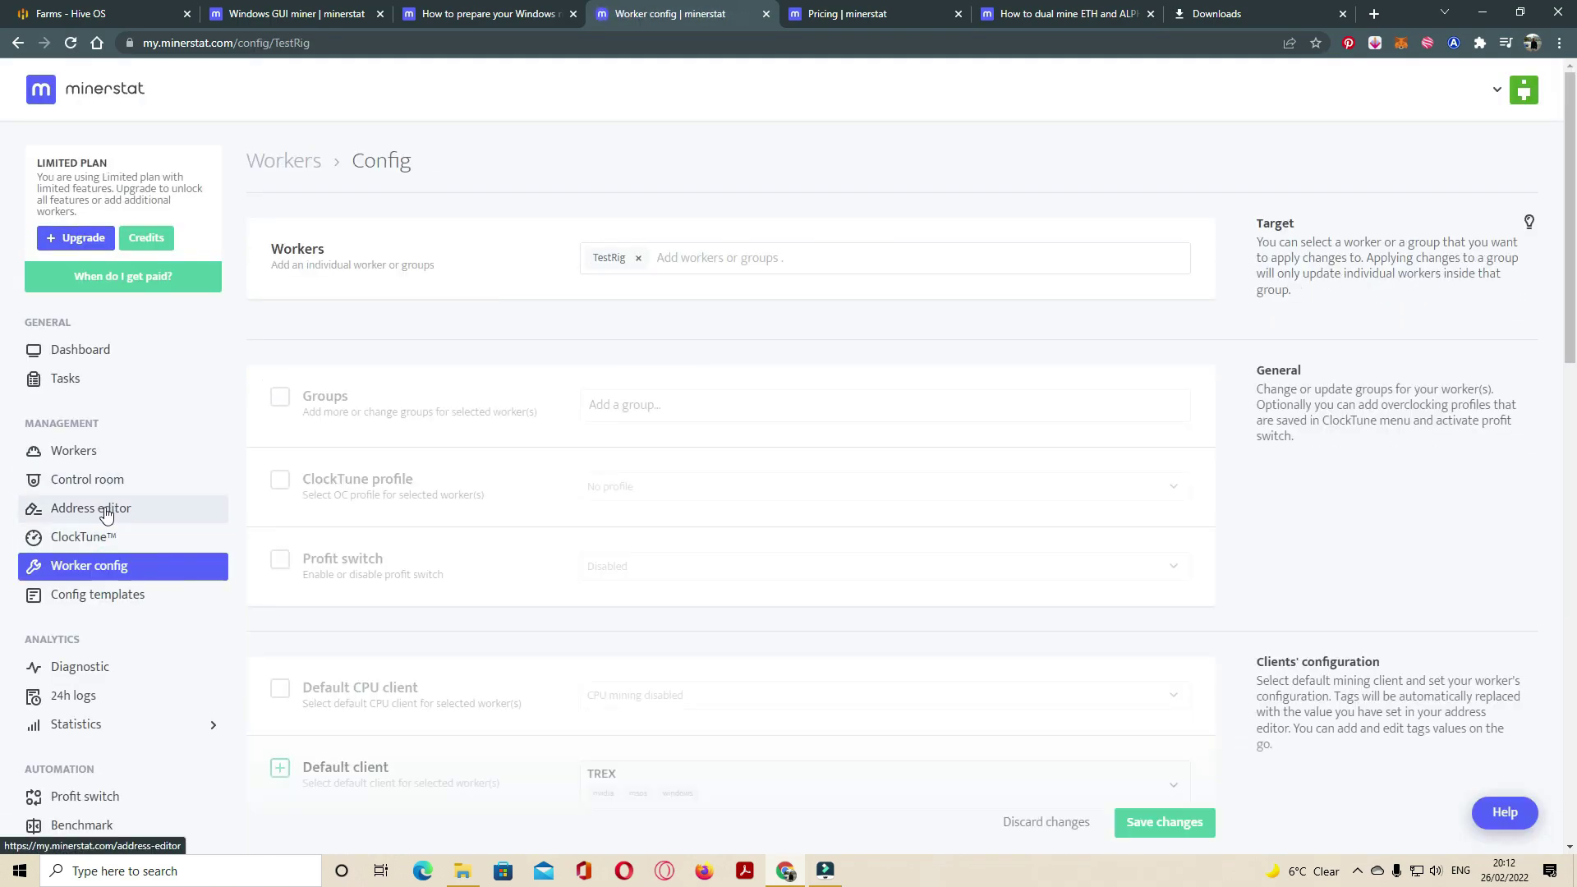
click(92, 451)
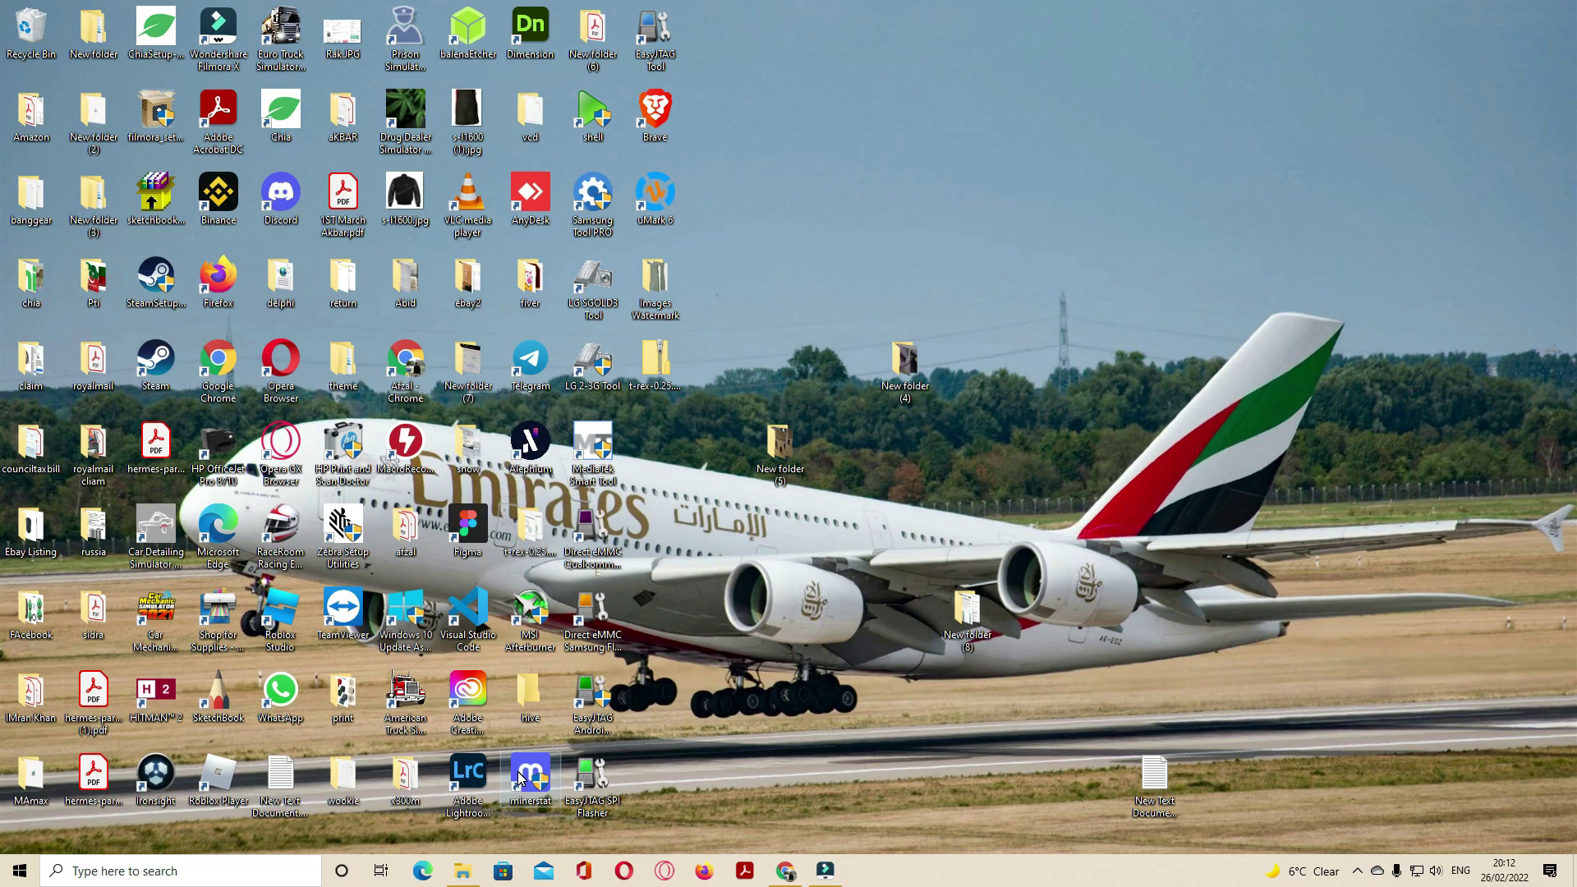
right_click(521, 775)
click(619, 444)
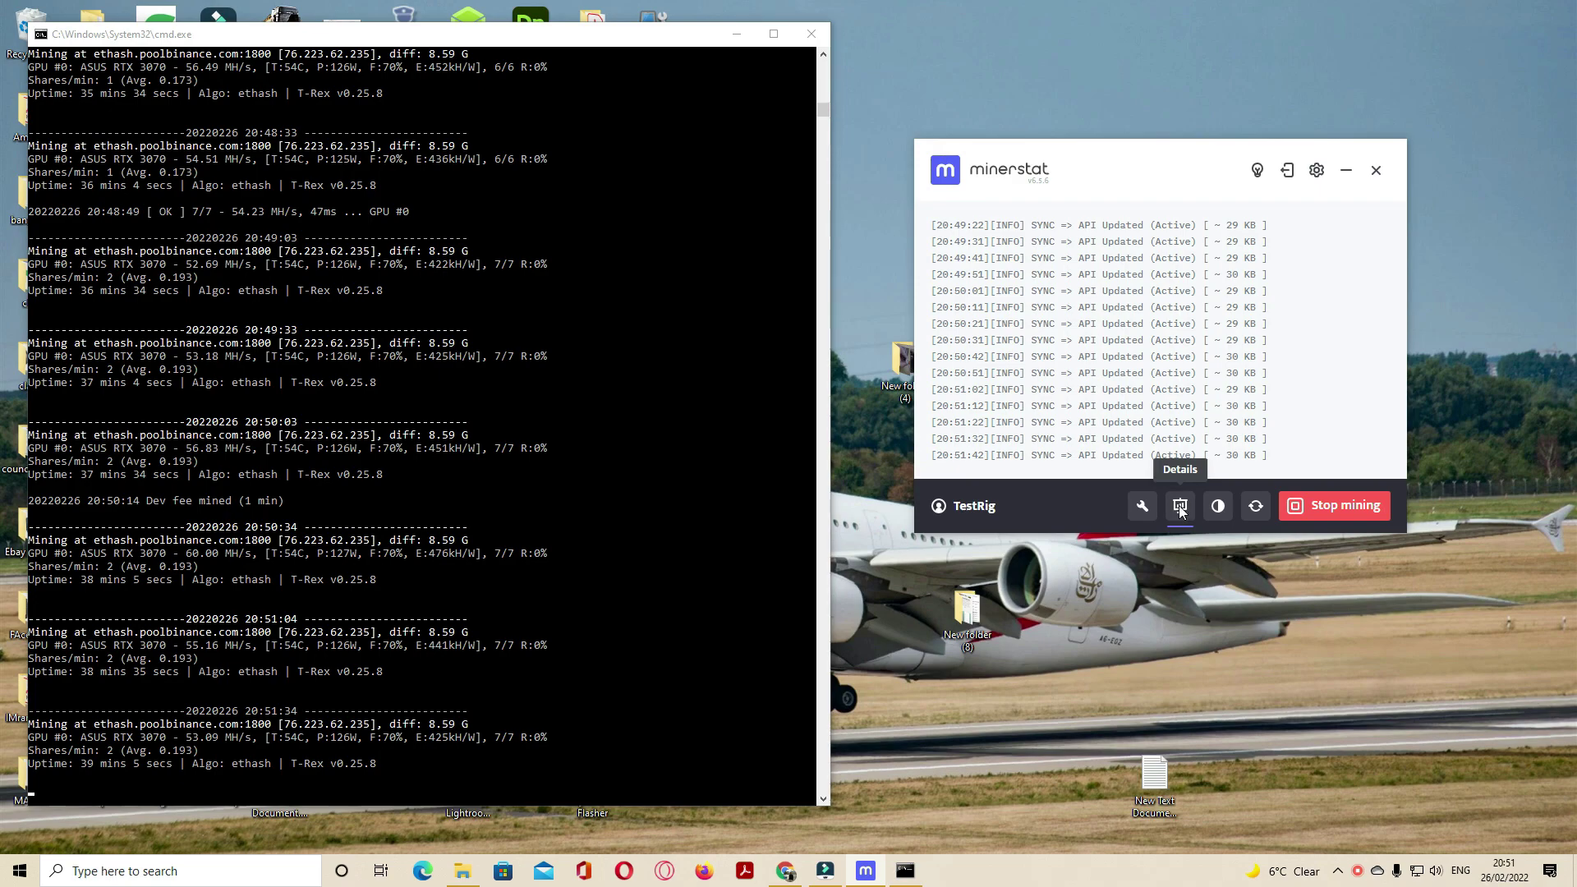
click(1180, 507)
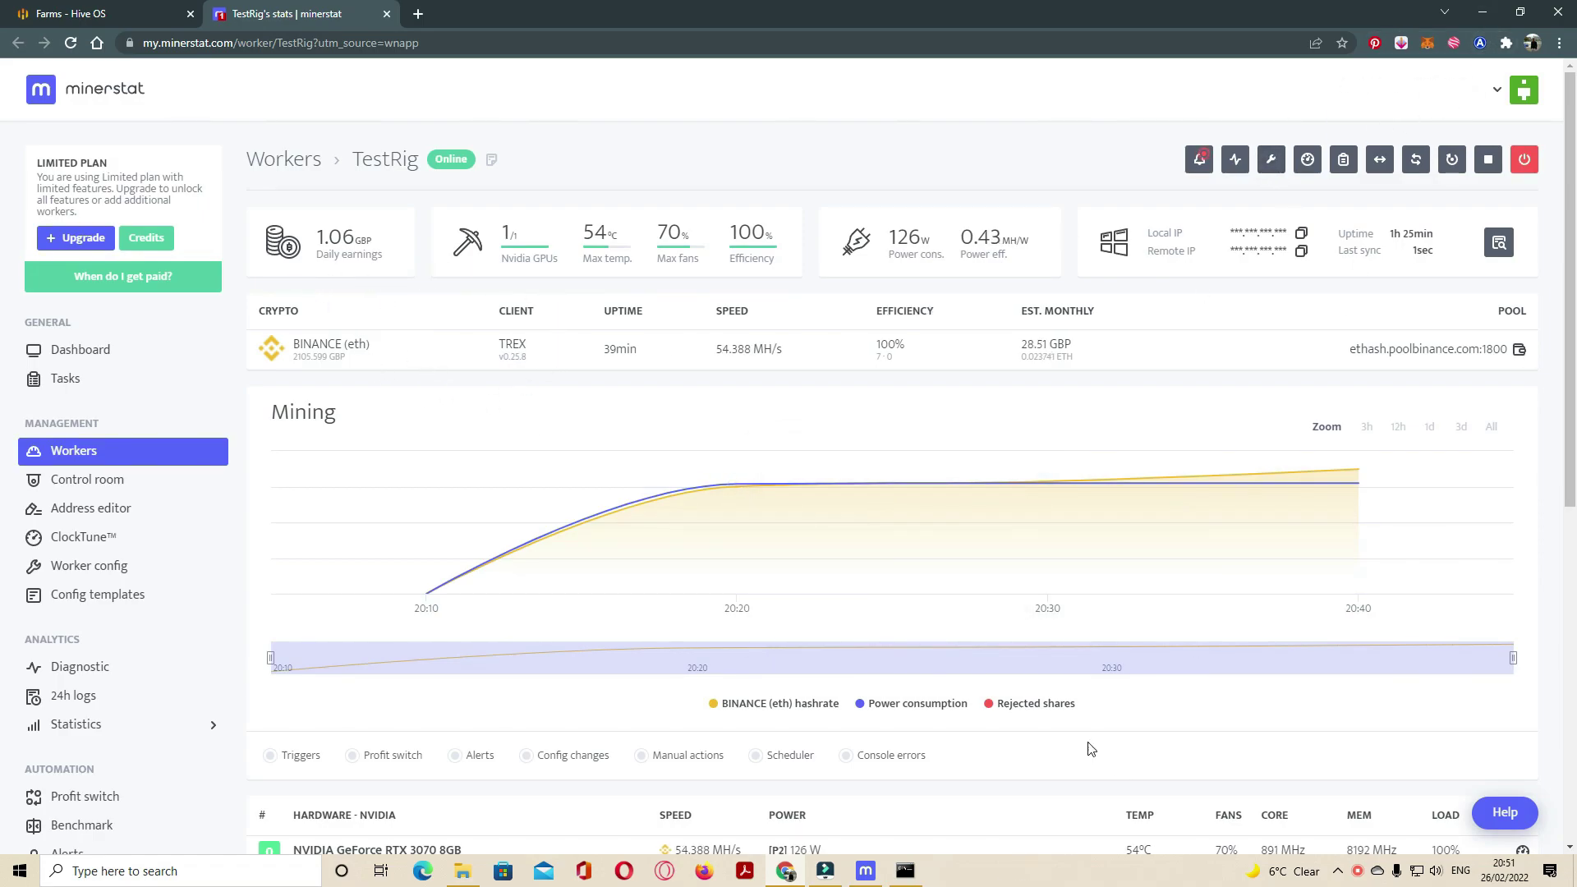
Step: Save TestRig's worker config with the ClockTune profile and T-Rex ETH client
click(1478, 15)
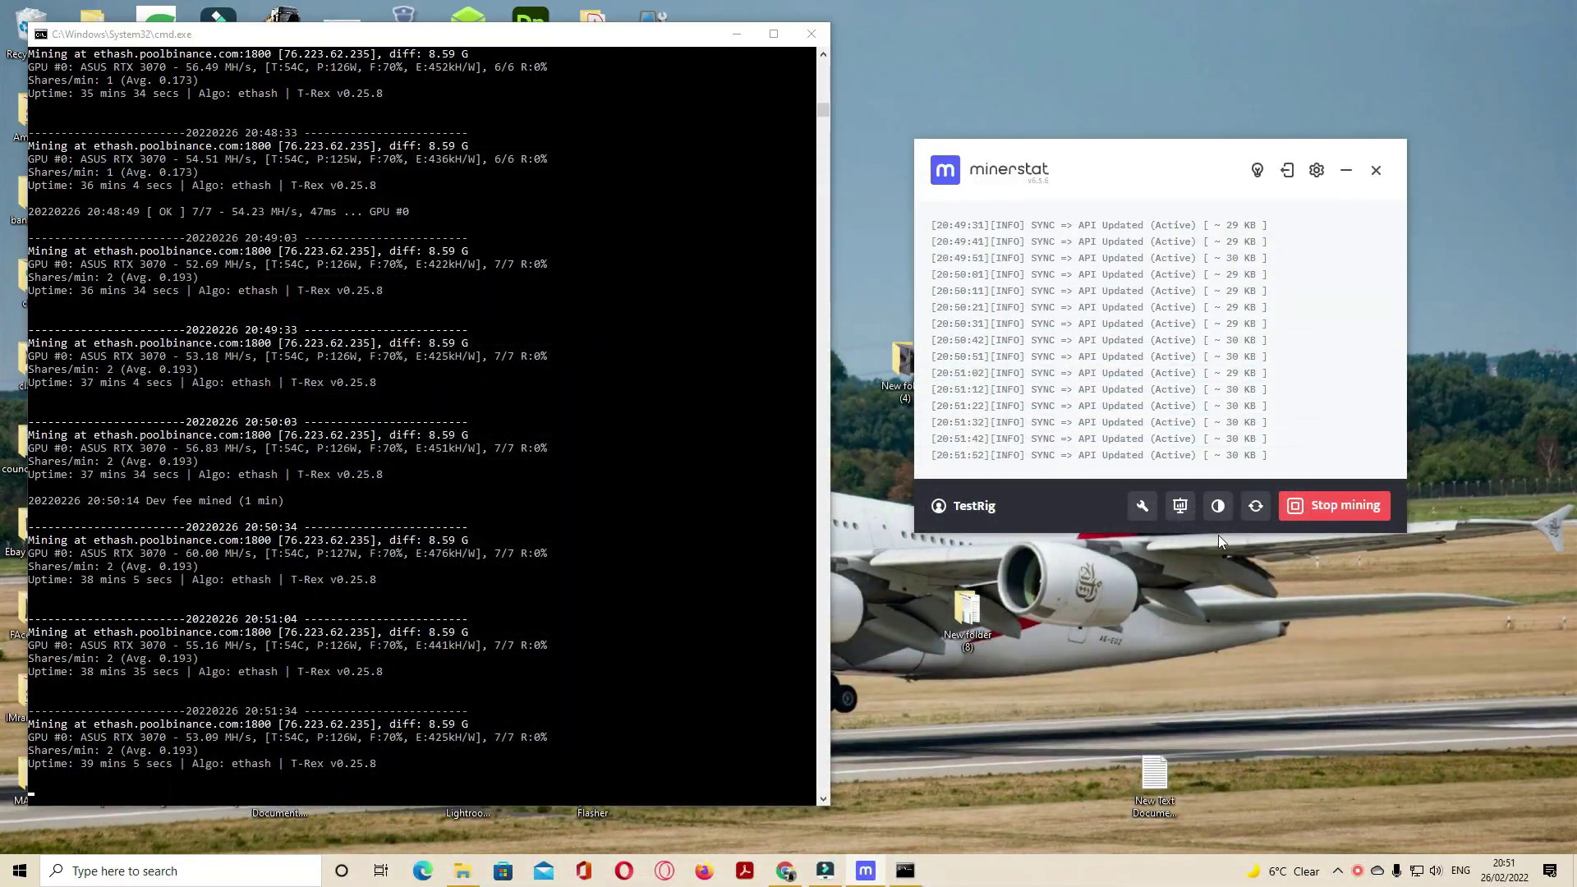
click(1144, 508)
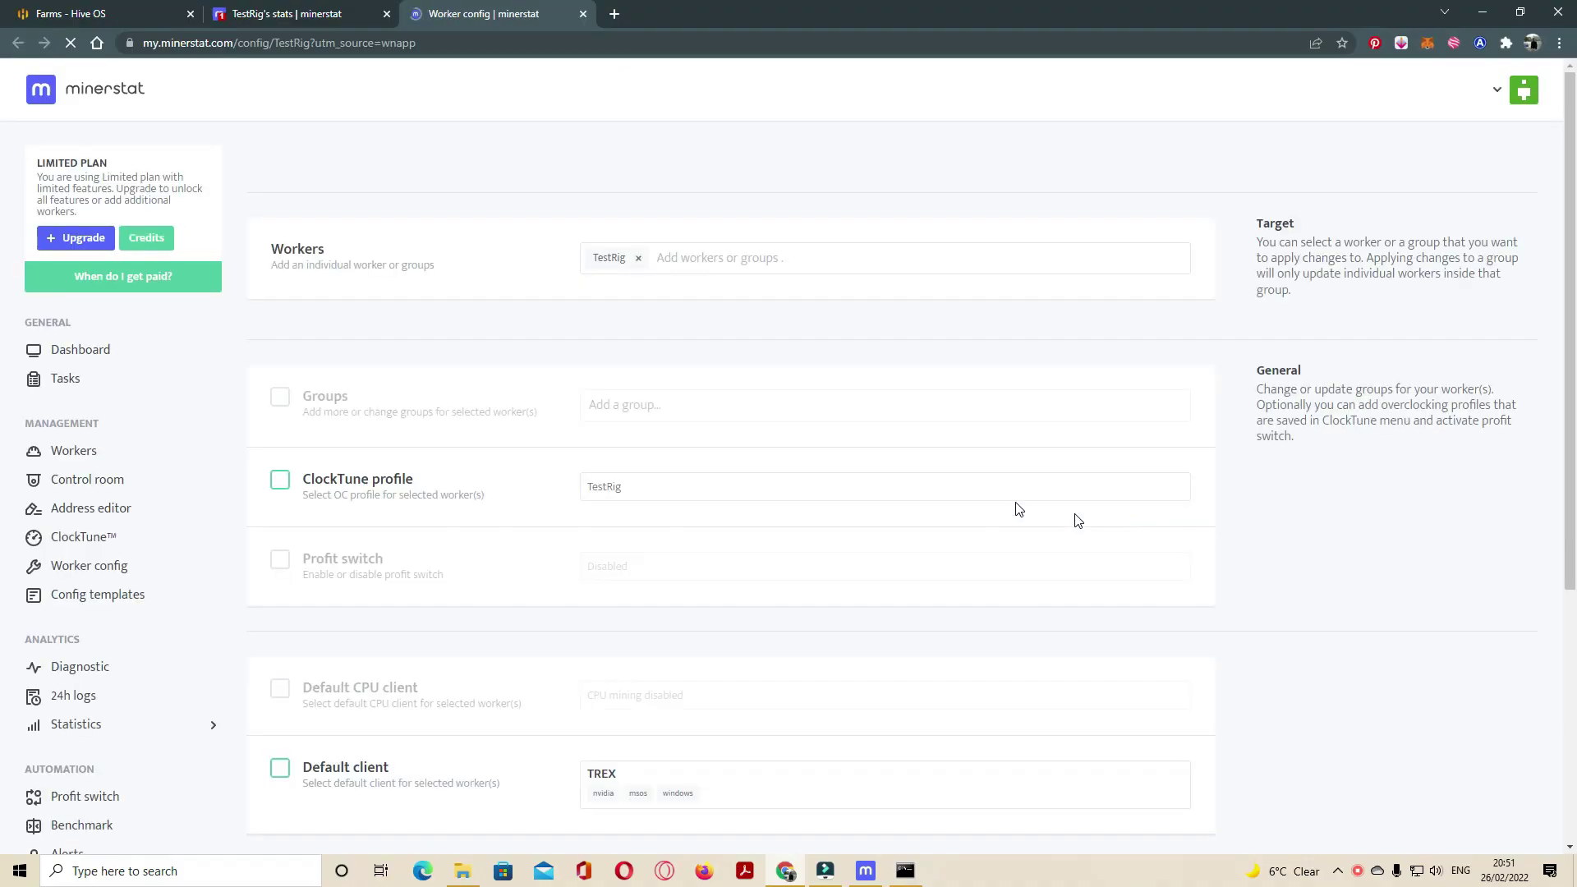
scroll(762, 572, down, 3)
scroll(763, 571, down, 1)
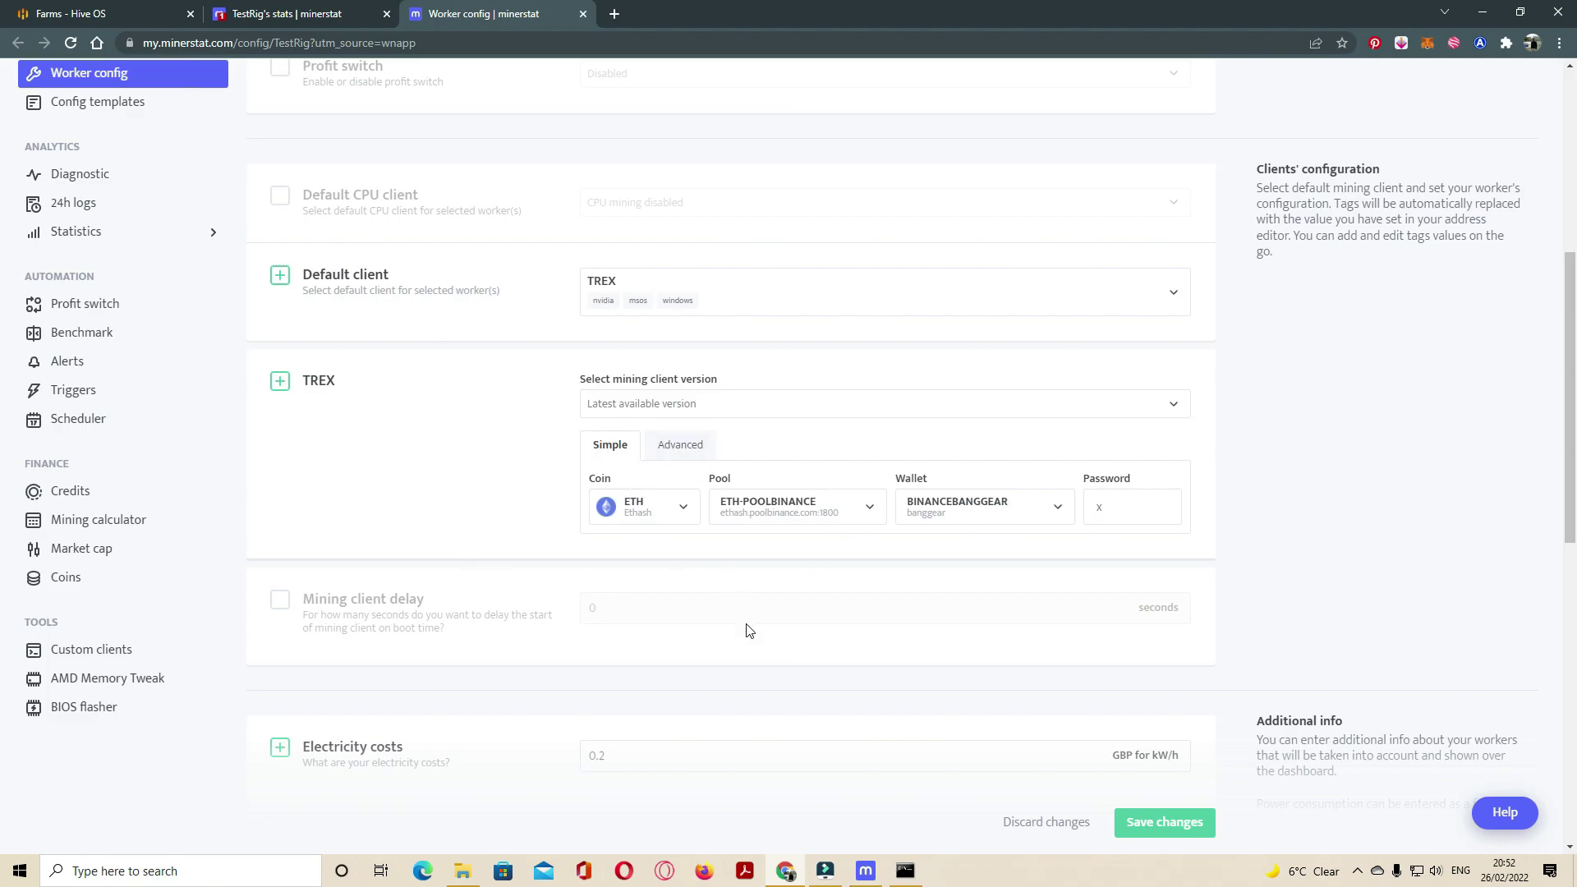
click(864, 871)
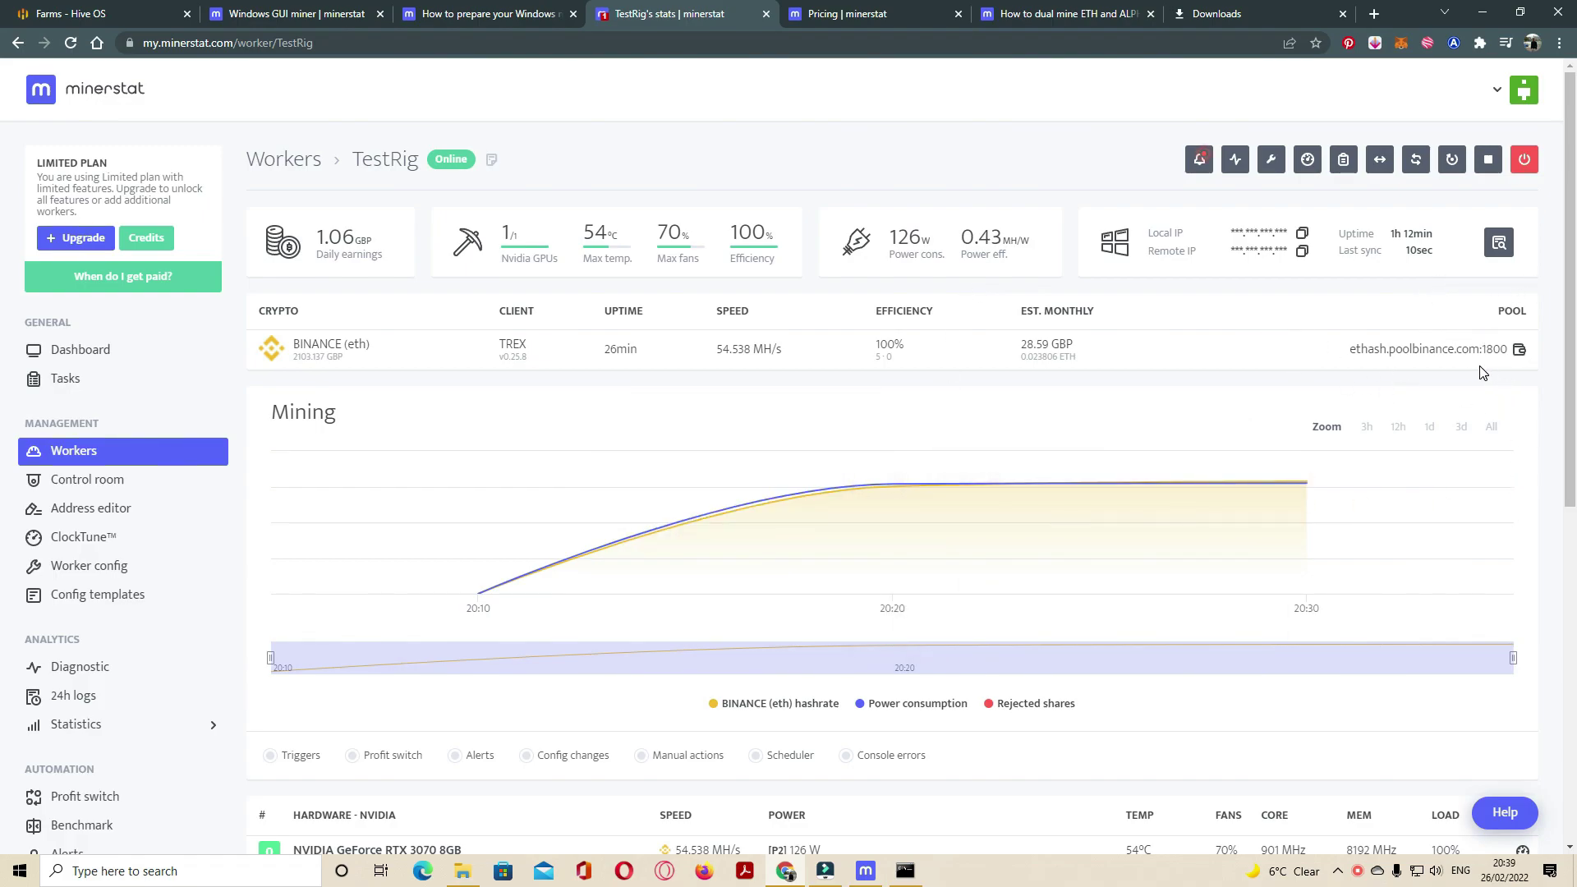
scroll(1085, 431, down, 2)
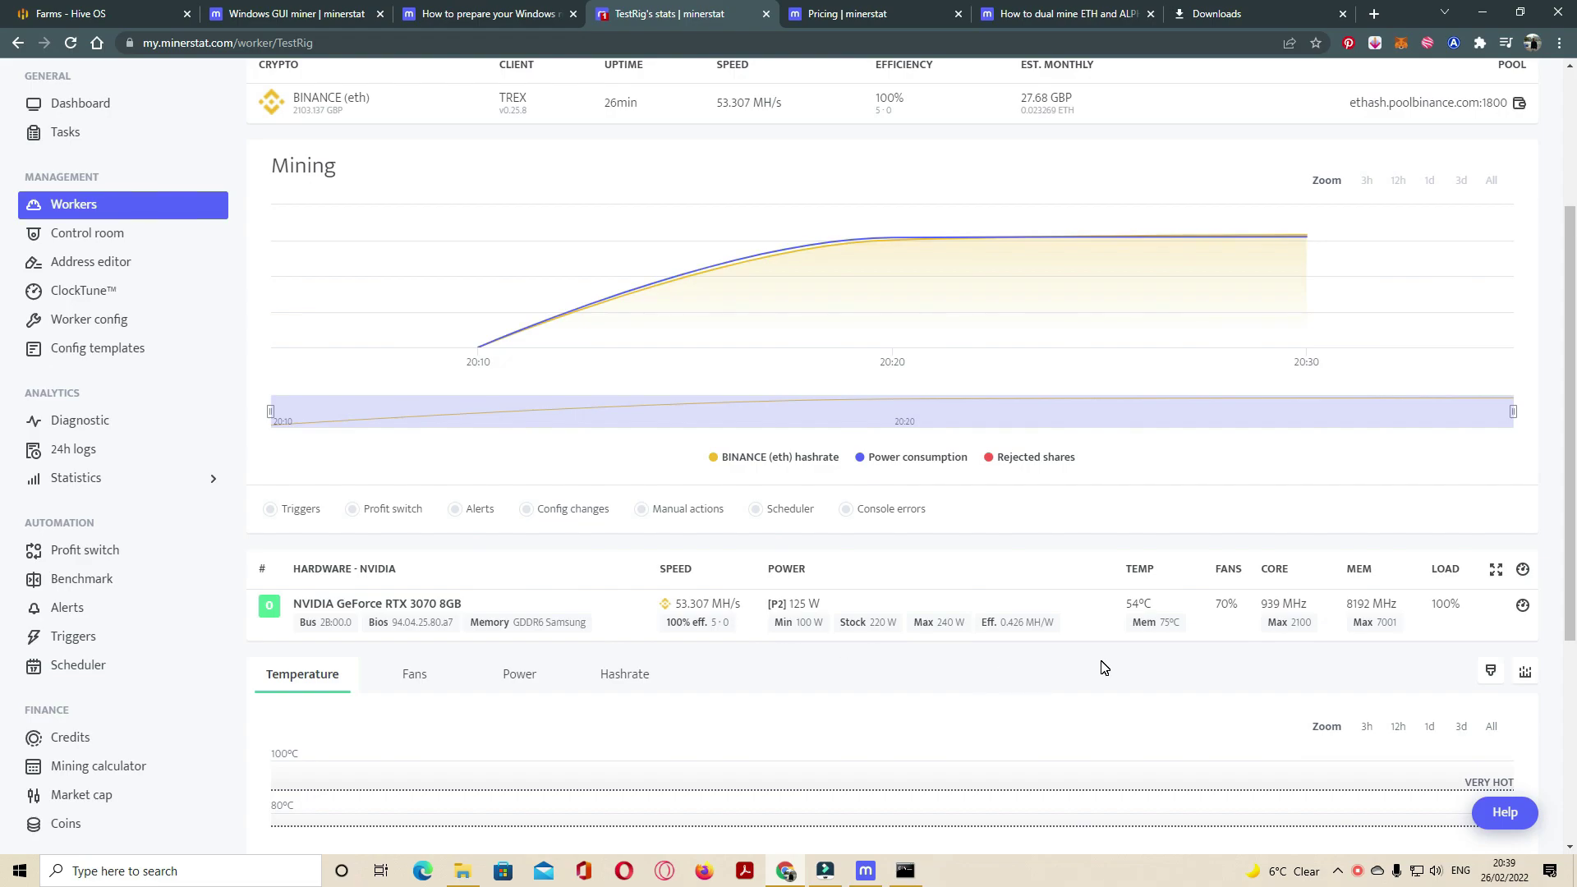
scroll(1103, 667, down, 1)
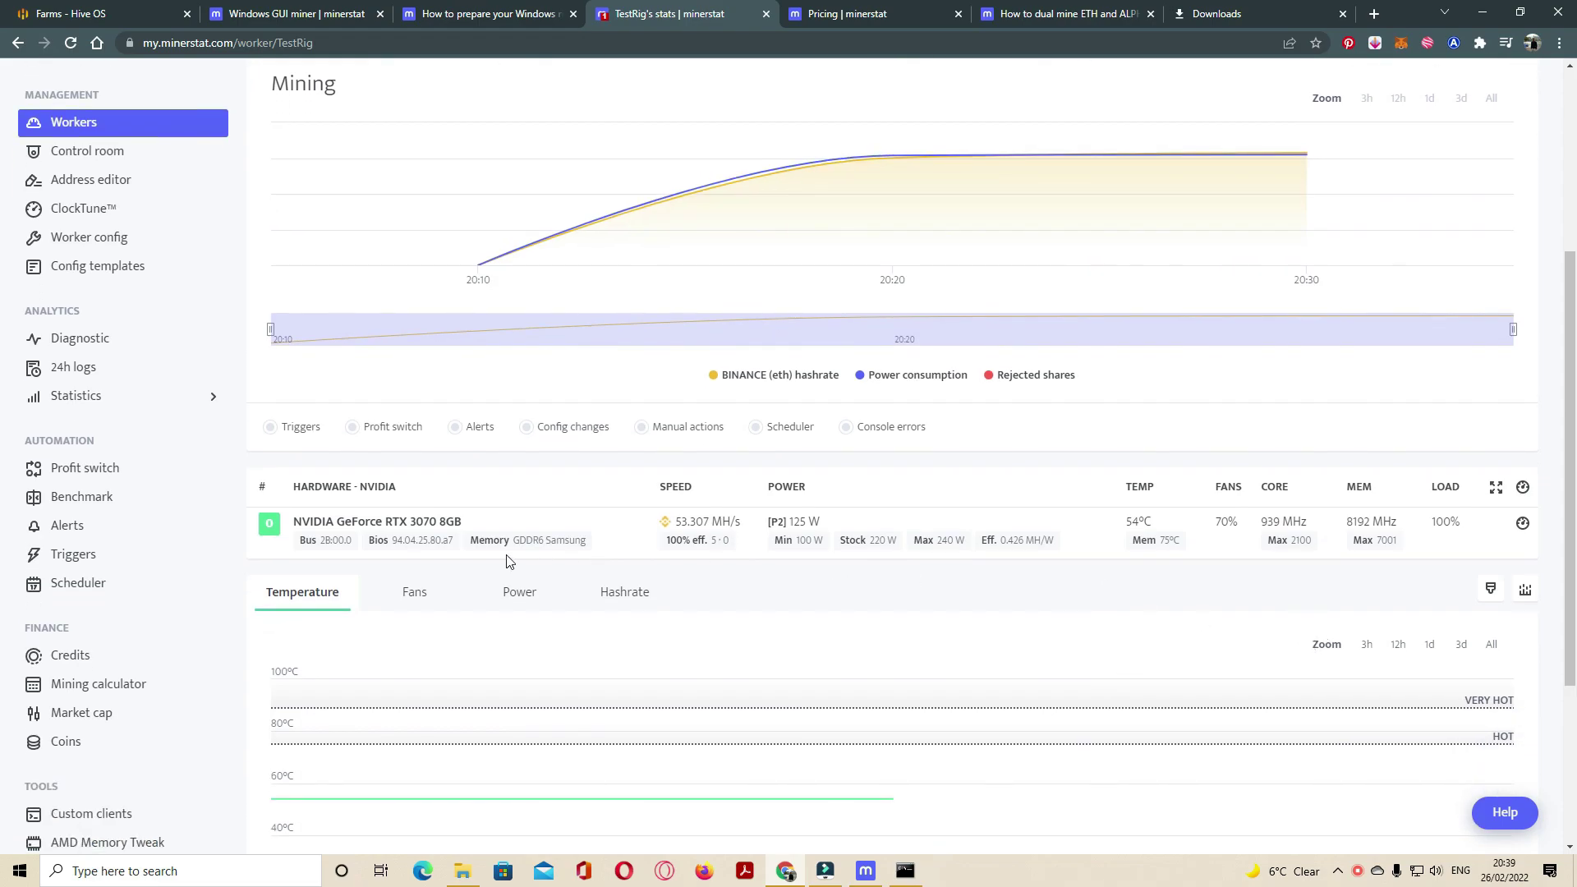
Step: Apply ClockTune's 58% power limit, -502 MHz core and 1400 MHz memory to the RTX 3070
click(1524, 525)
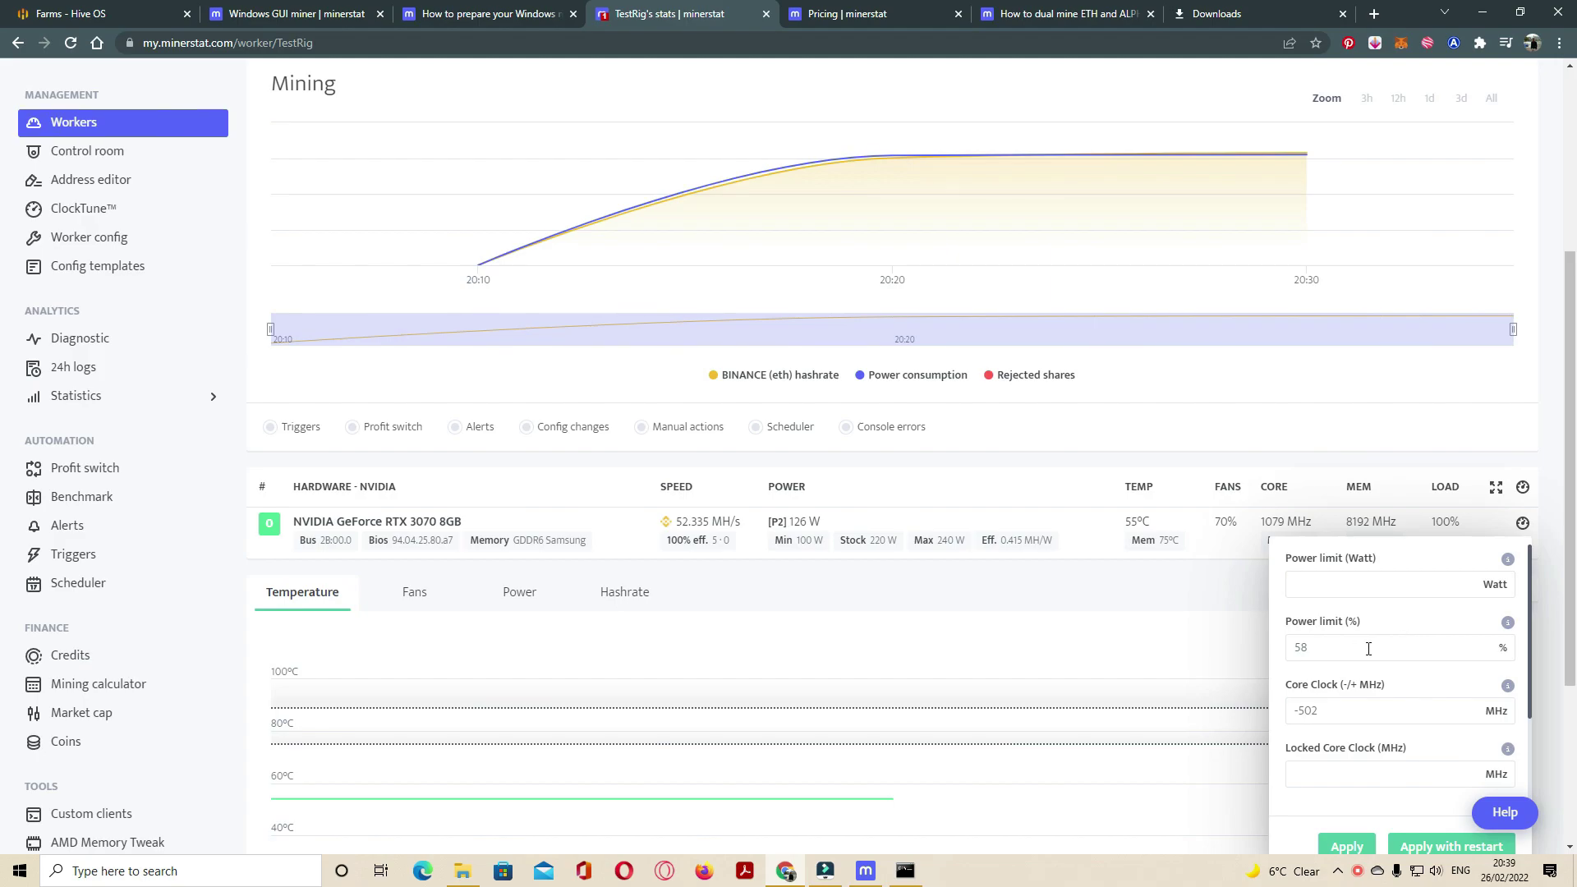
scroll(1367, 648, down, 1)
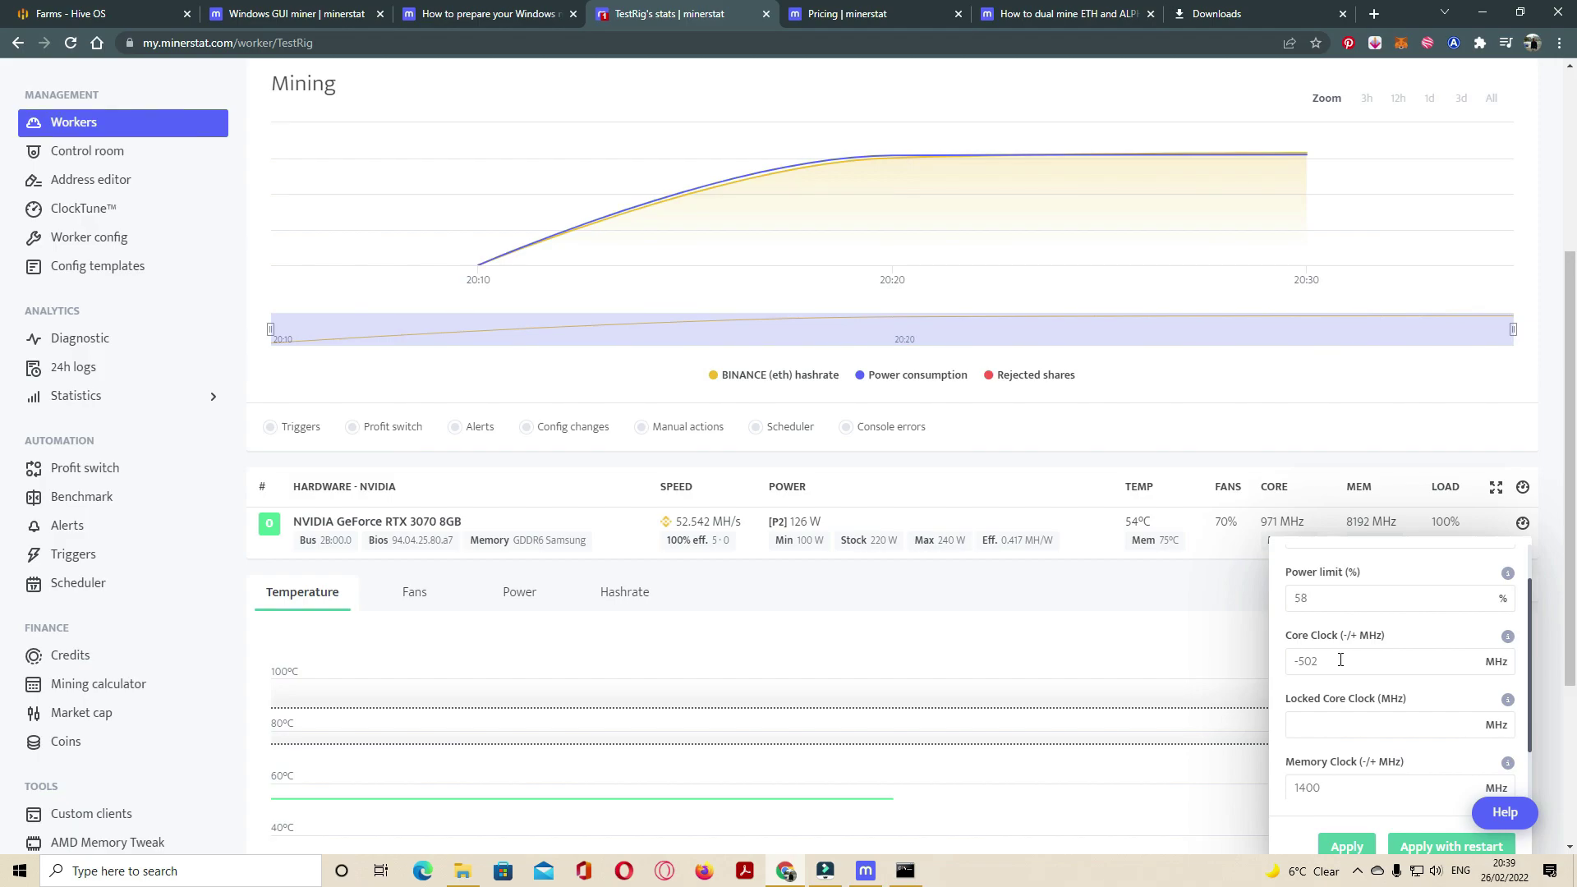
scroll(1350, 659, down, 1)
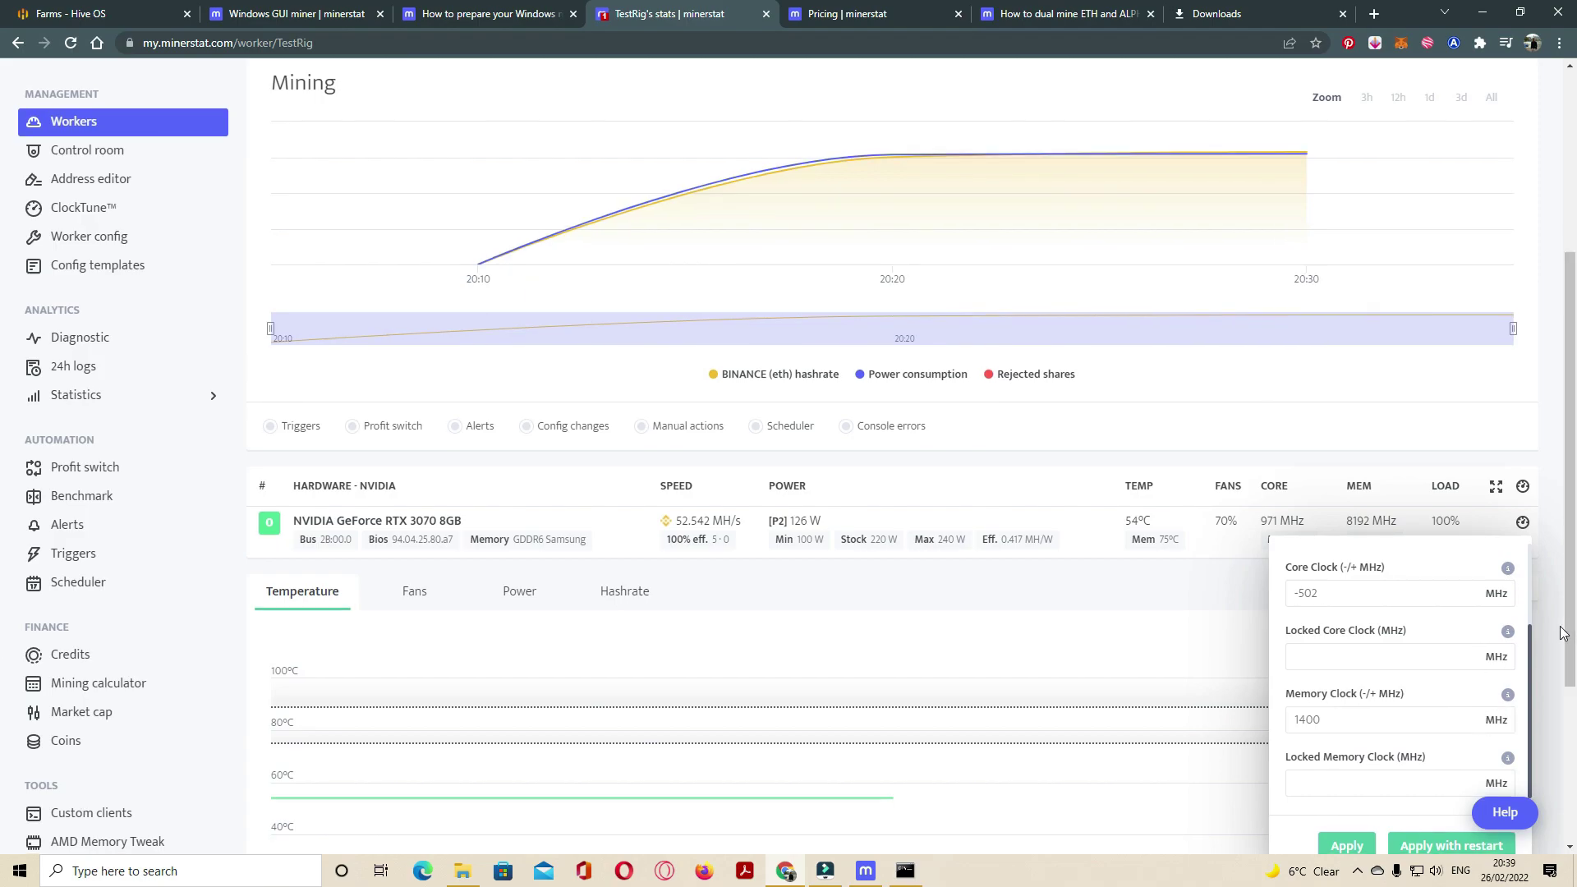
scroll(1515, 721, down, 2)
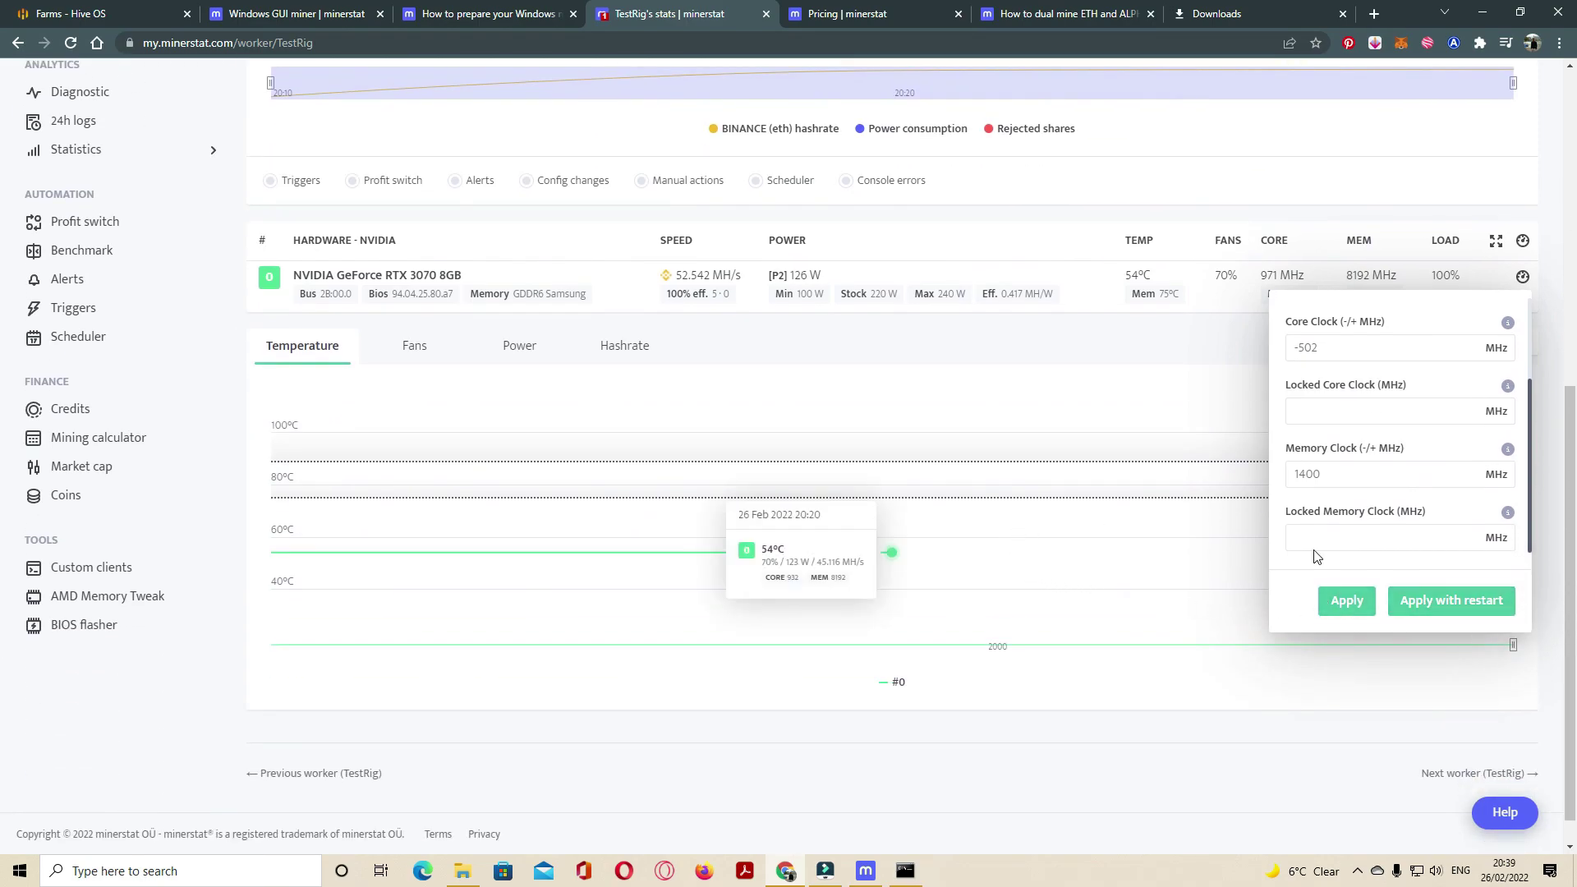
click(1346, 600)
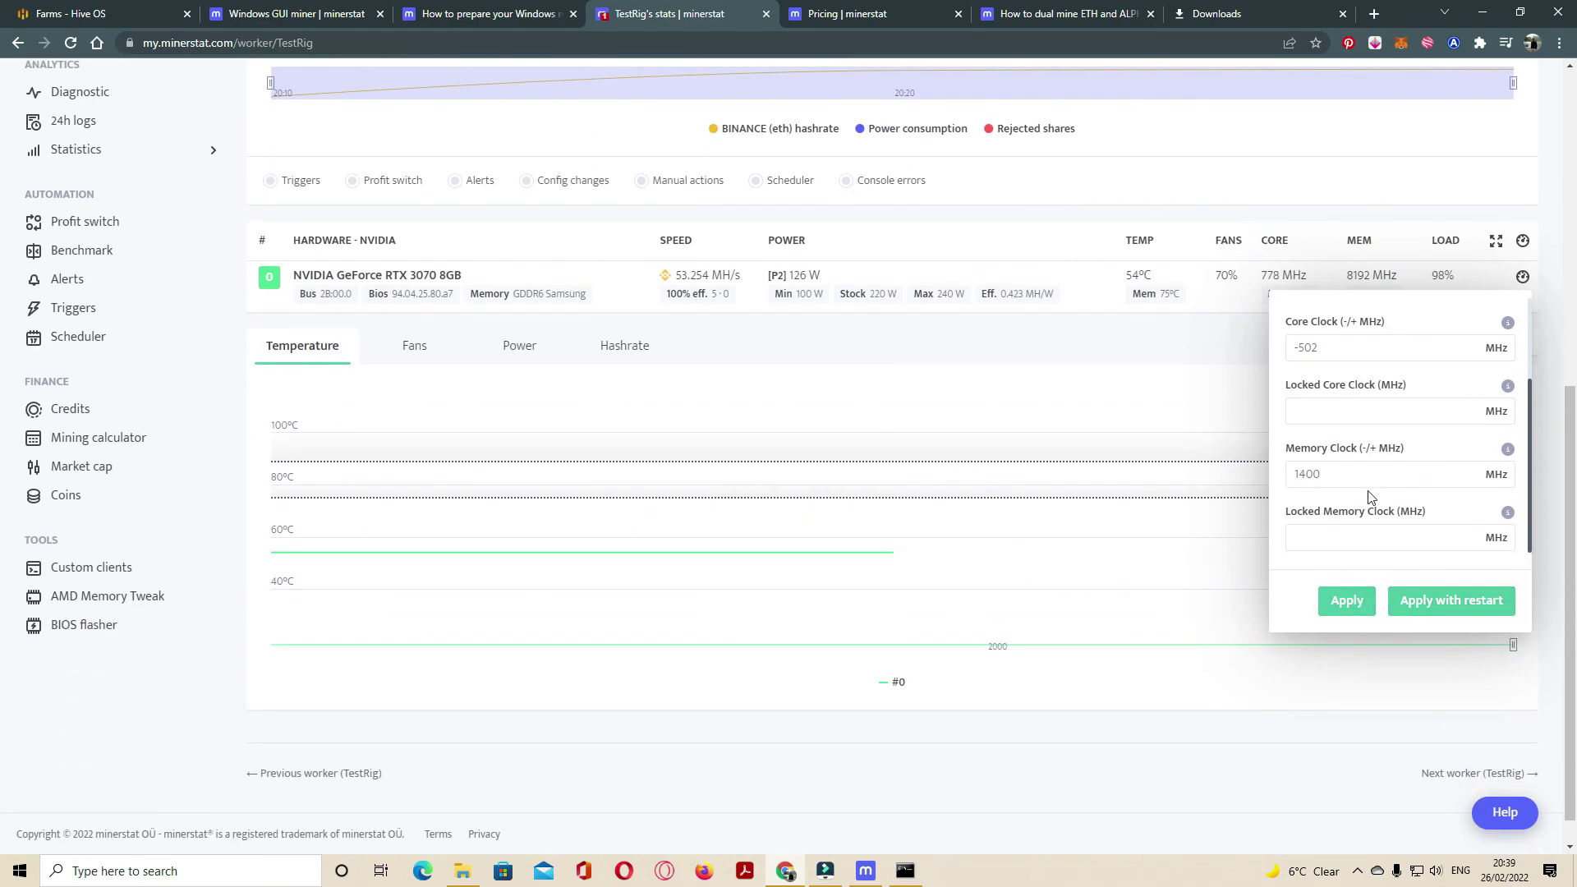
scroll(1370, 515, up, 2)
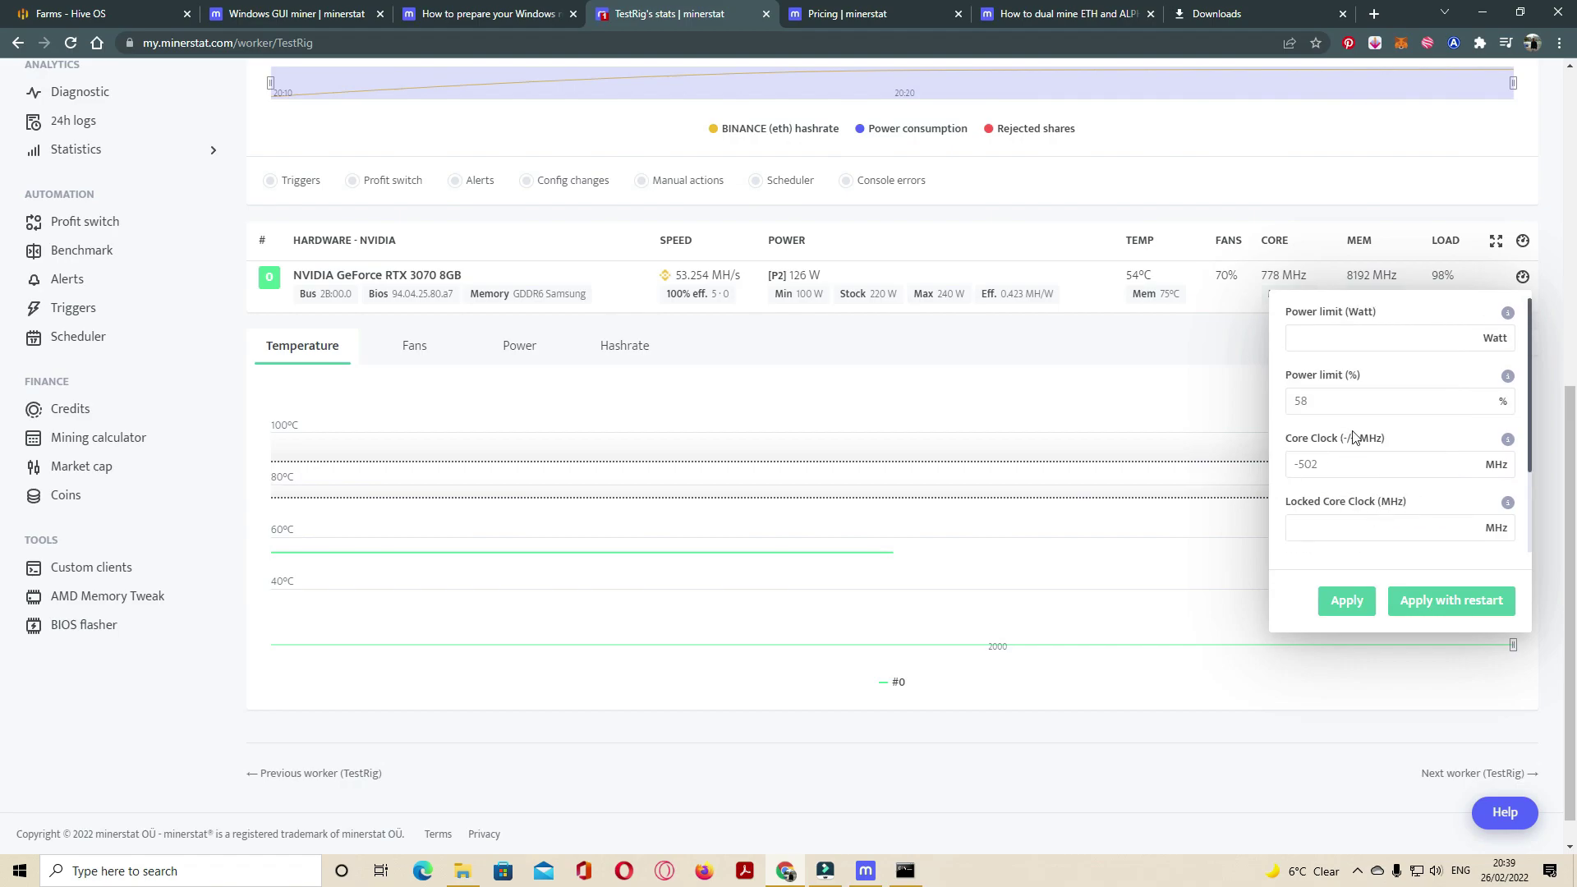
click(1020, 402)
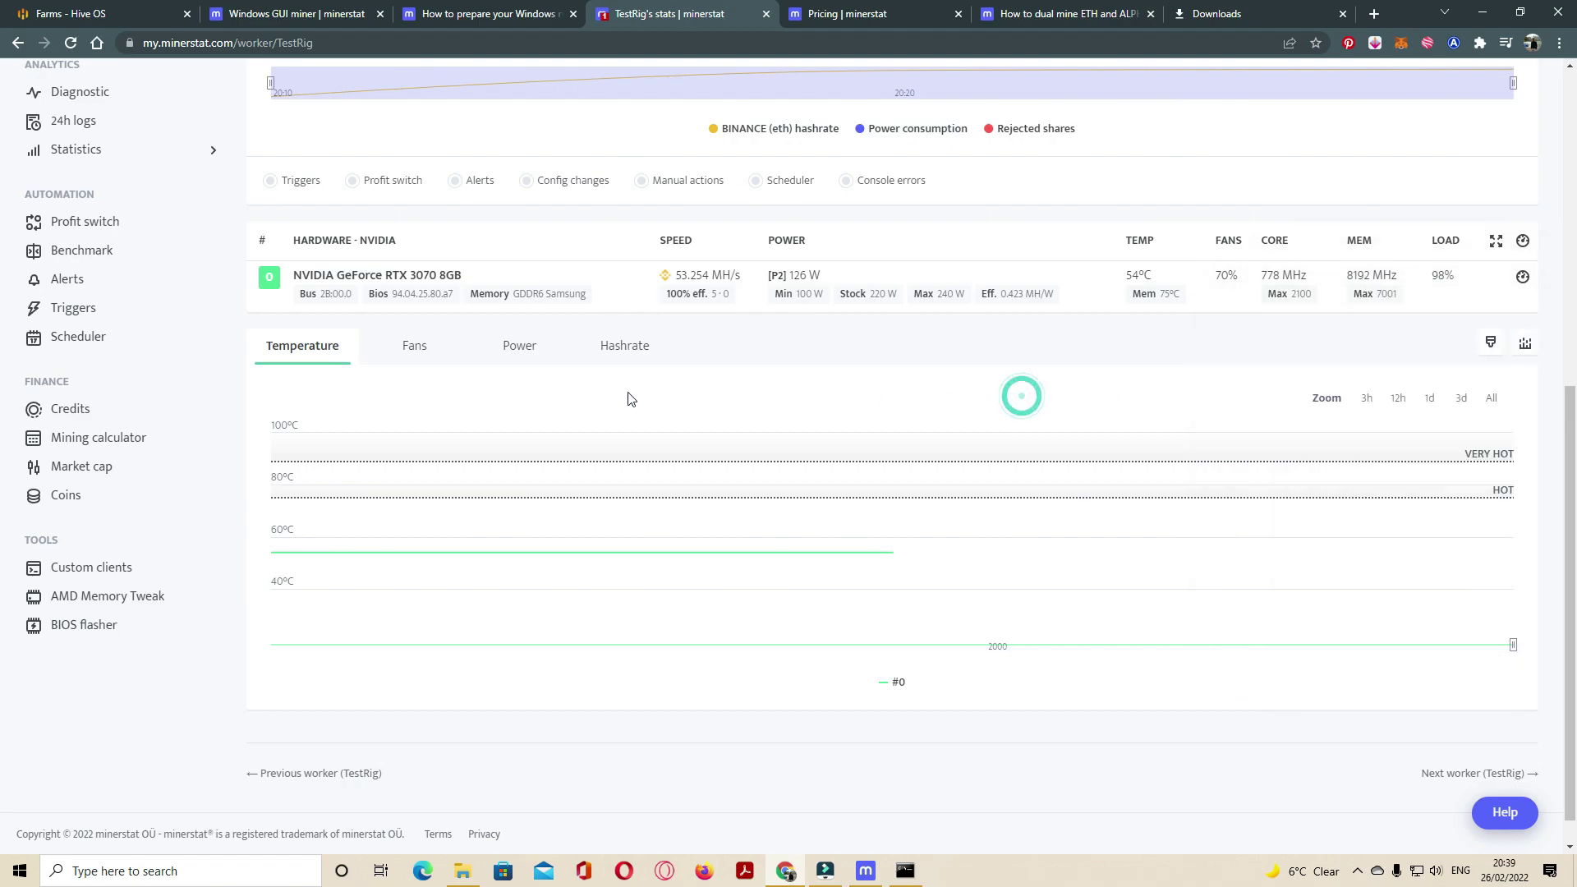
click(419, 350)
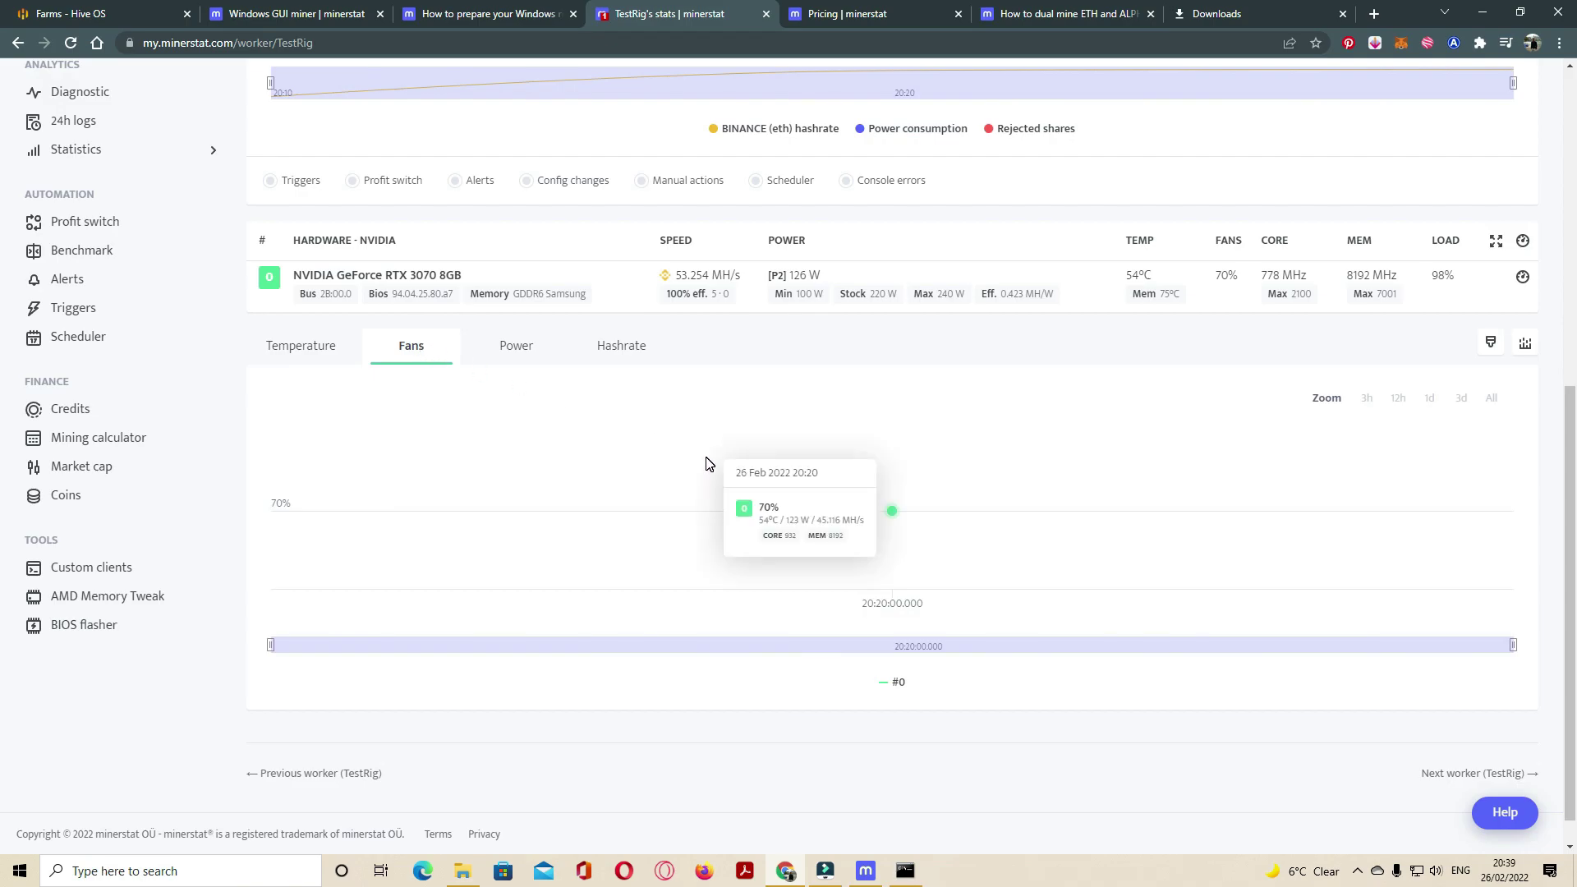
click(518, 357)
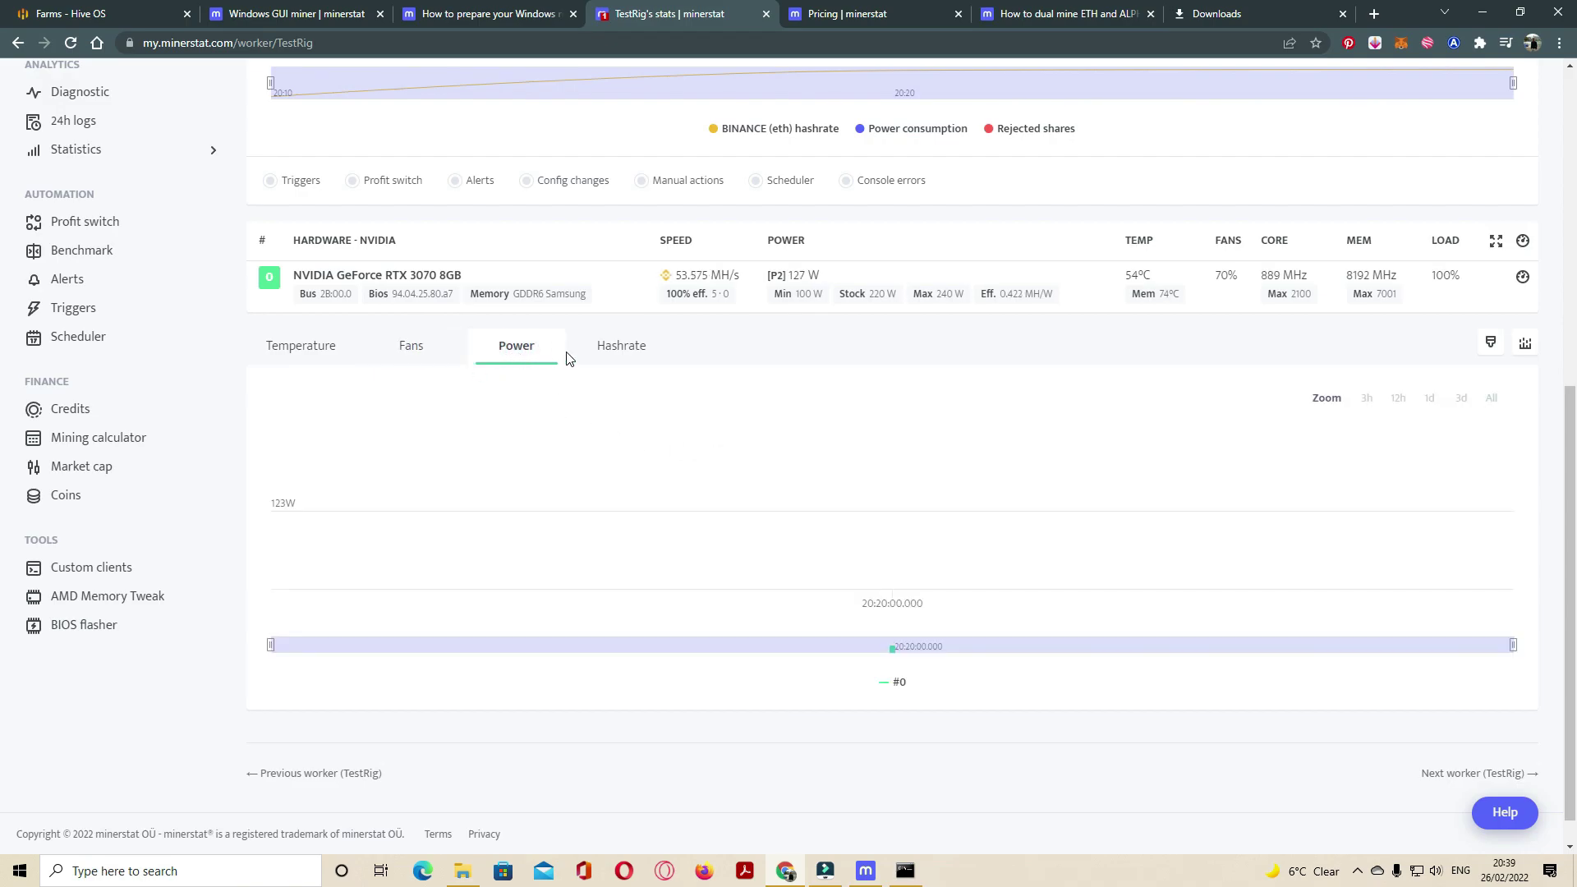
click(632, 357)
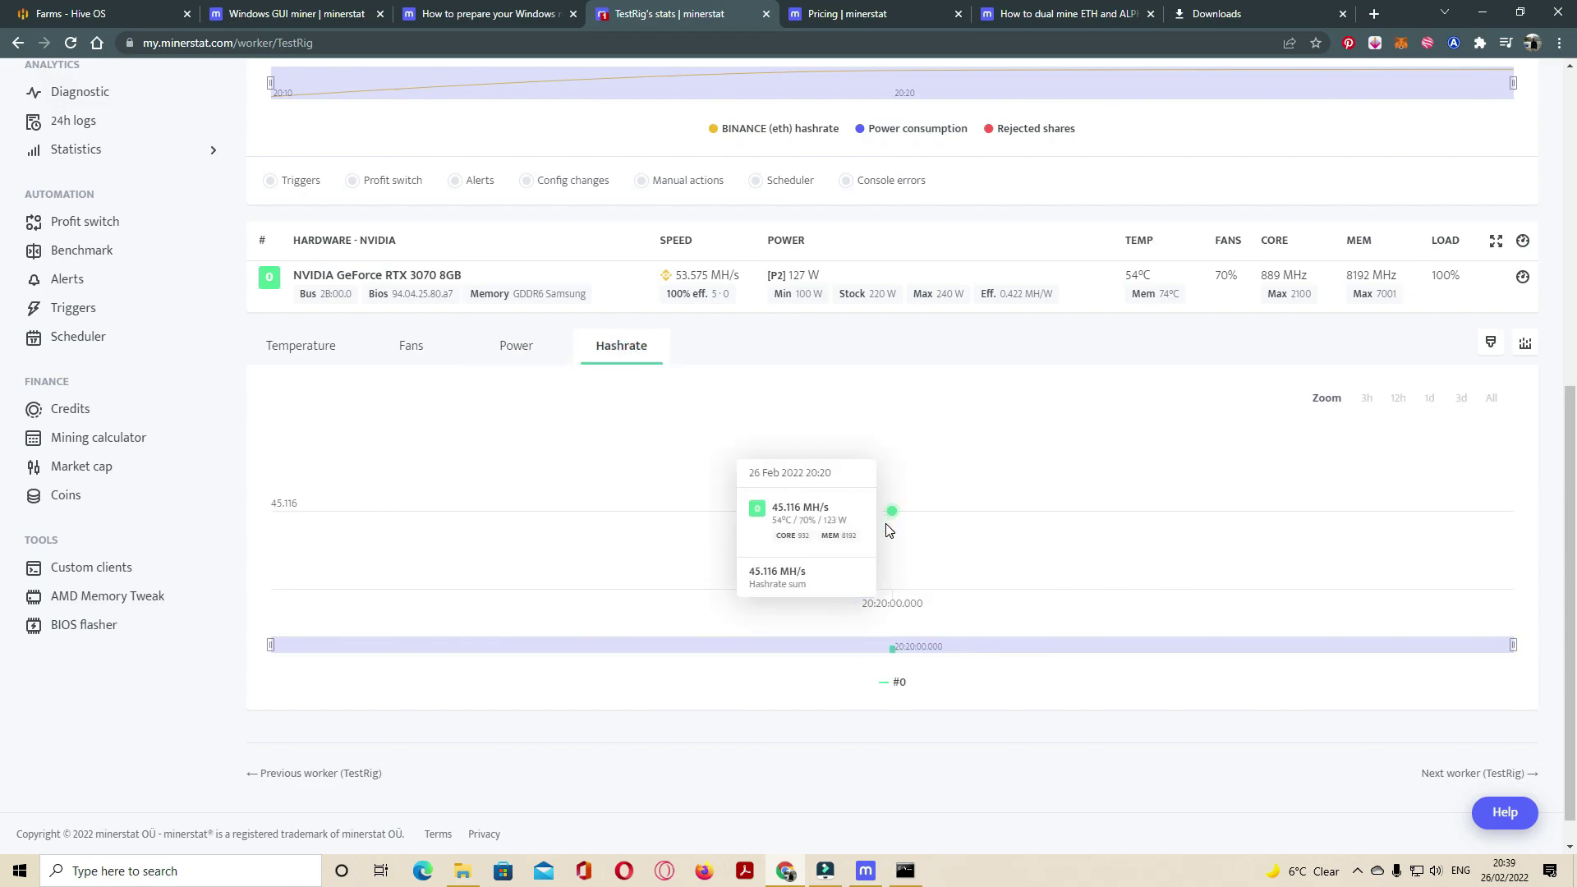
click(1526, 344)
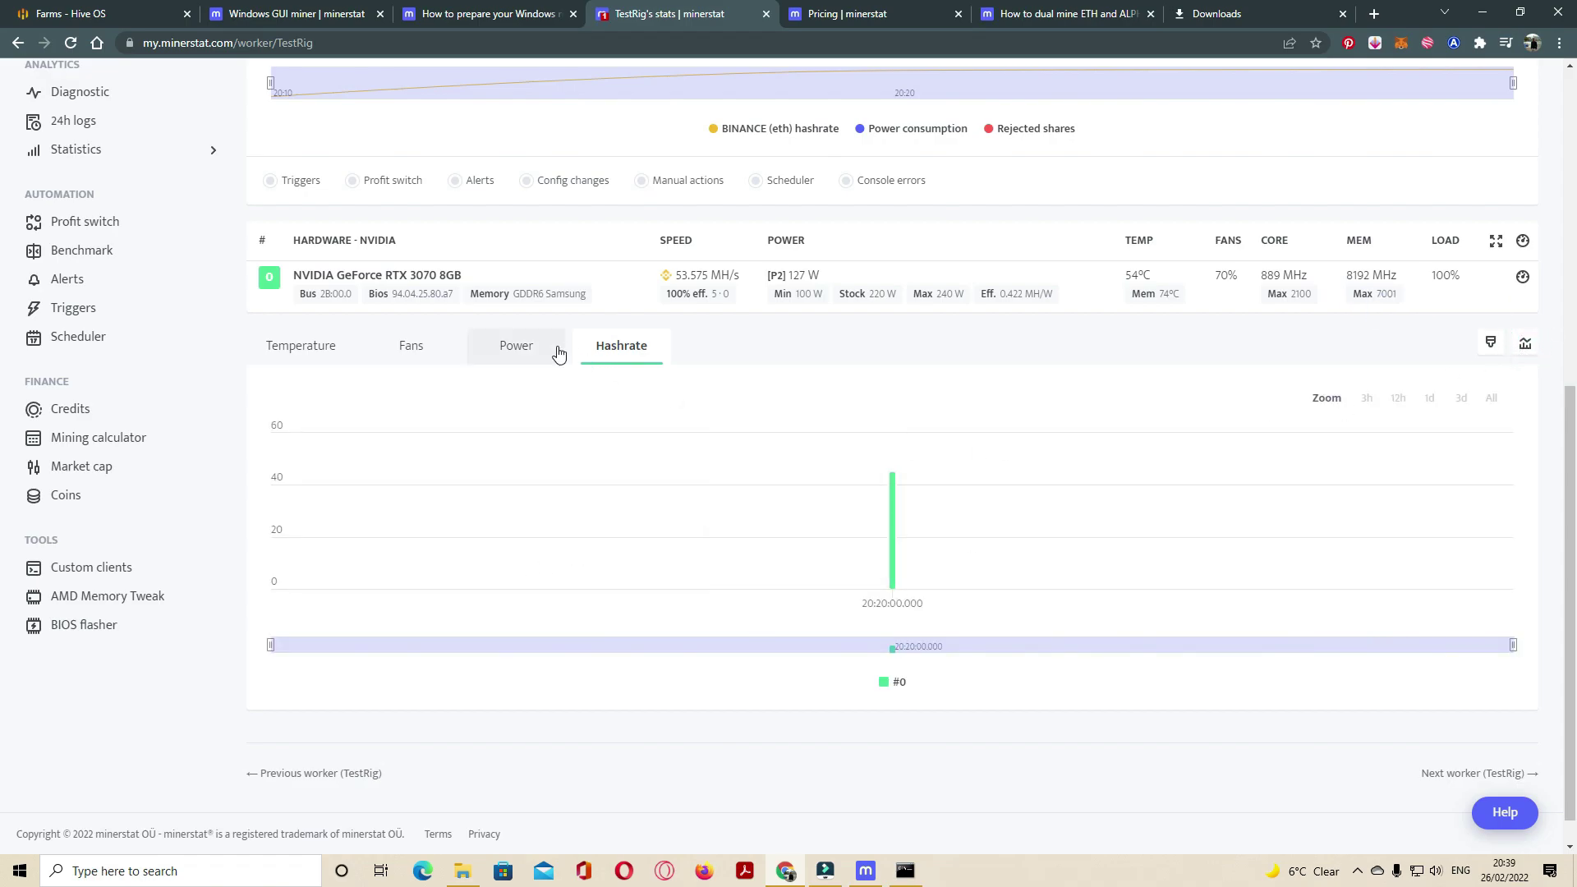
click(517, 355)
click(413, 354)
click(314, 352)
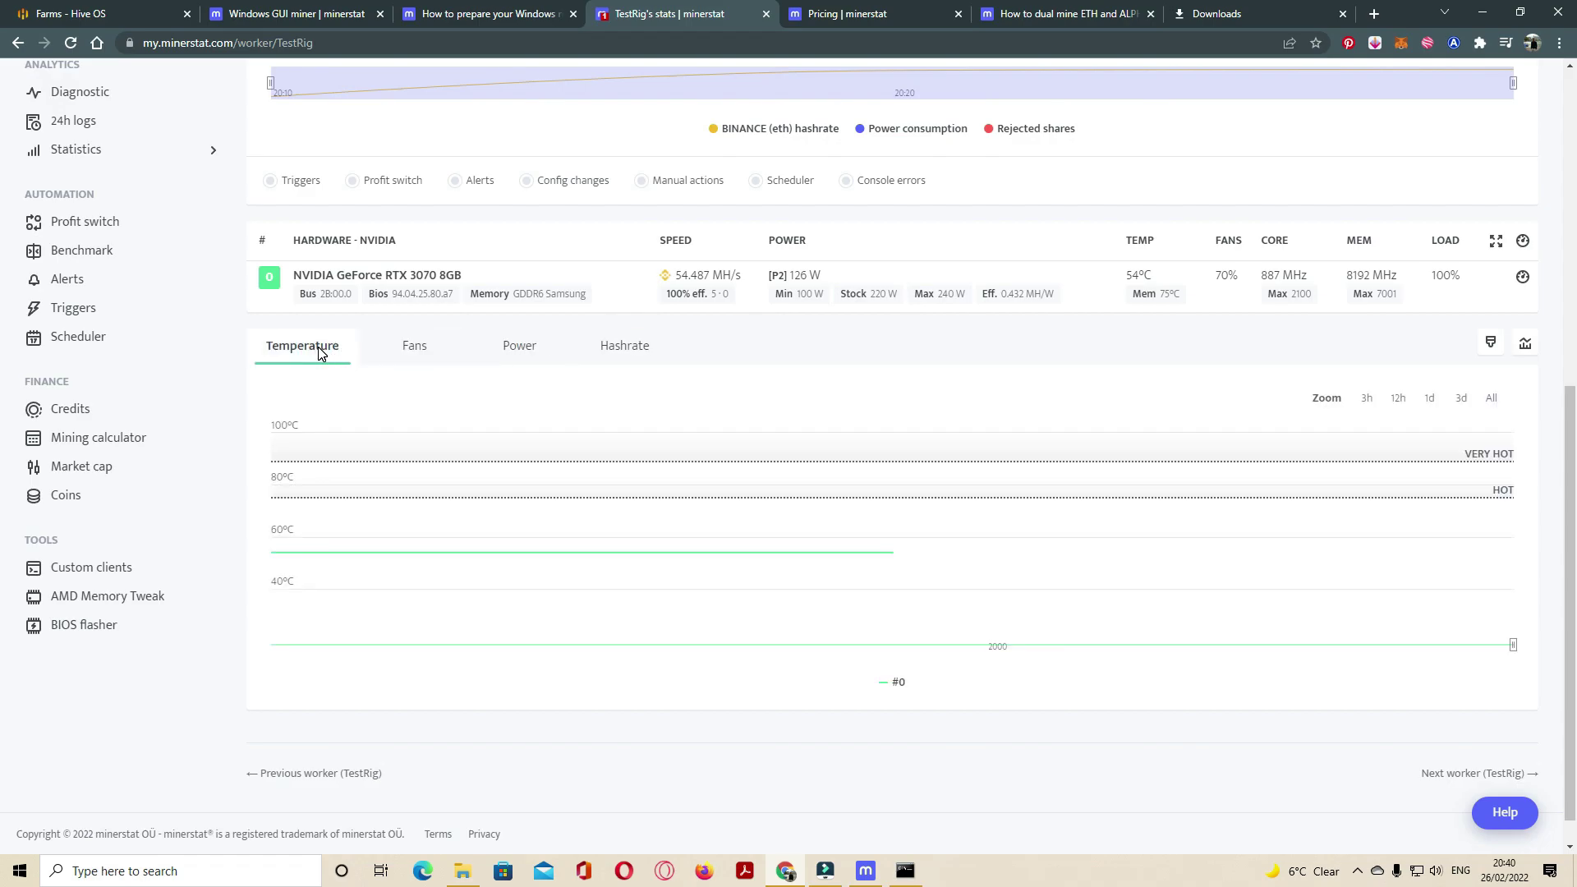
click(1525, 344)
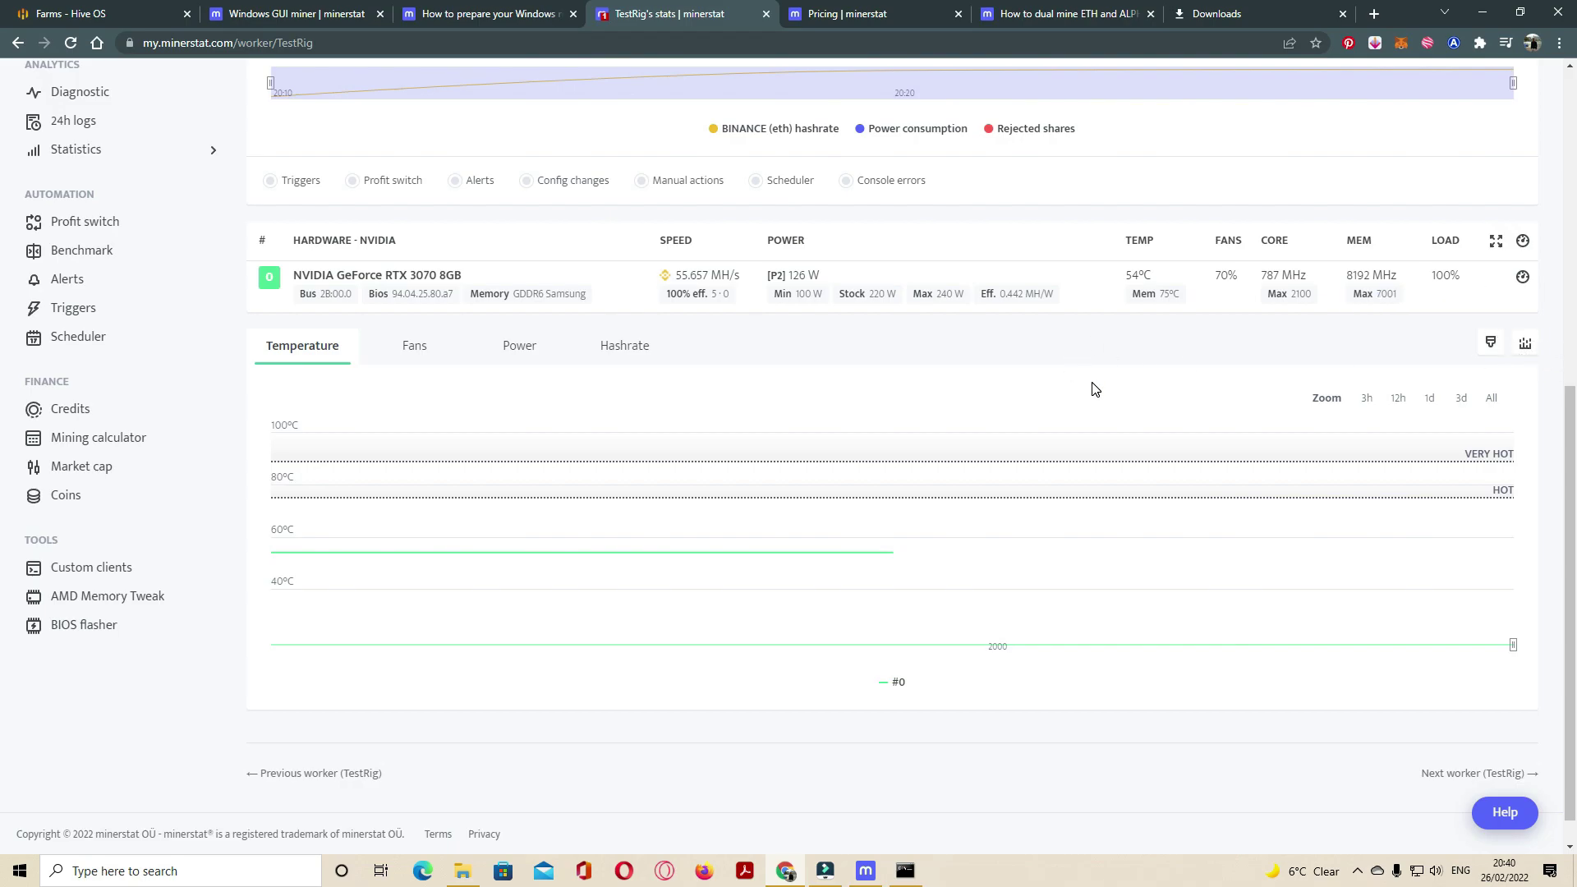
scroll(1042, 525, up, 3)
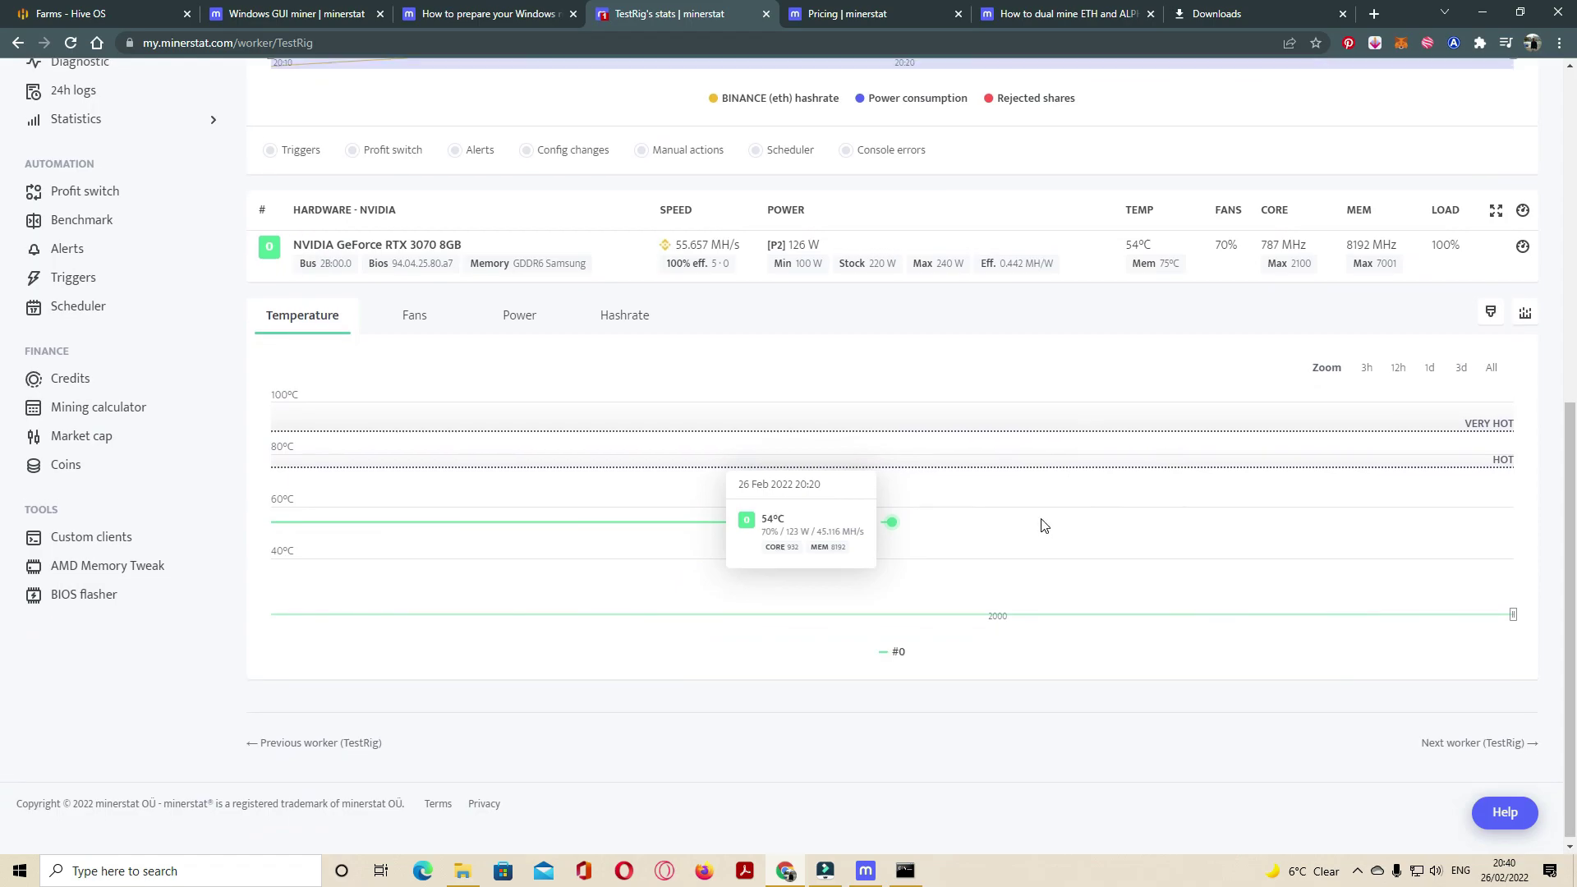
scroll(1043, 525, up, 1)
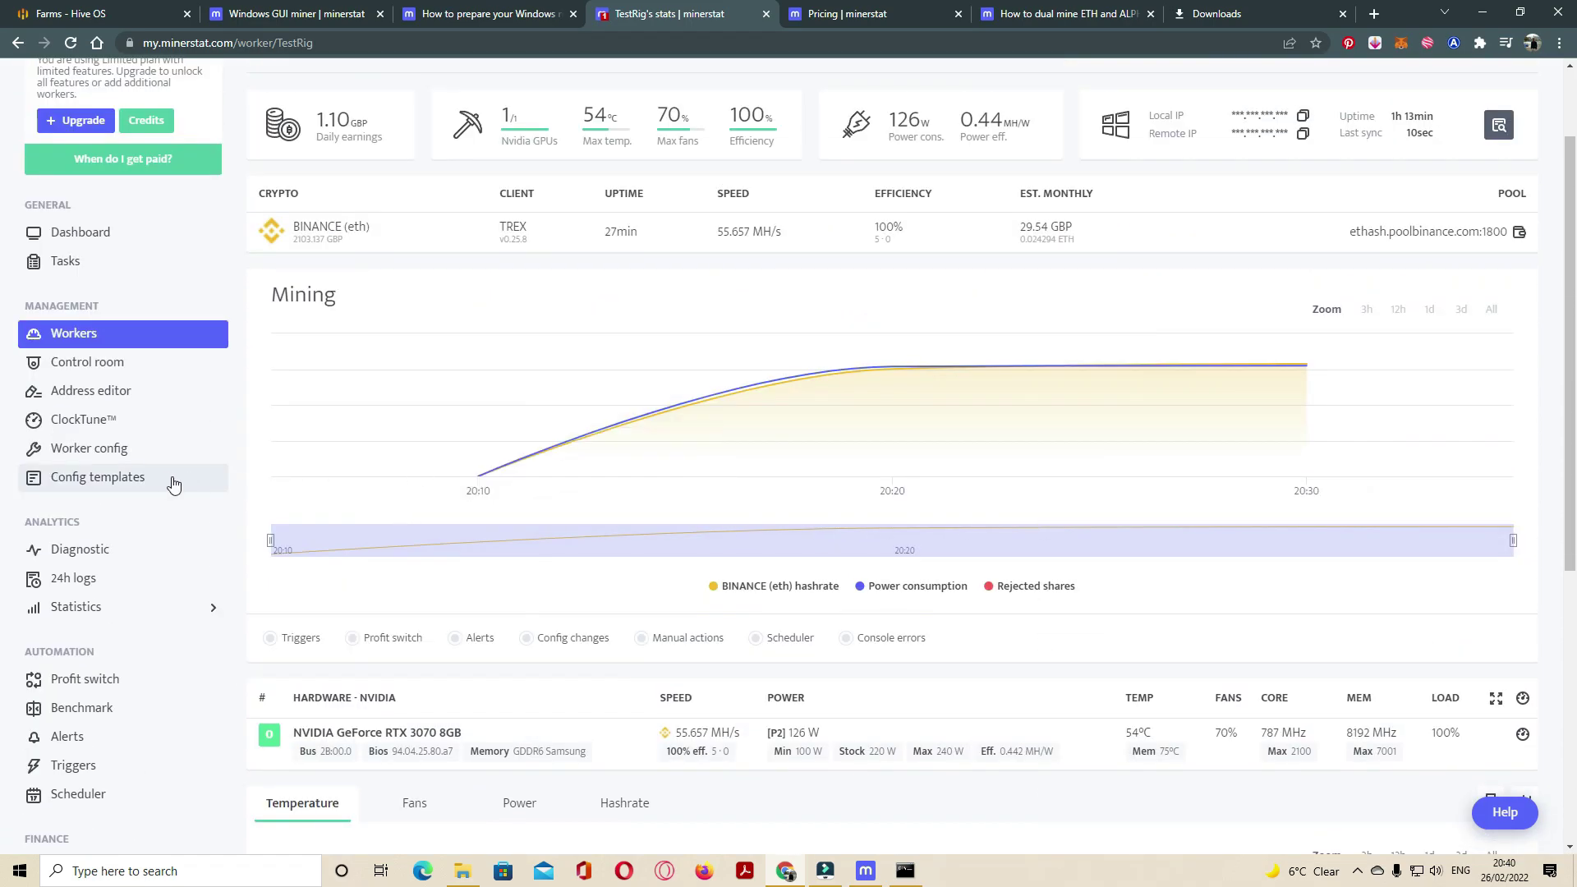
Step: Delete the RTX3070 profile under Config templates > ClockTune, confirming with Yes
click(124, 489)
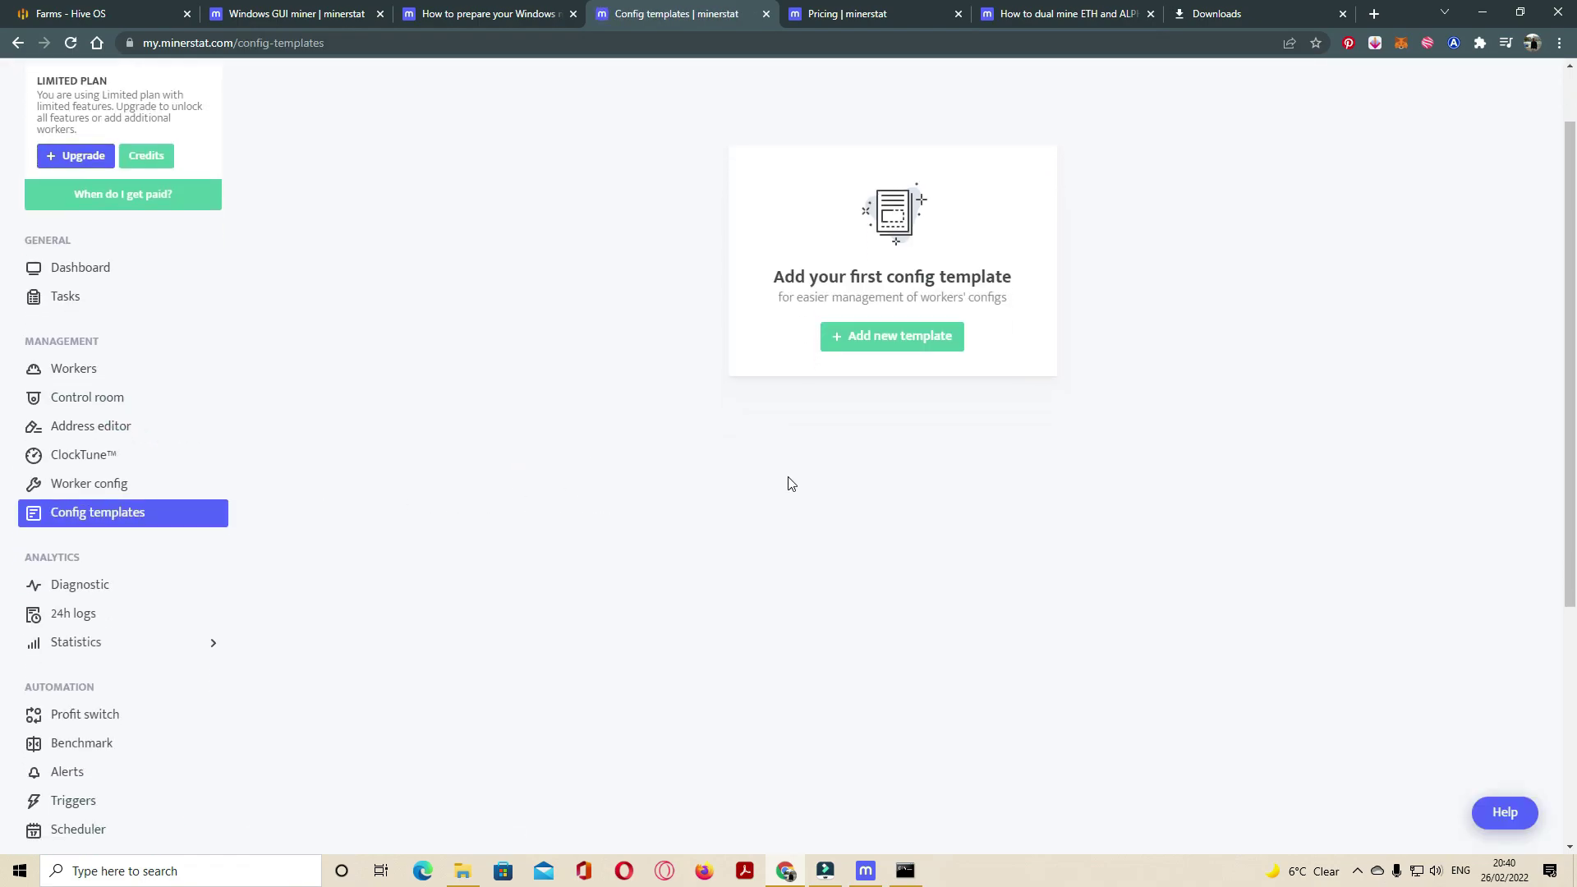
click(103, 456)
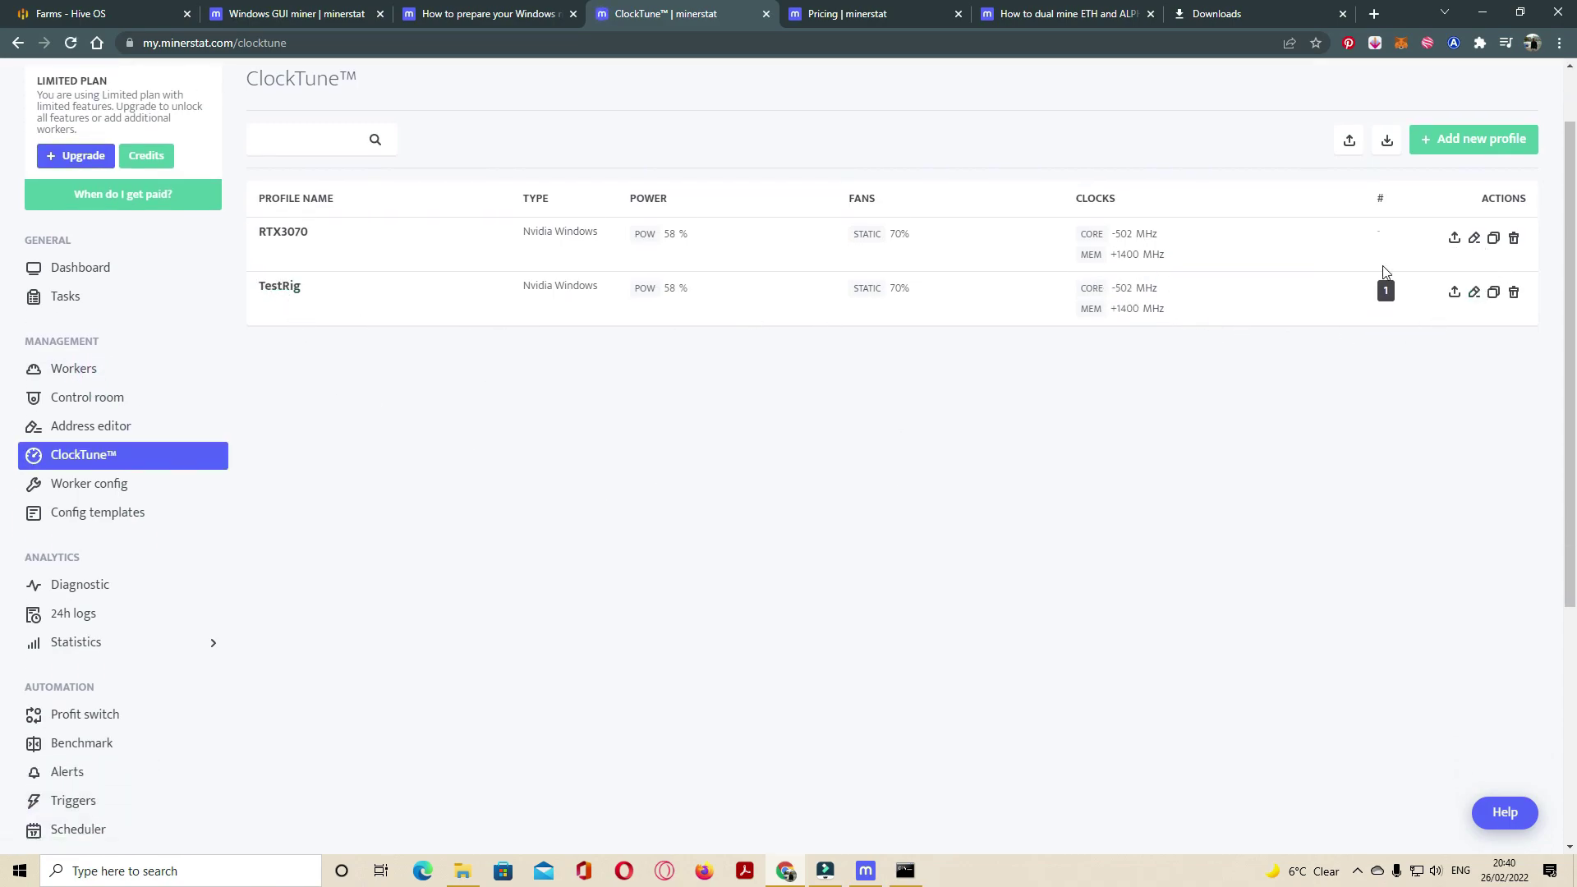
click(1512, 237)
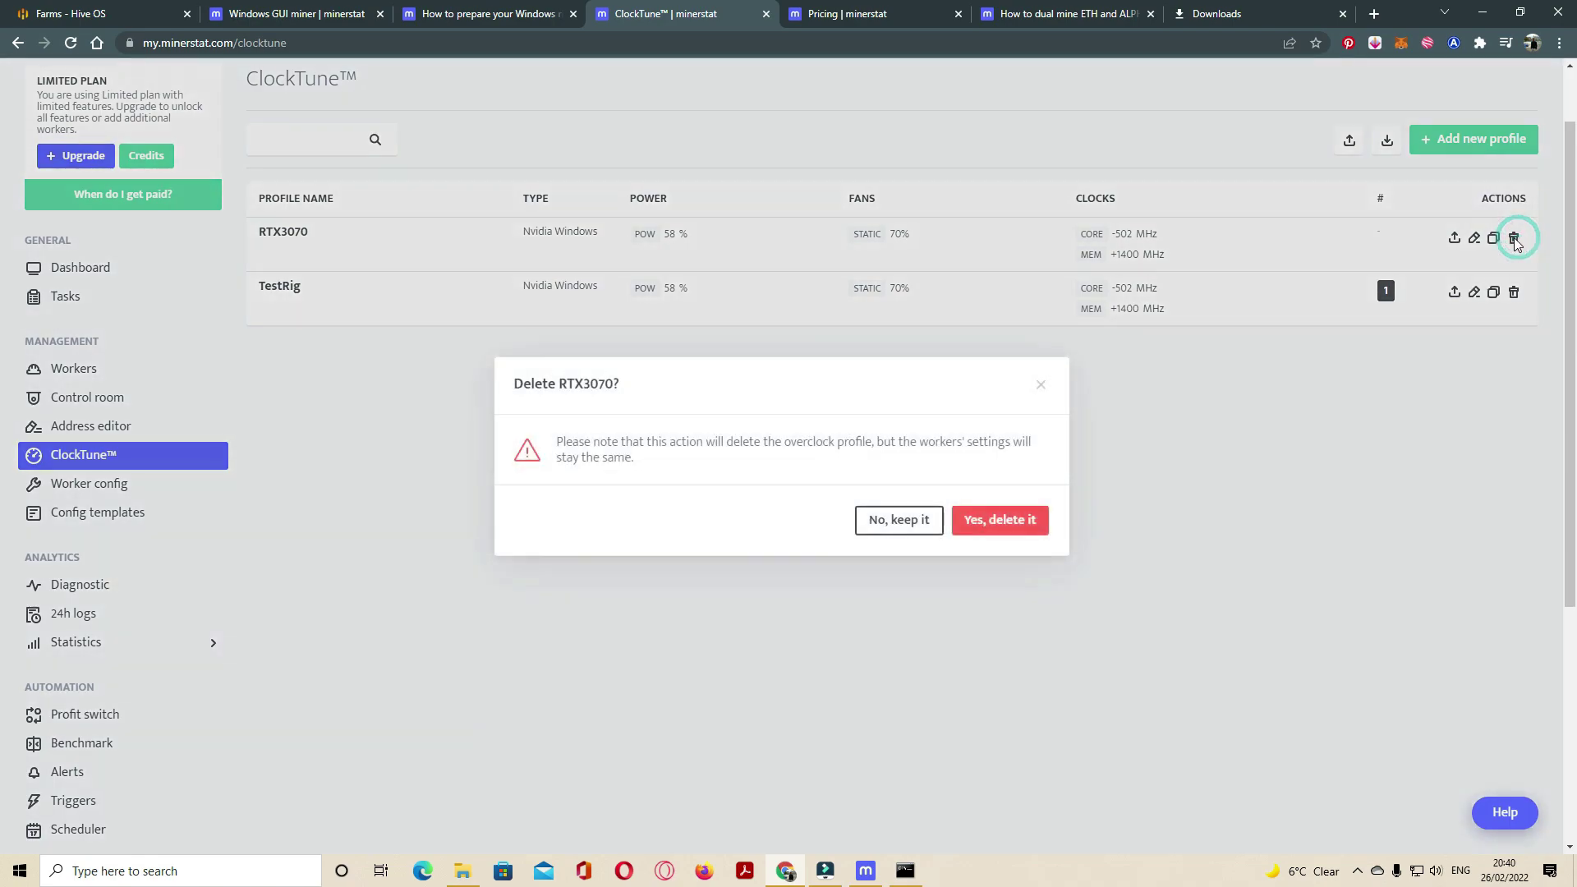
click(1013, 522)
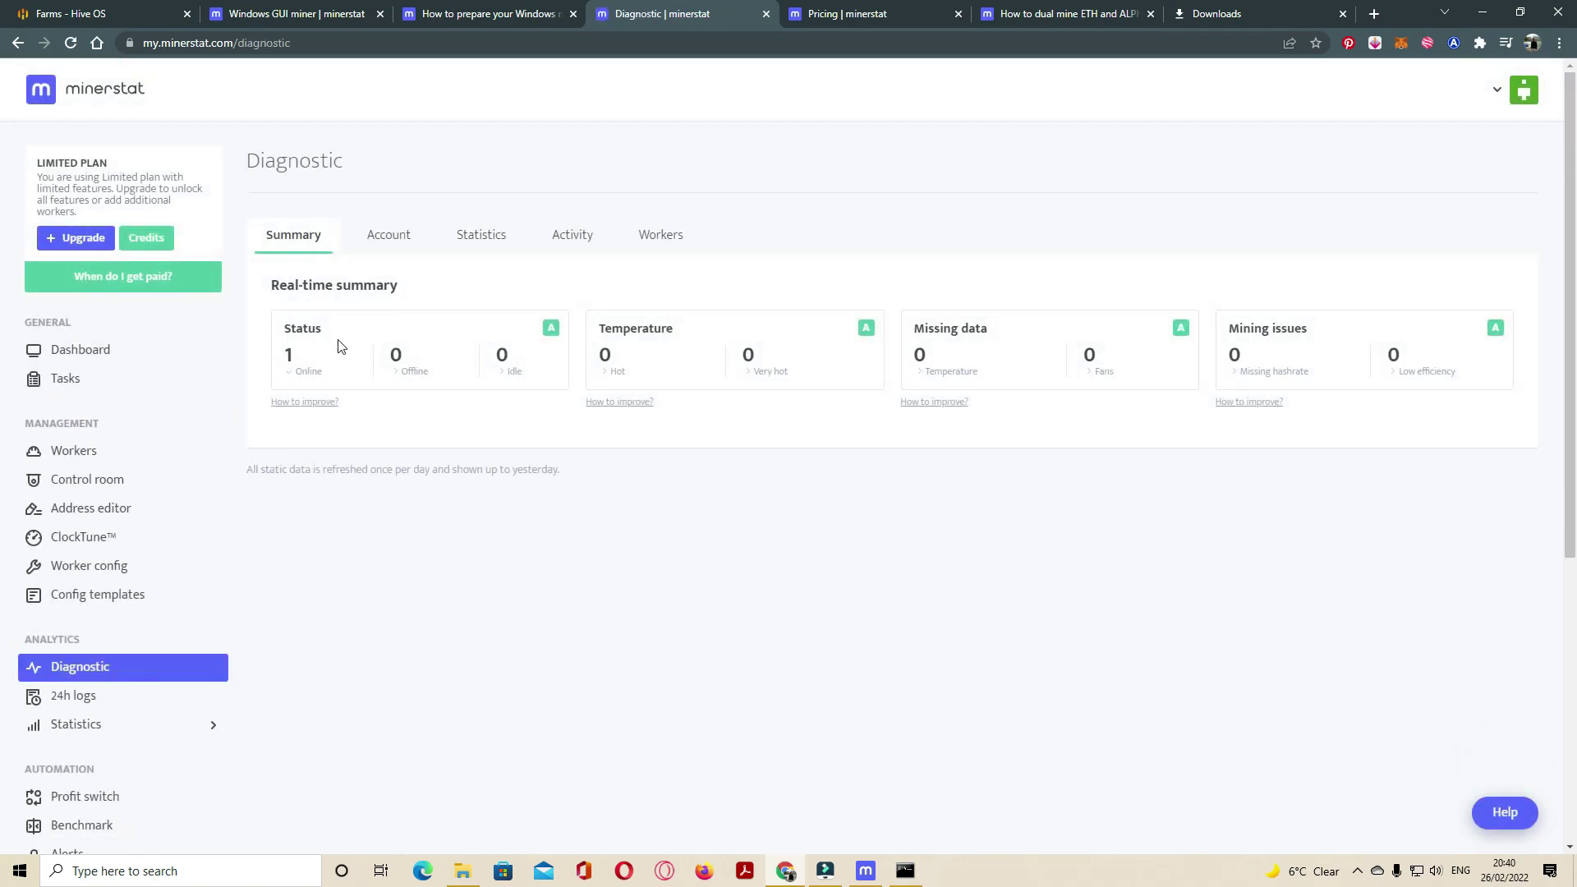
Step: Check the Account, Statistics, Activity and Workers diagnostic reports in turn
click(364, 234)
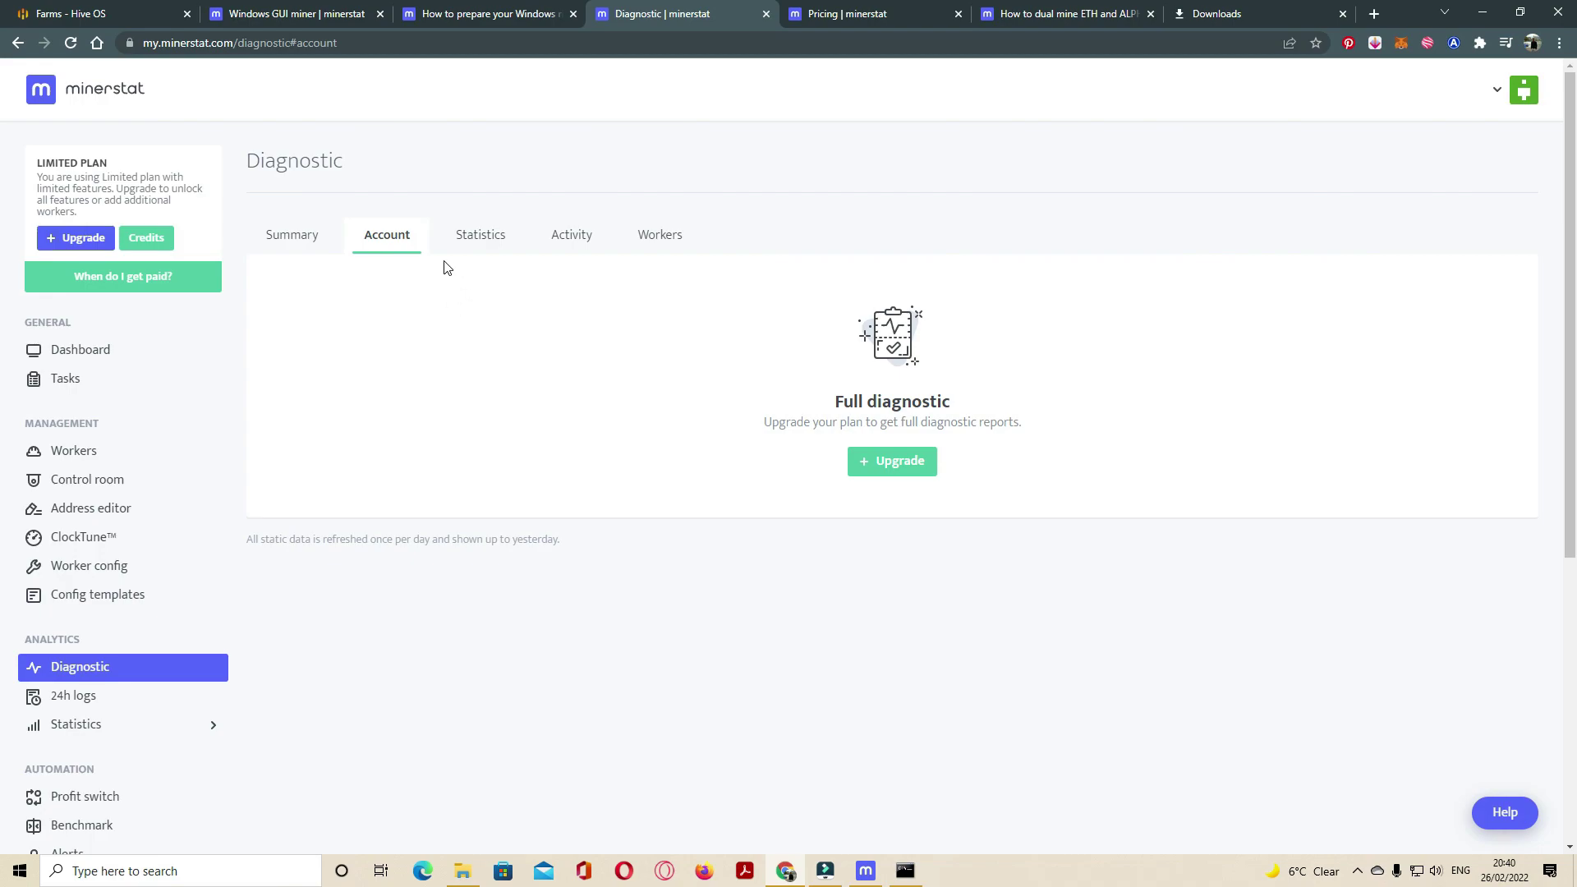
click(487, 243)
click(587, 245)
click(685, 247)
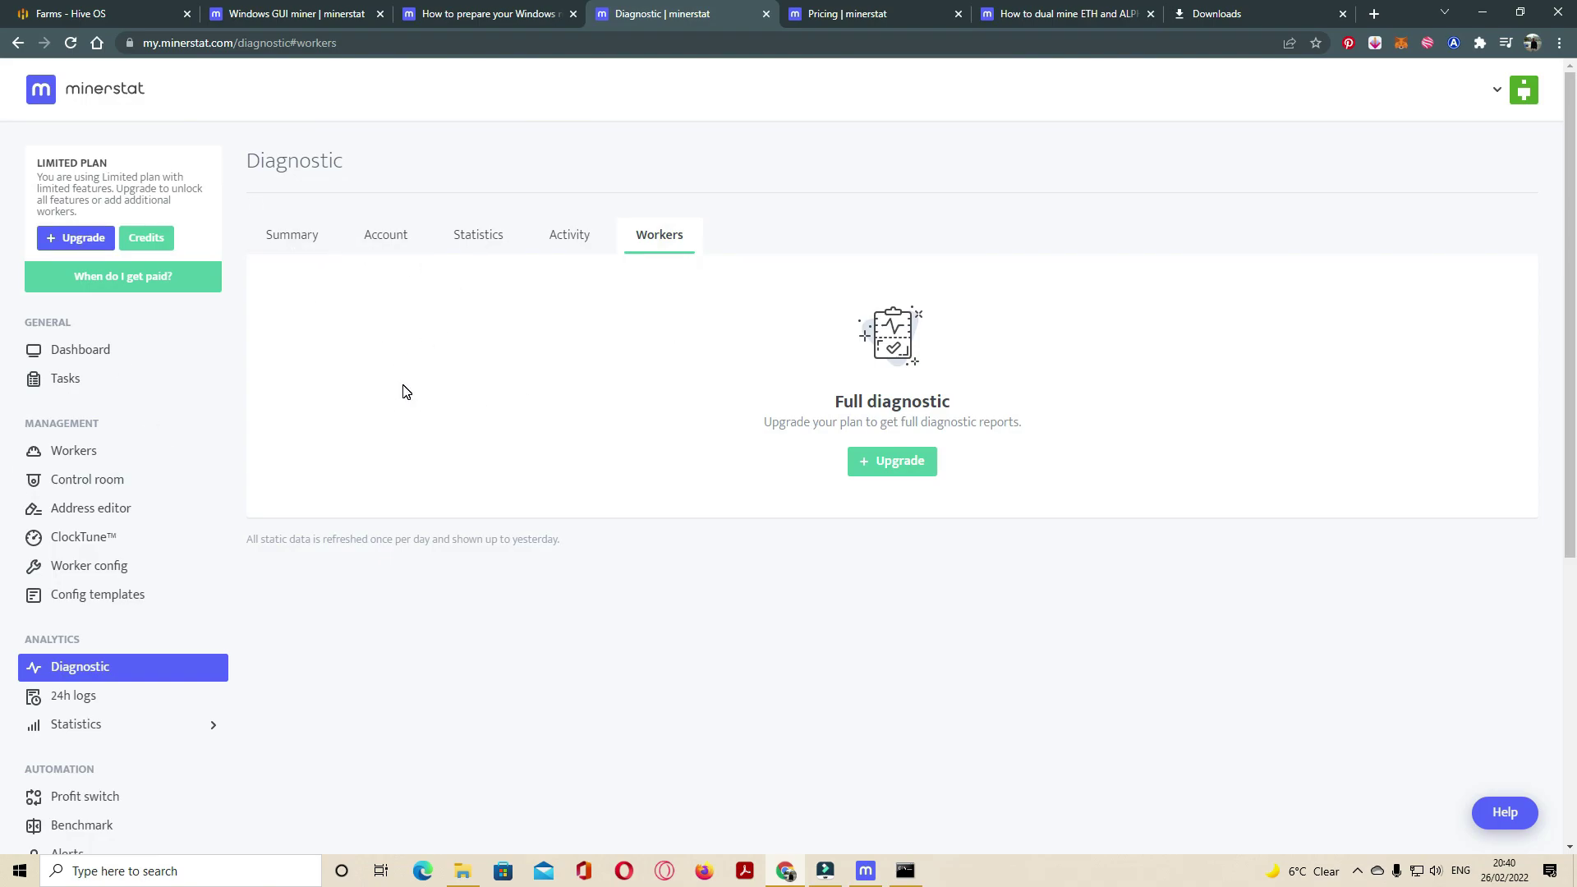
scroll(152, 390, down, 2)
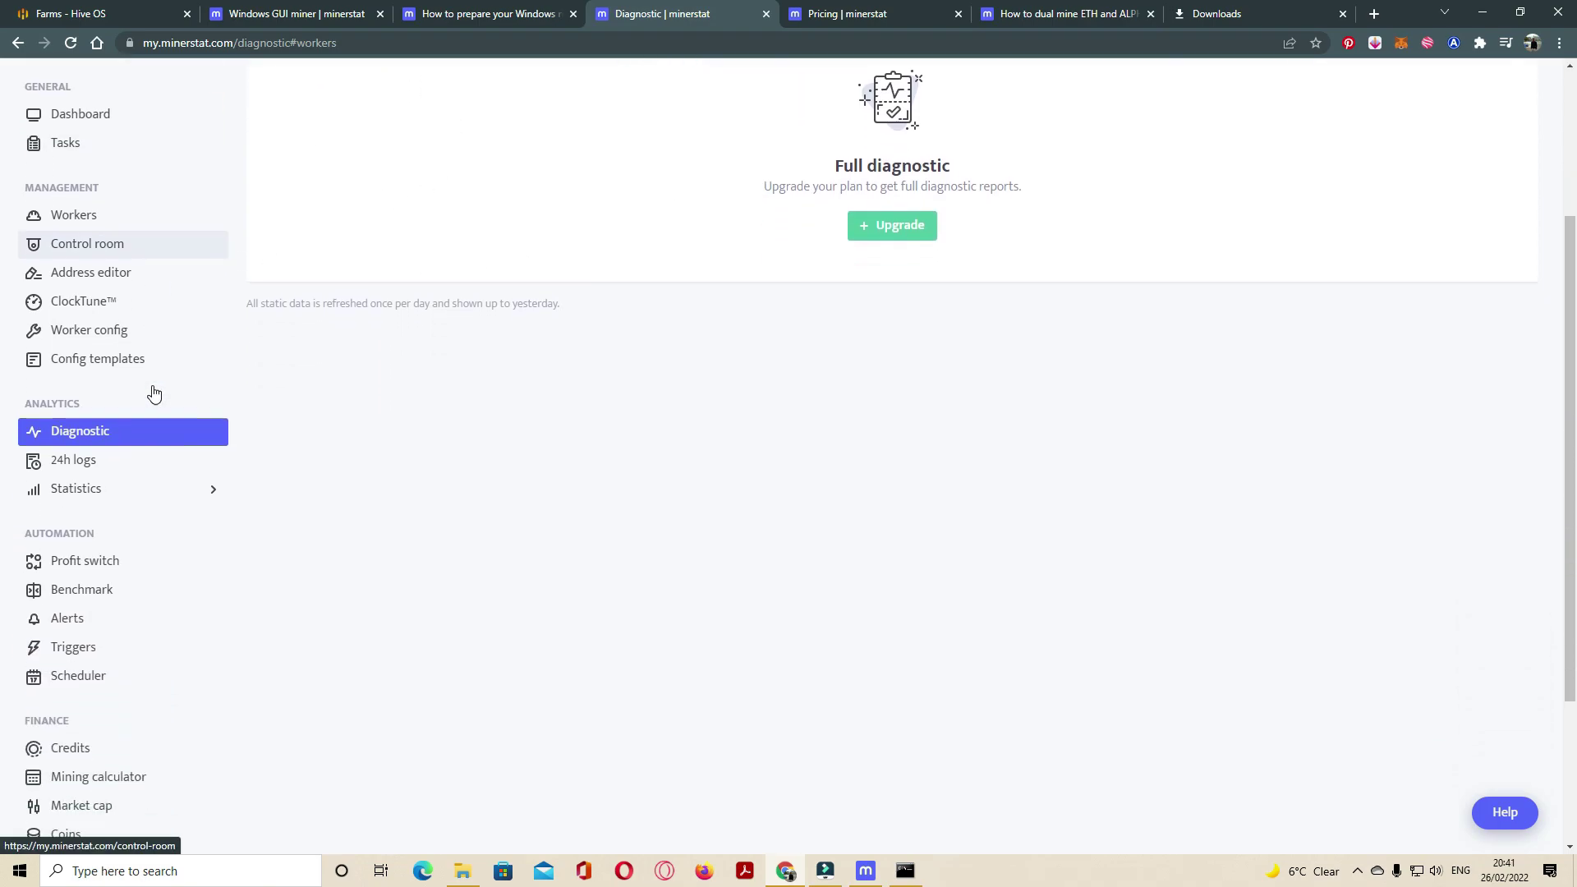
scroll(152, 407, down, 1)
scroll(151, 480, up, 3)
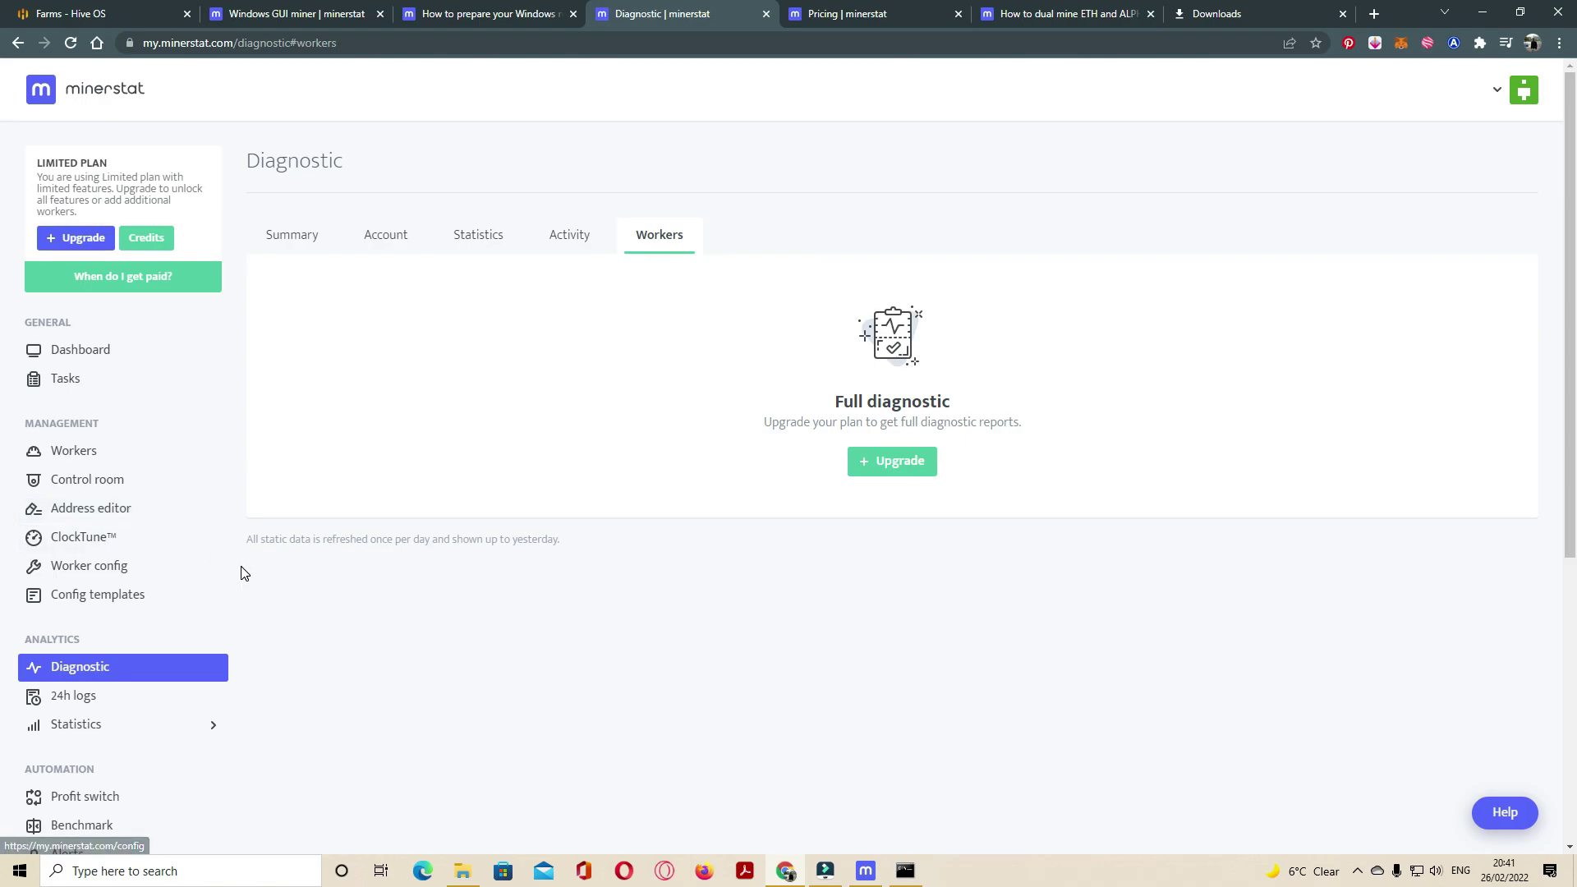